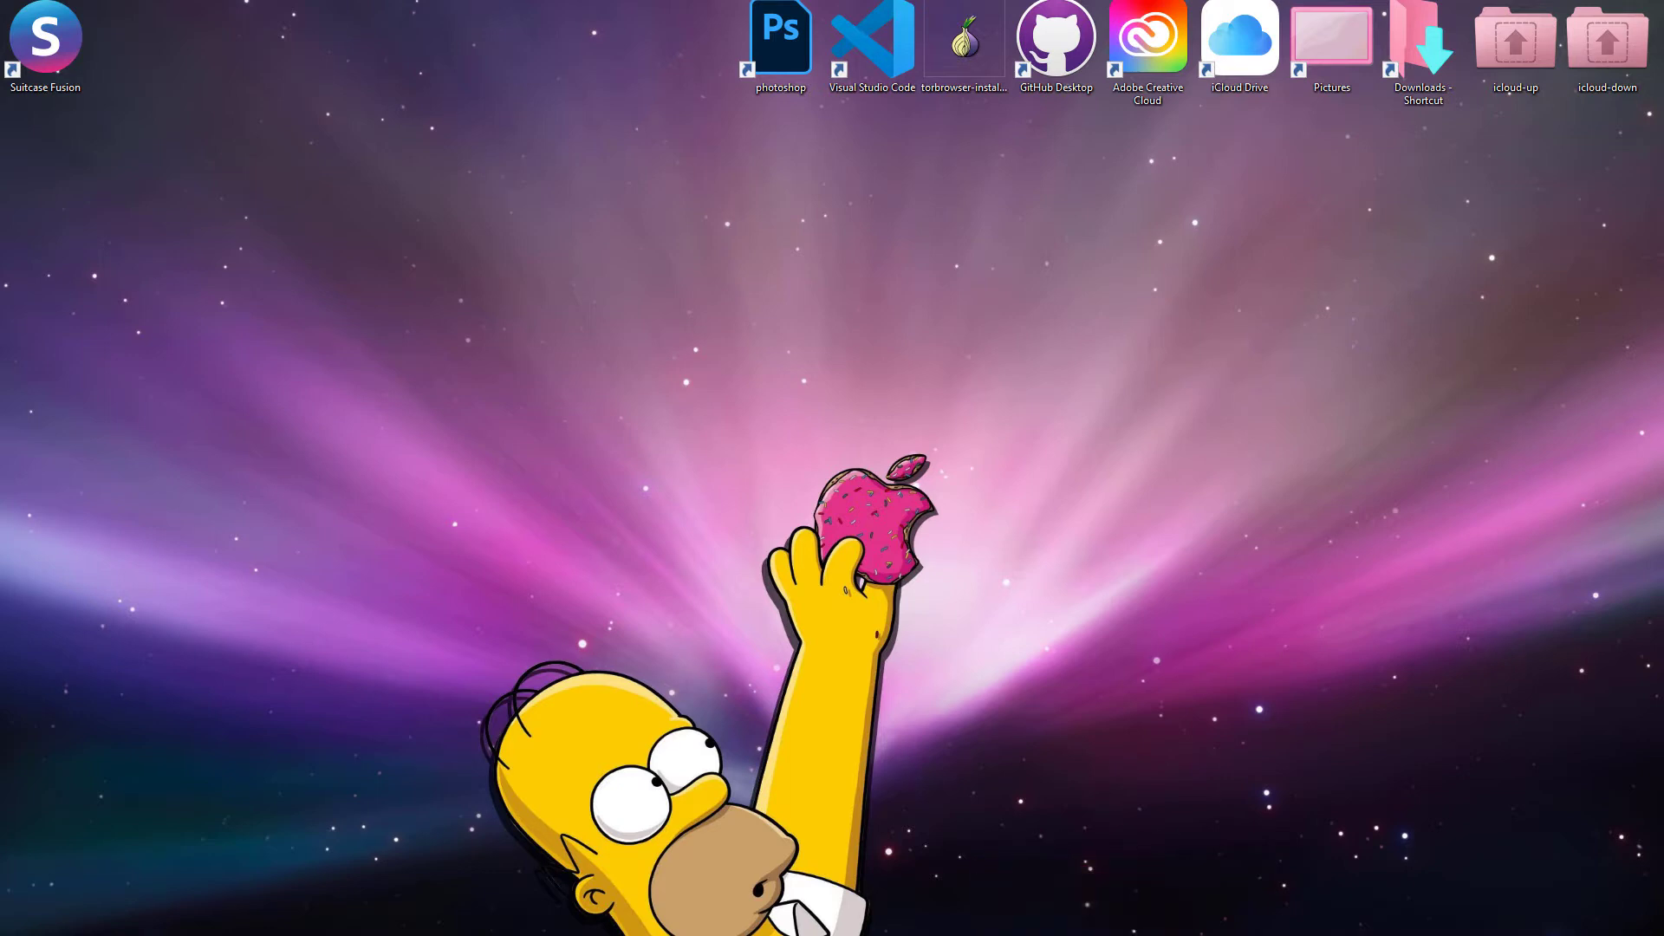
# Open PuebloPHOTOSHOP-BRUSHES, then select PUEBLOWATERCOLOR-BRUSHES.abr inside the PHOTOSHOP BRUSHES+ WACOM PEN folder.
pyautogui.click(1662, 935)
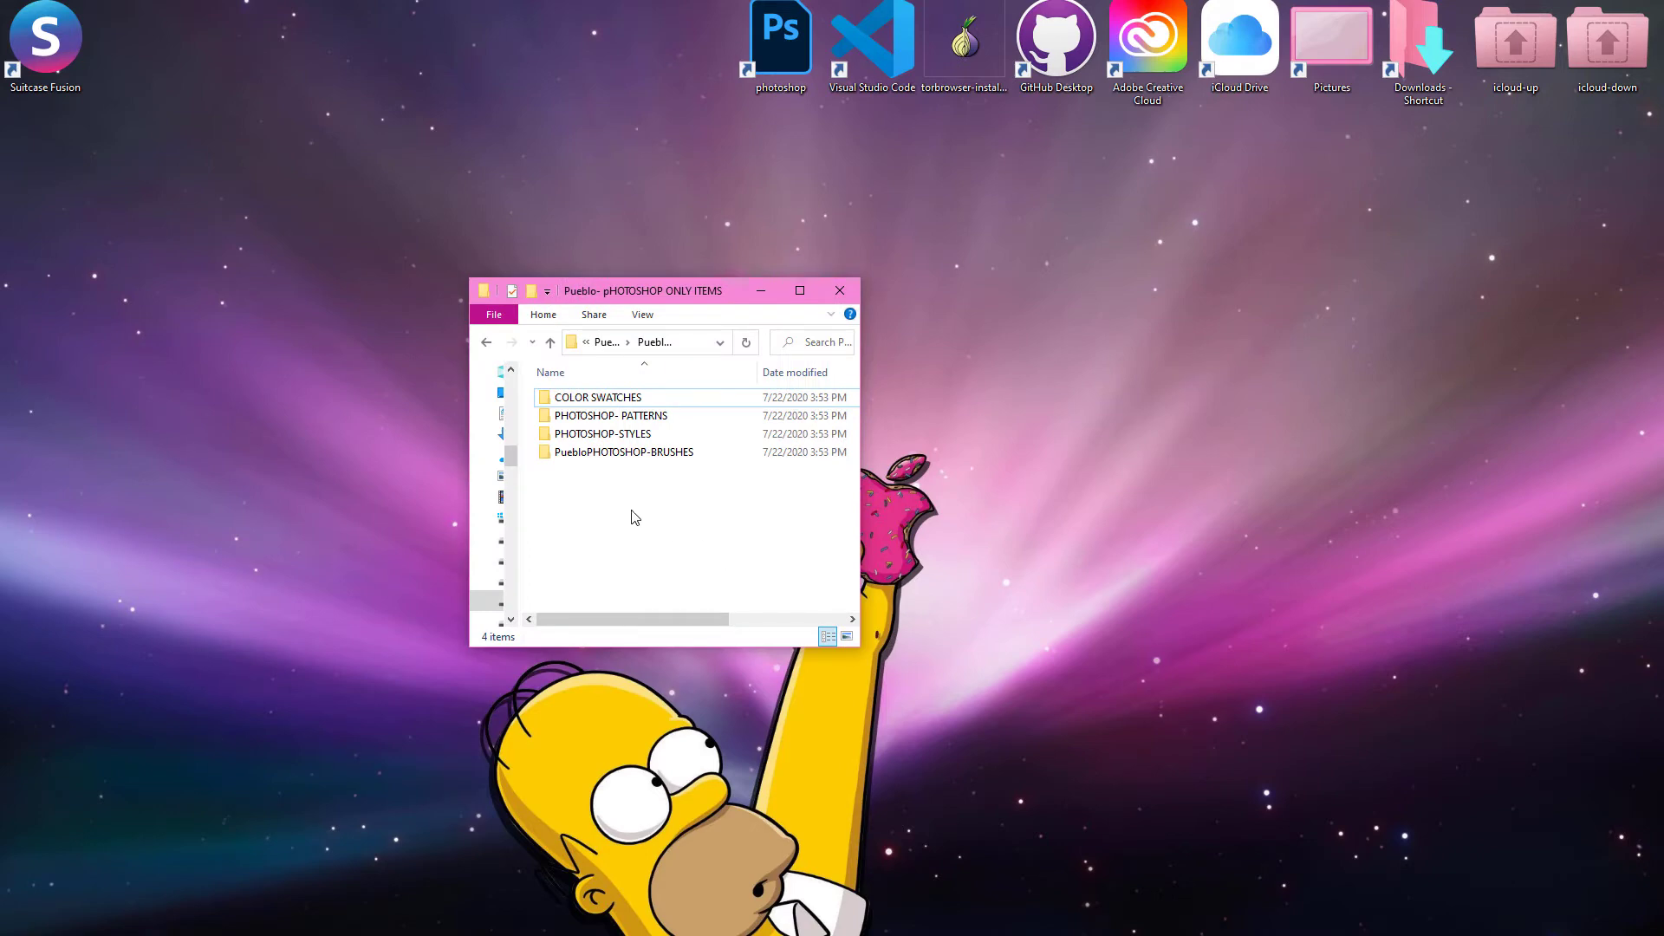
pyautogui.doubleClick(589, 454)
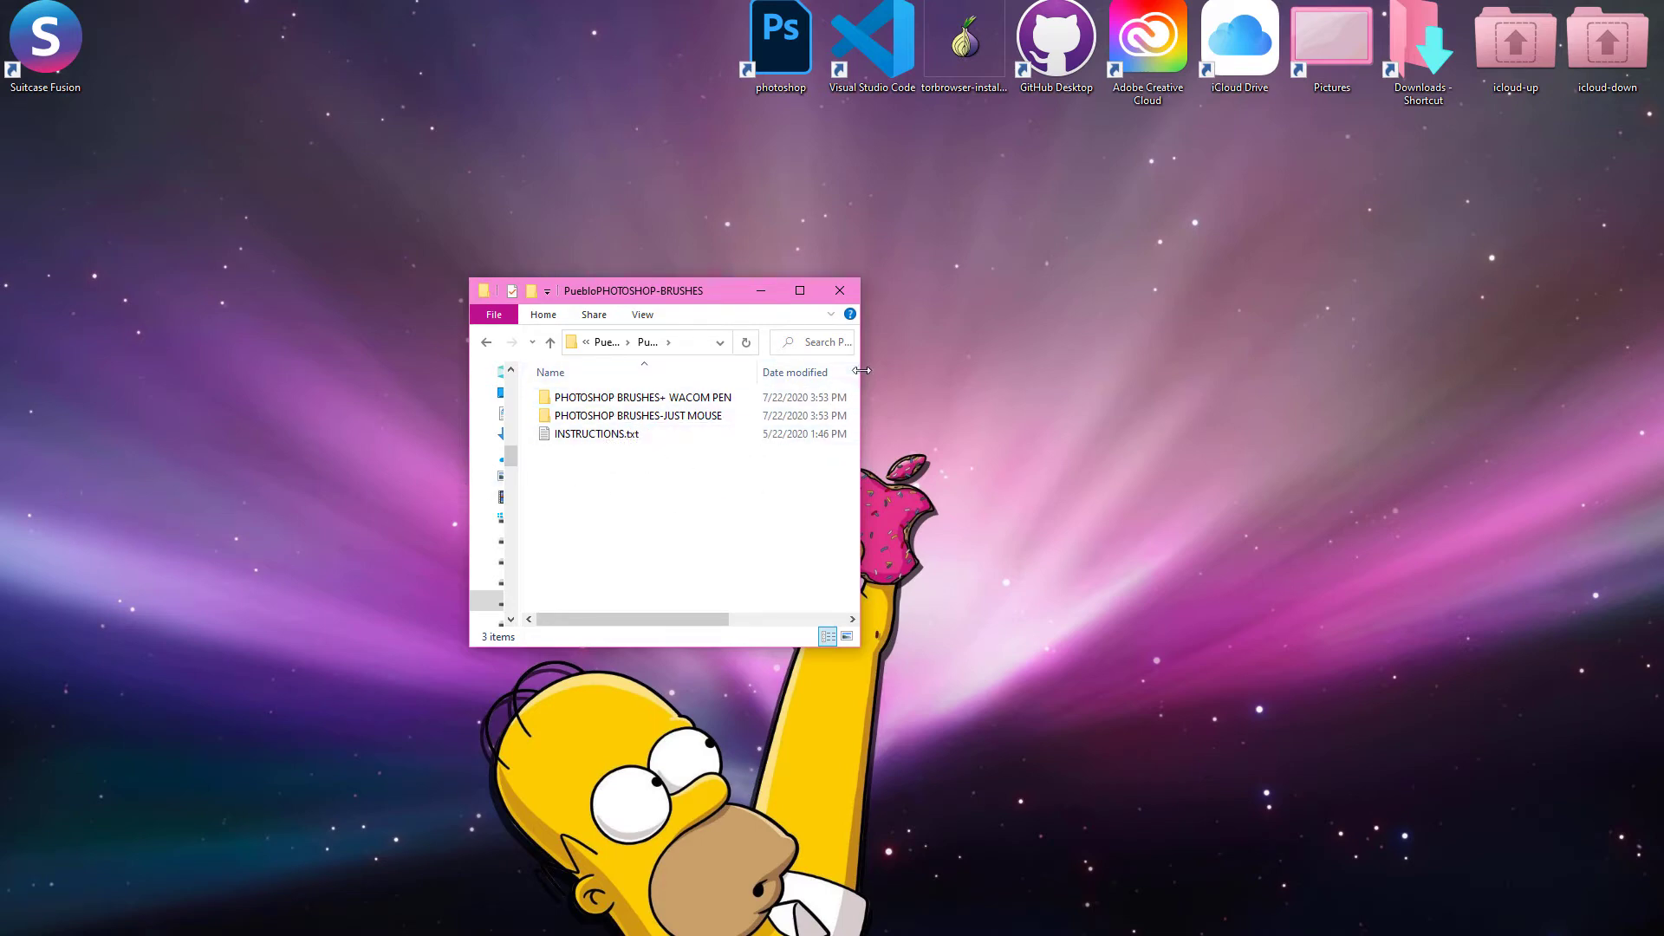
pyautogui.moveTo(860, 374); pyautogui.dragTo(1142, 374)
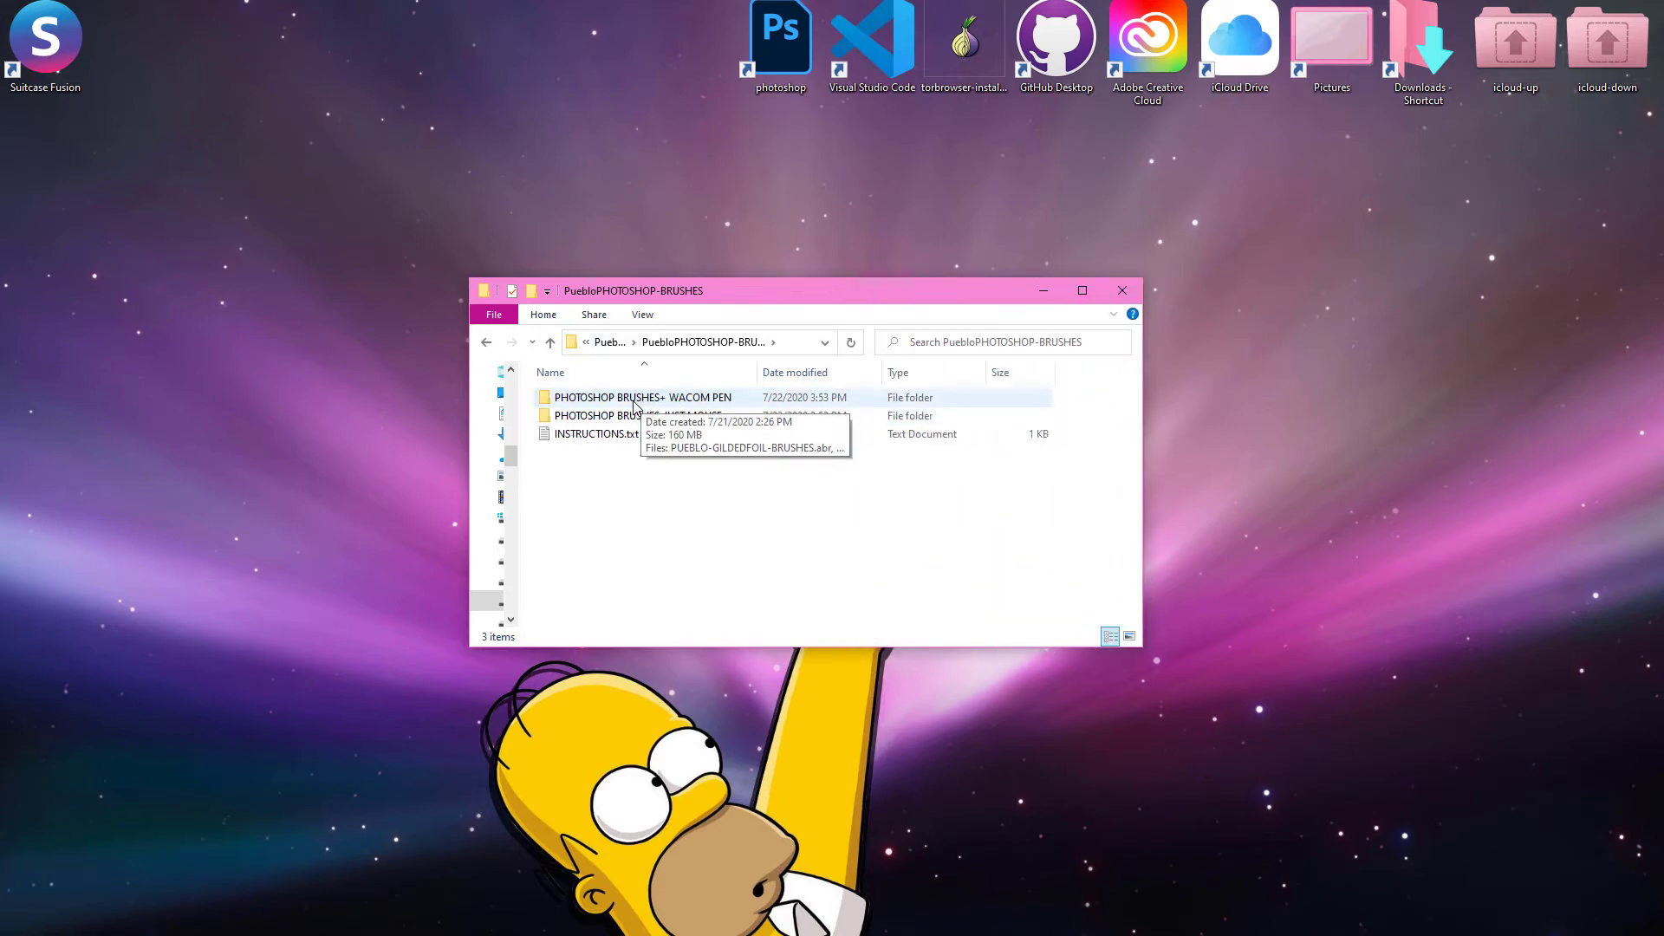
pyautogui.doubleClick(569, 417)
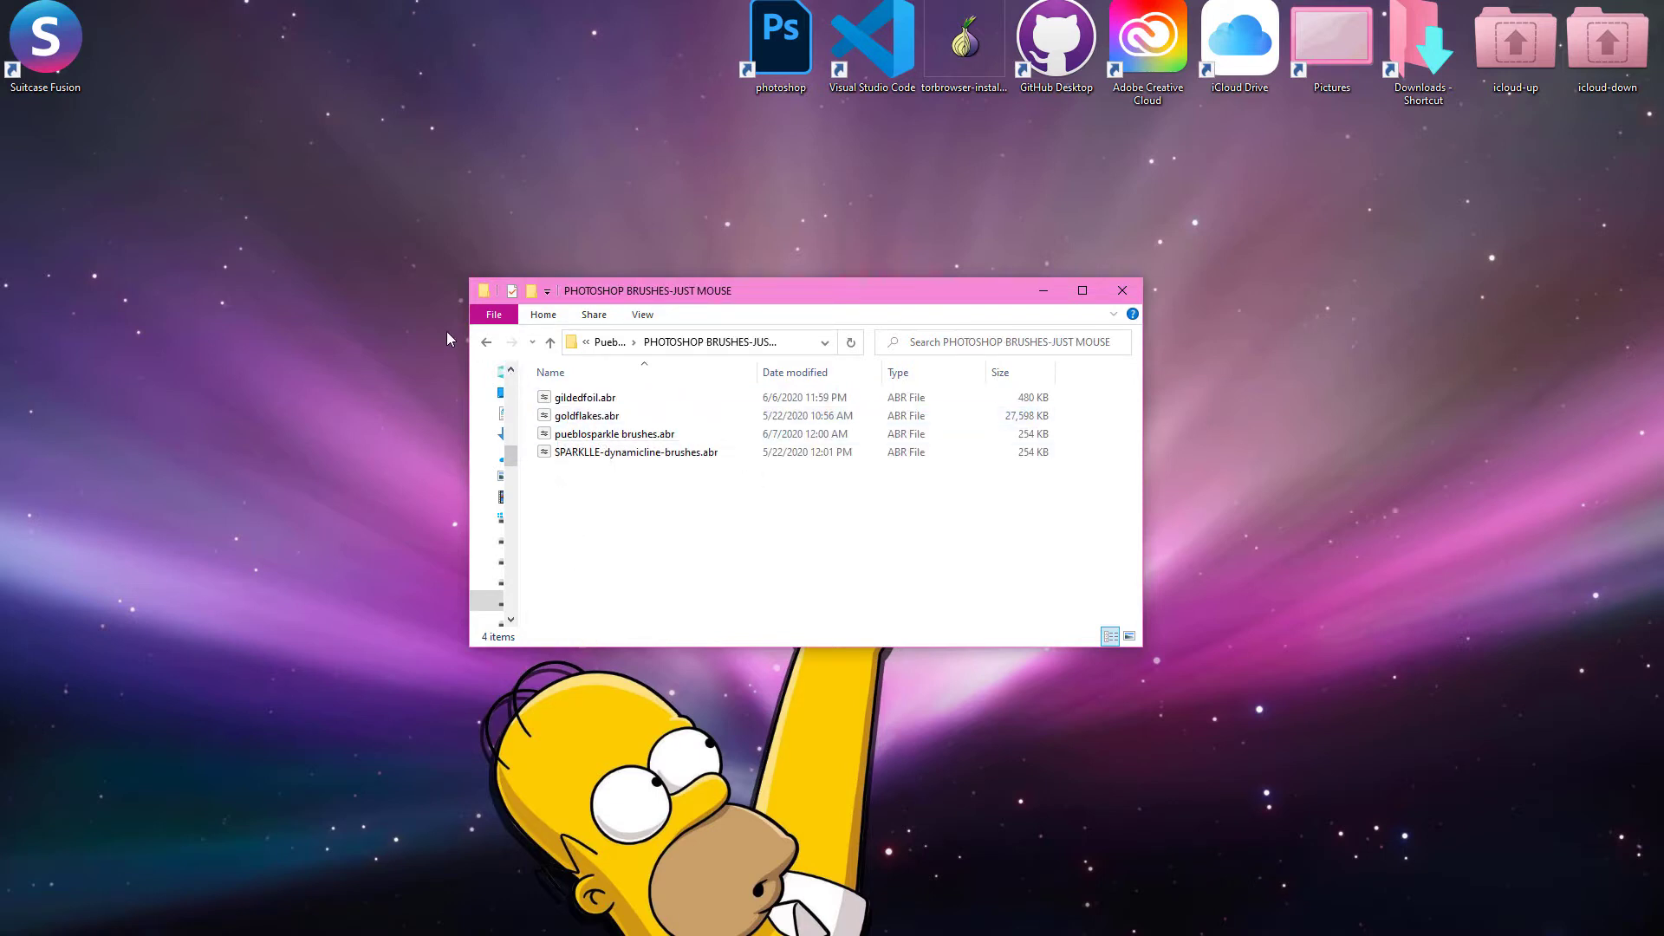
pyautogui.click(486, 343)
pyautogui.doubleClick(598, 396)
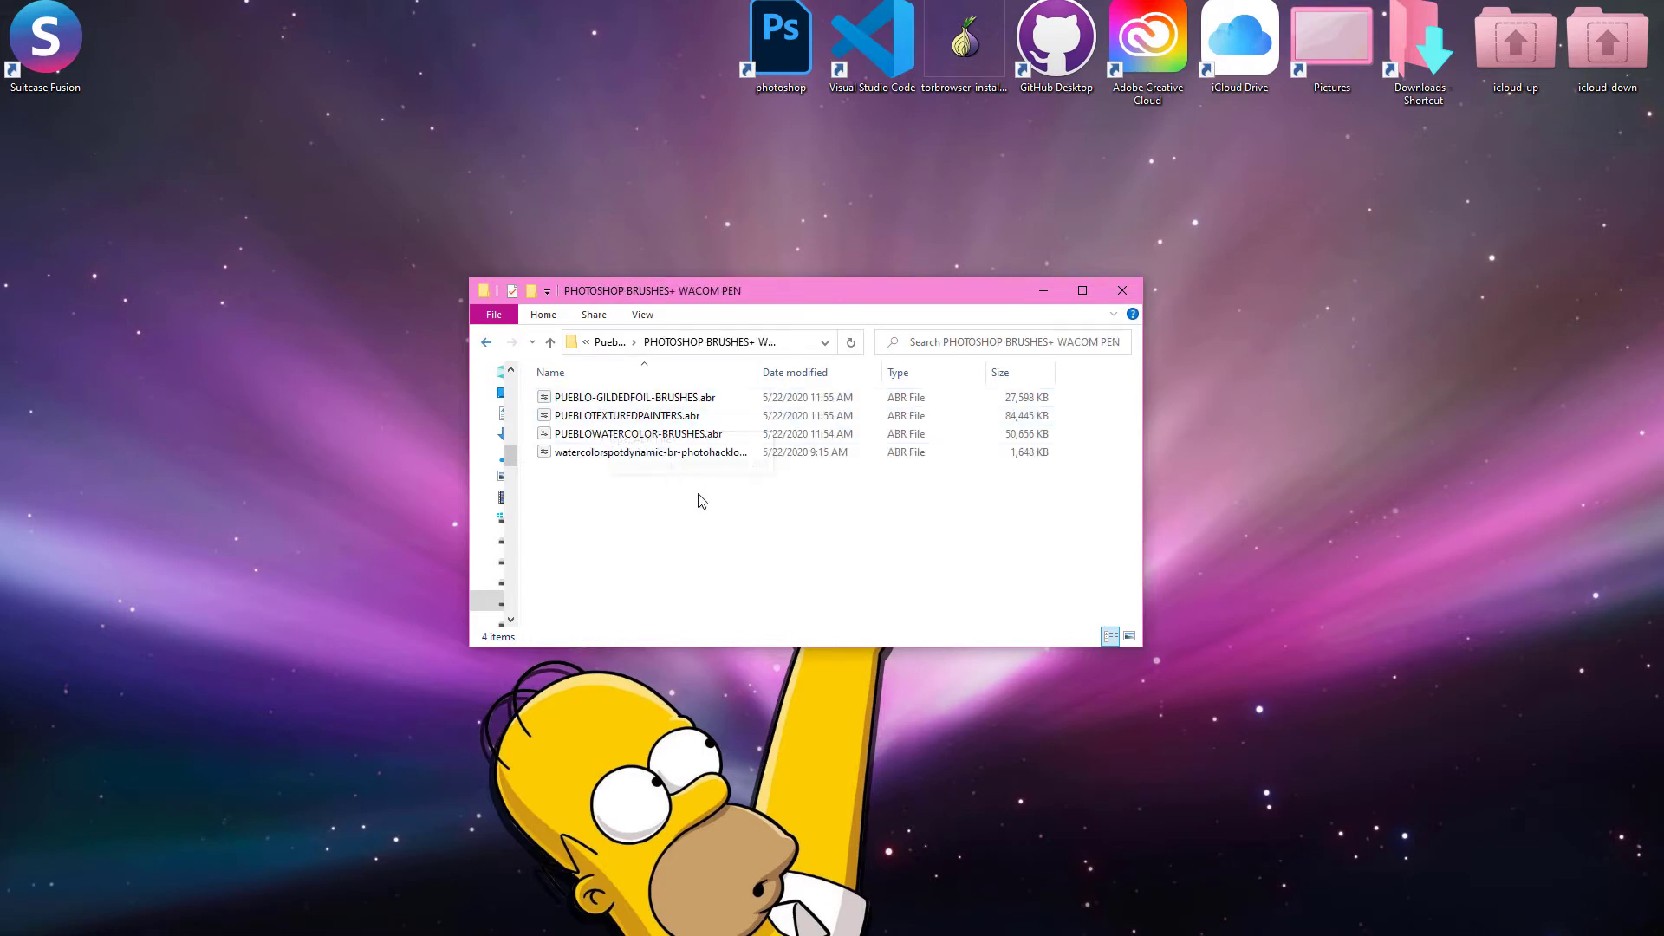
pyautogui.click(546, 435)
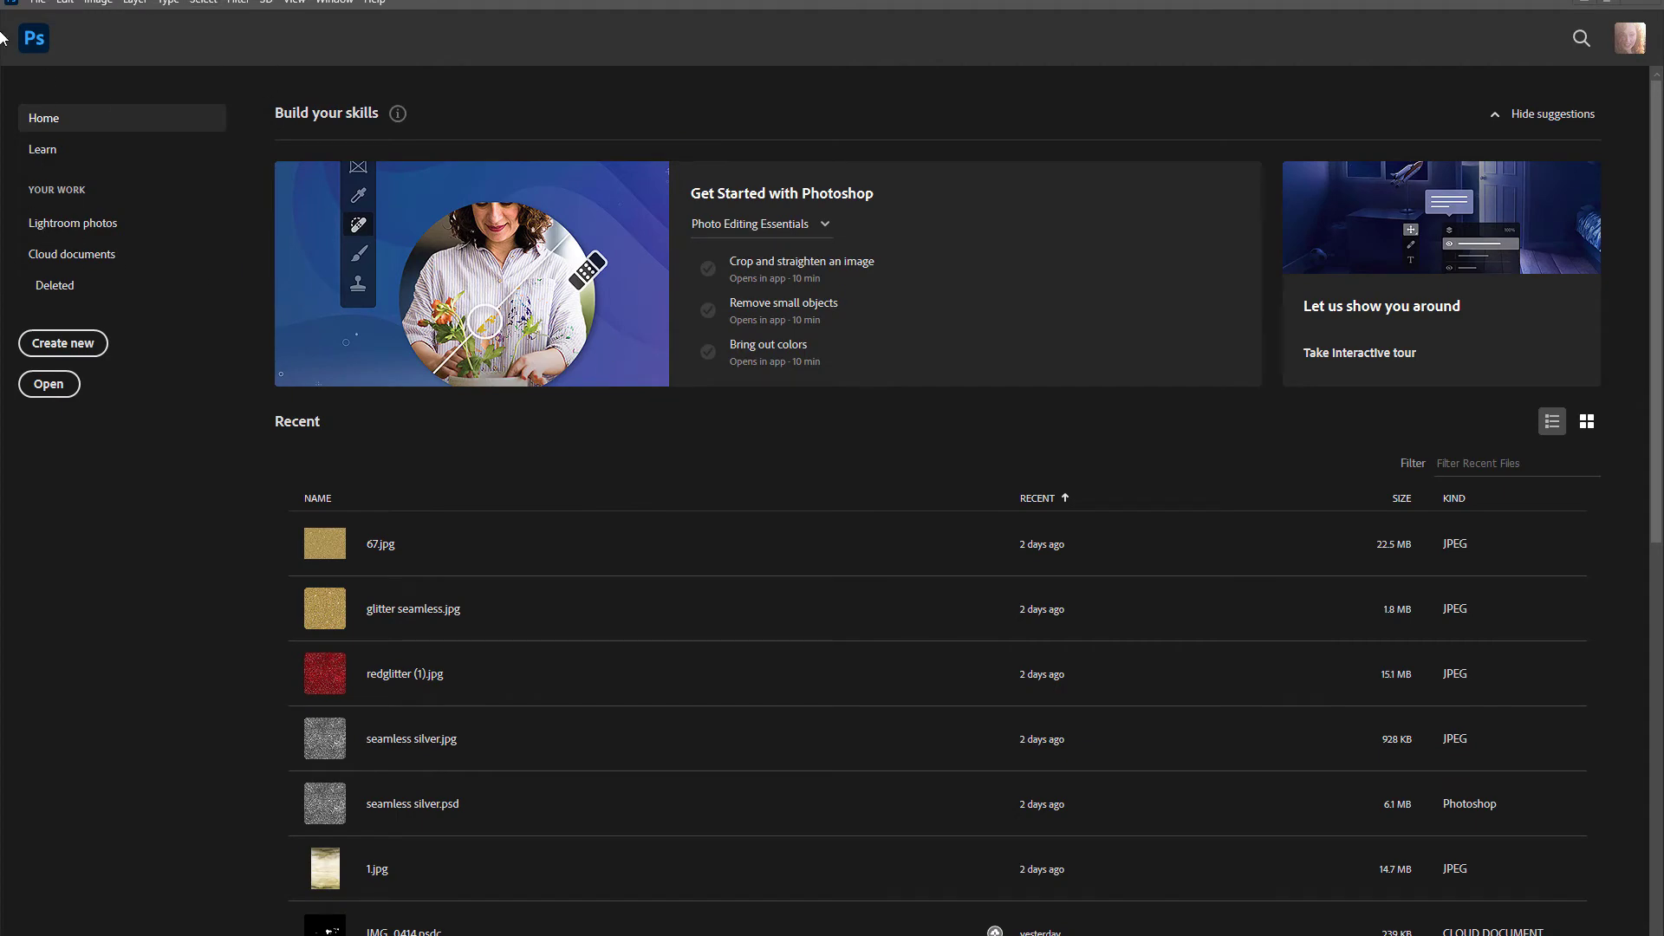
# Create a new 1000 × 1000 px document at 300 ppi from File > New.
pyautogui.click(38, 2)
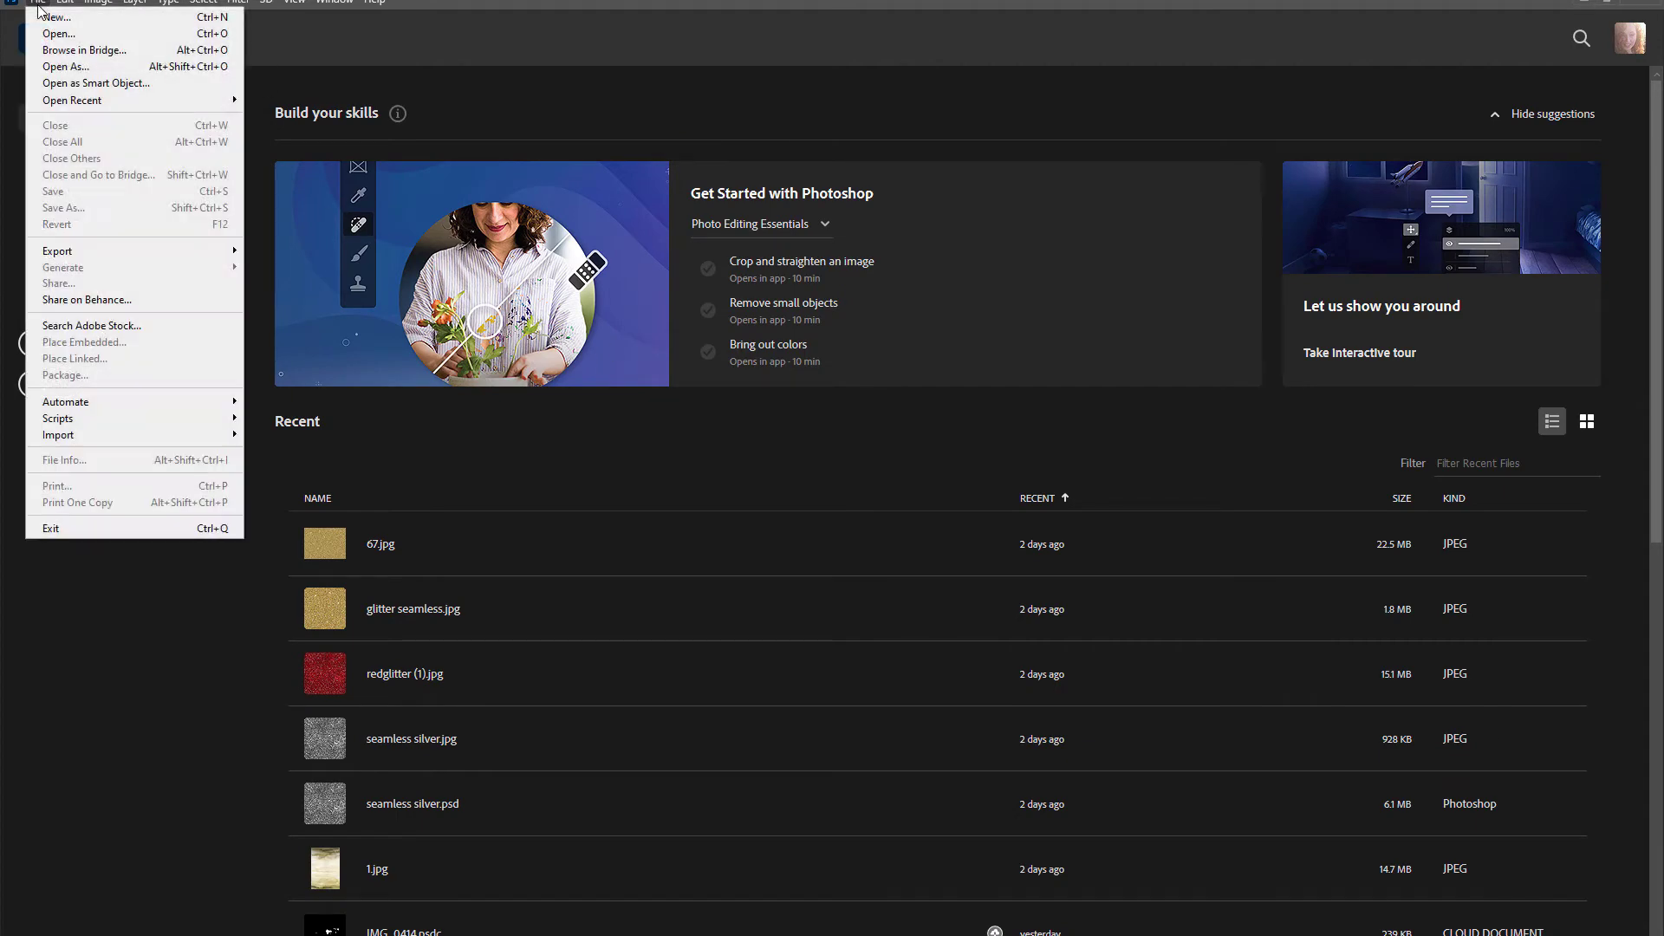
pyautogui.click(52, 17)
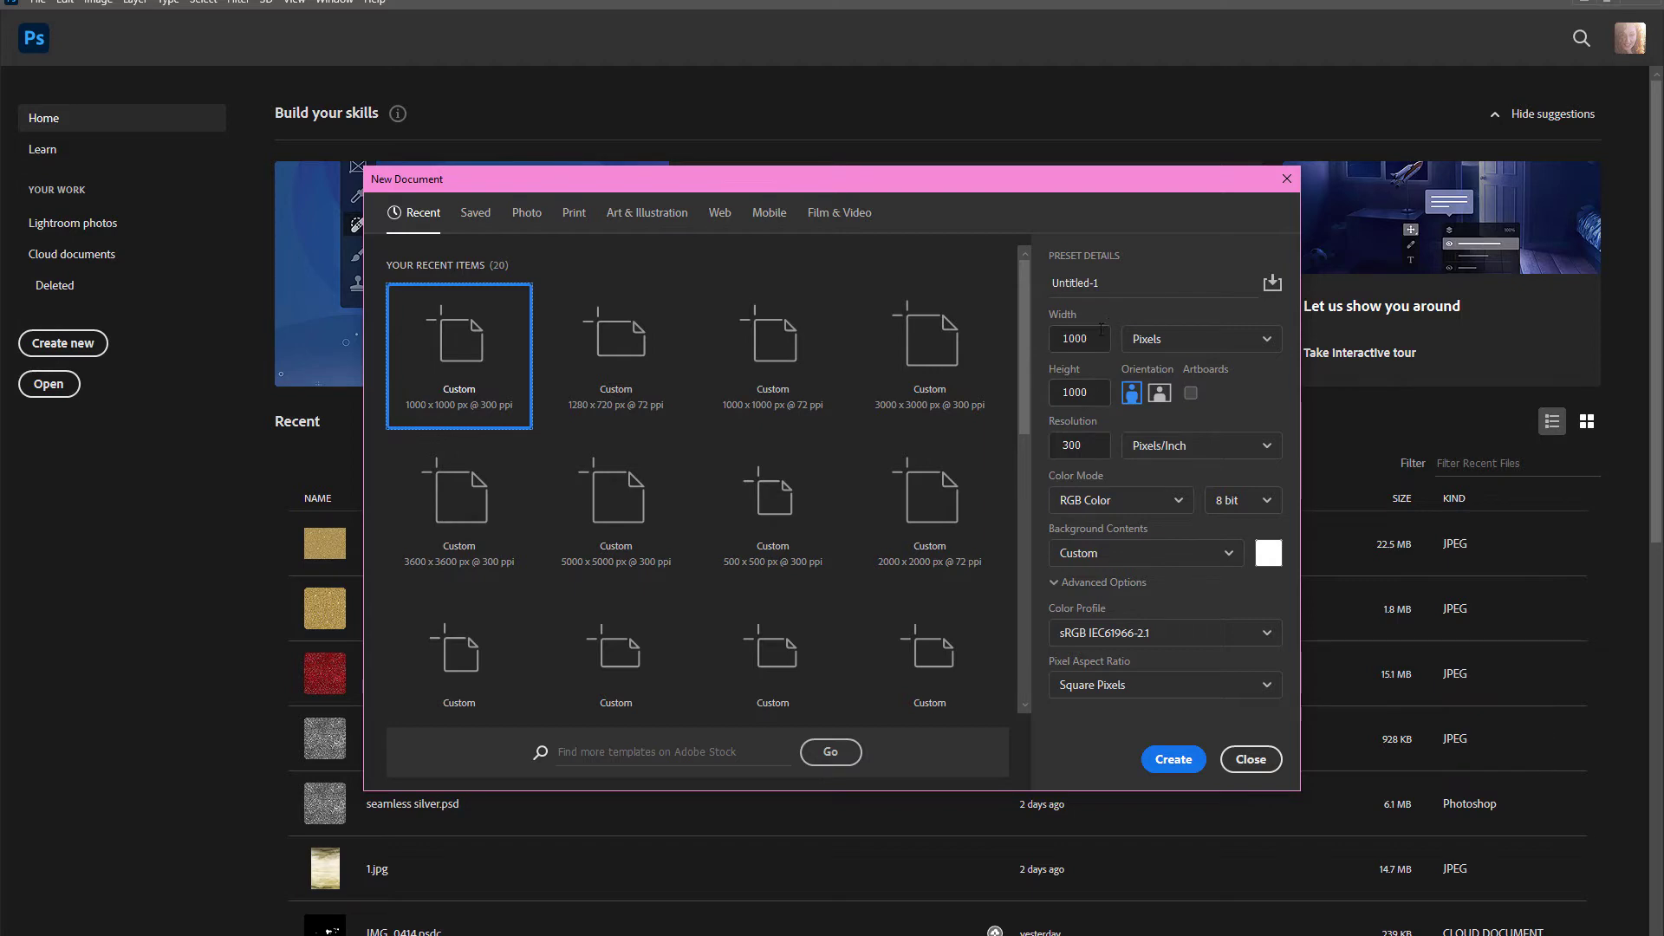
pyautogui.click(1095, 335)
pyautogui.click(1089, 396)
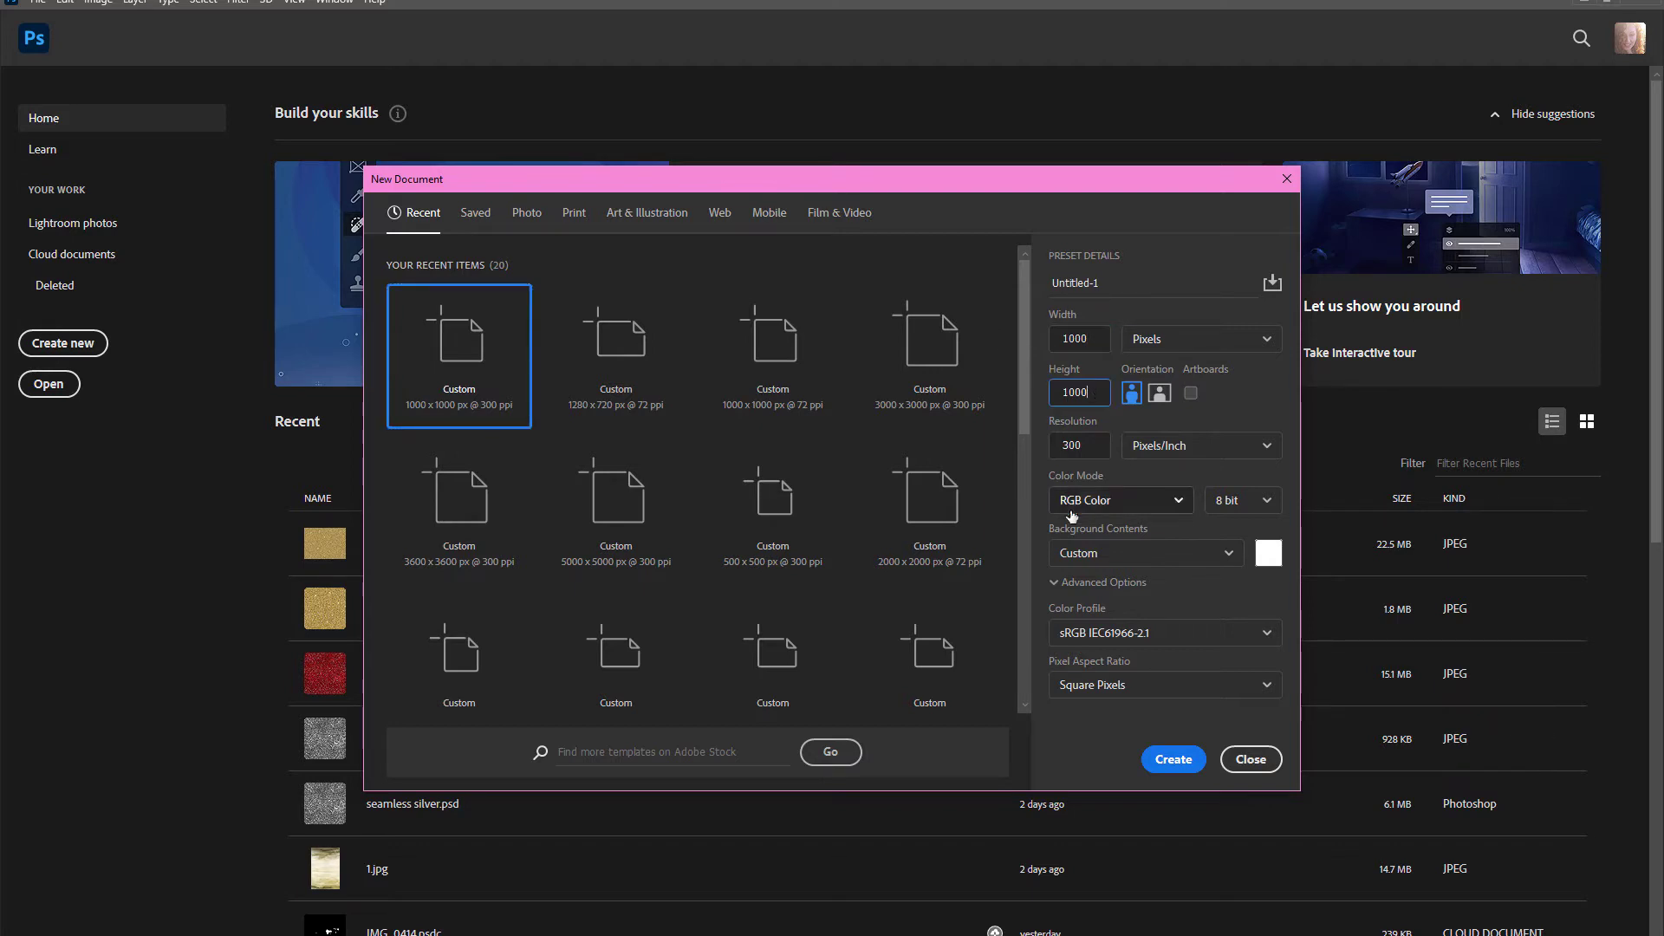
pyautogui.click(1170, 761)
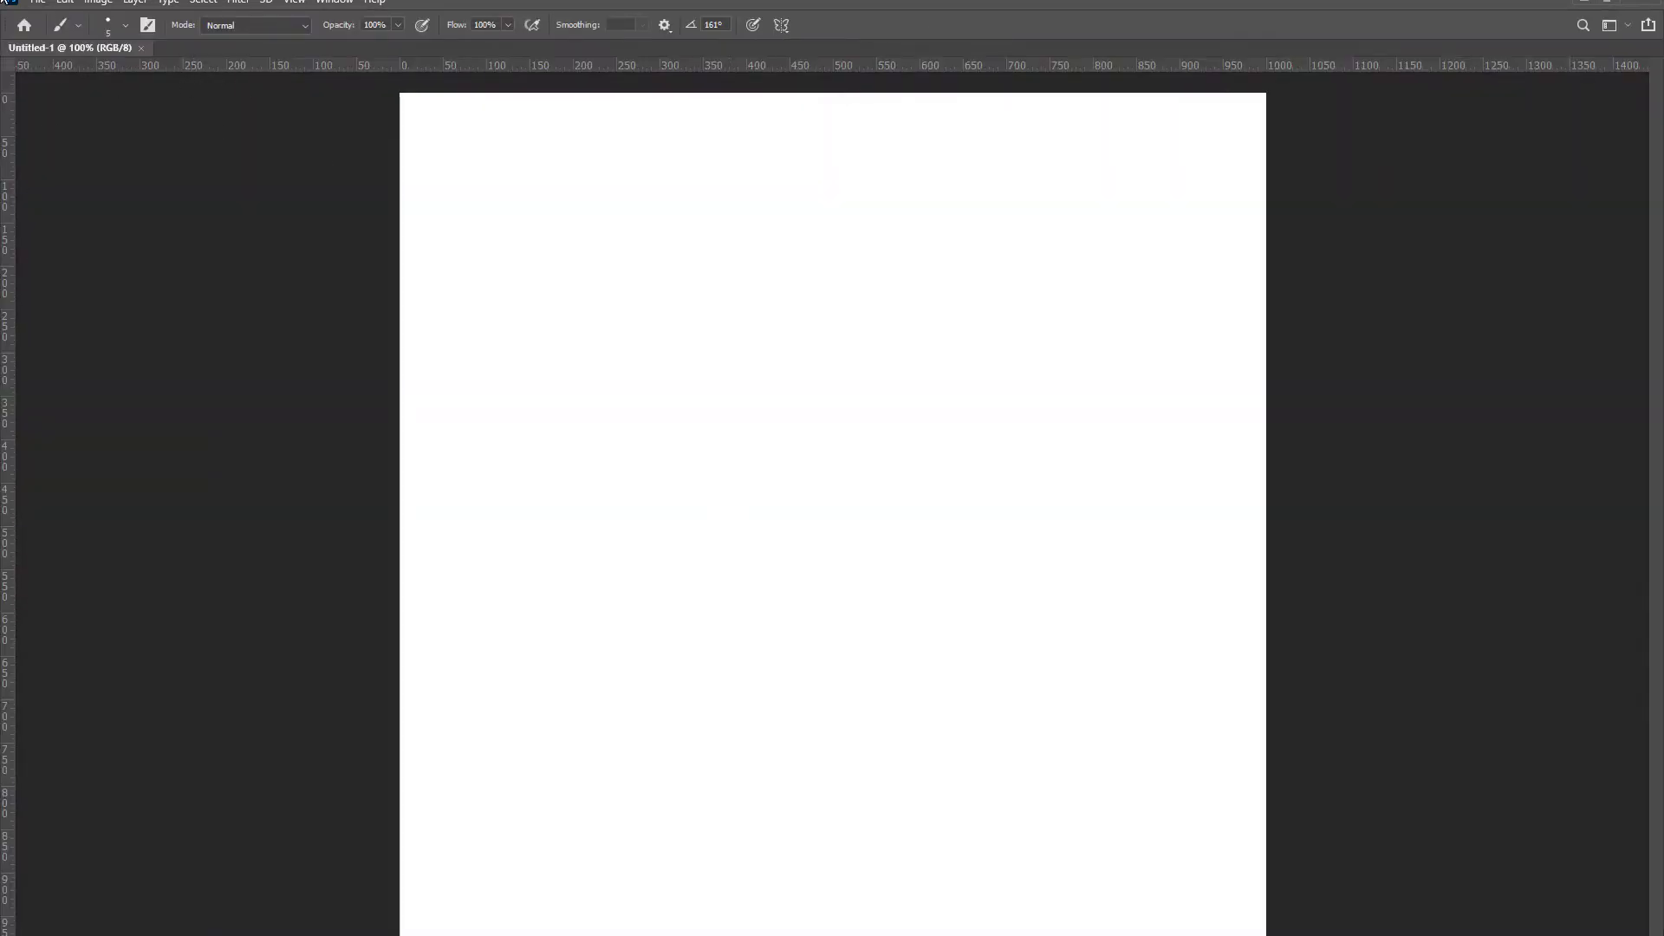
# Verify the six-brush PUEBLOWATERCOLOR-BRUSHES set in the Brush Preset picker, then show the Brushes panel.
pyautogui.click(126, 26)
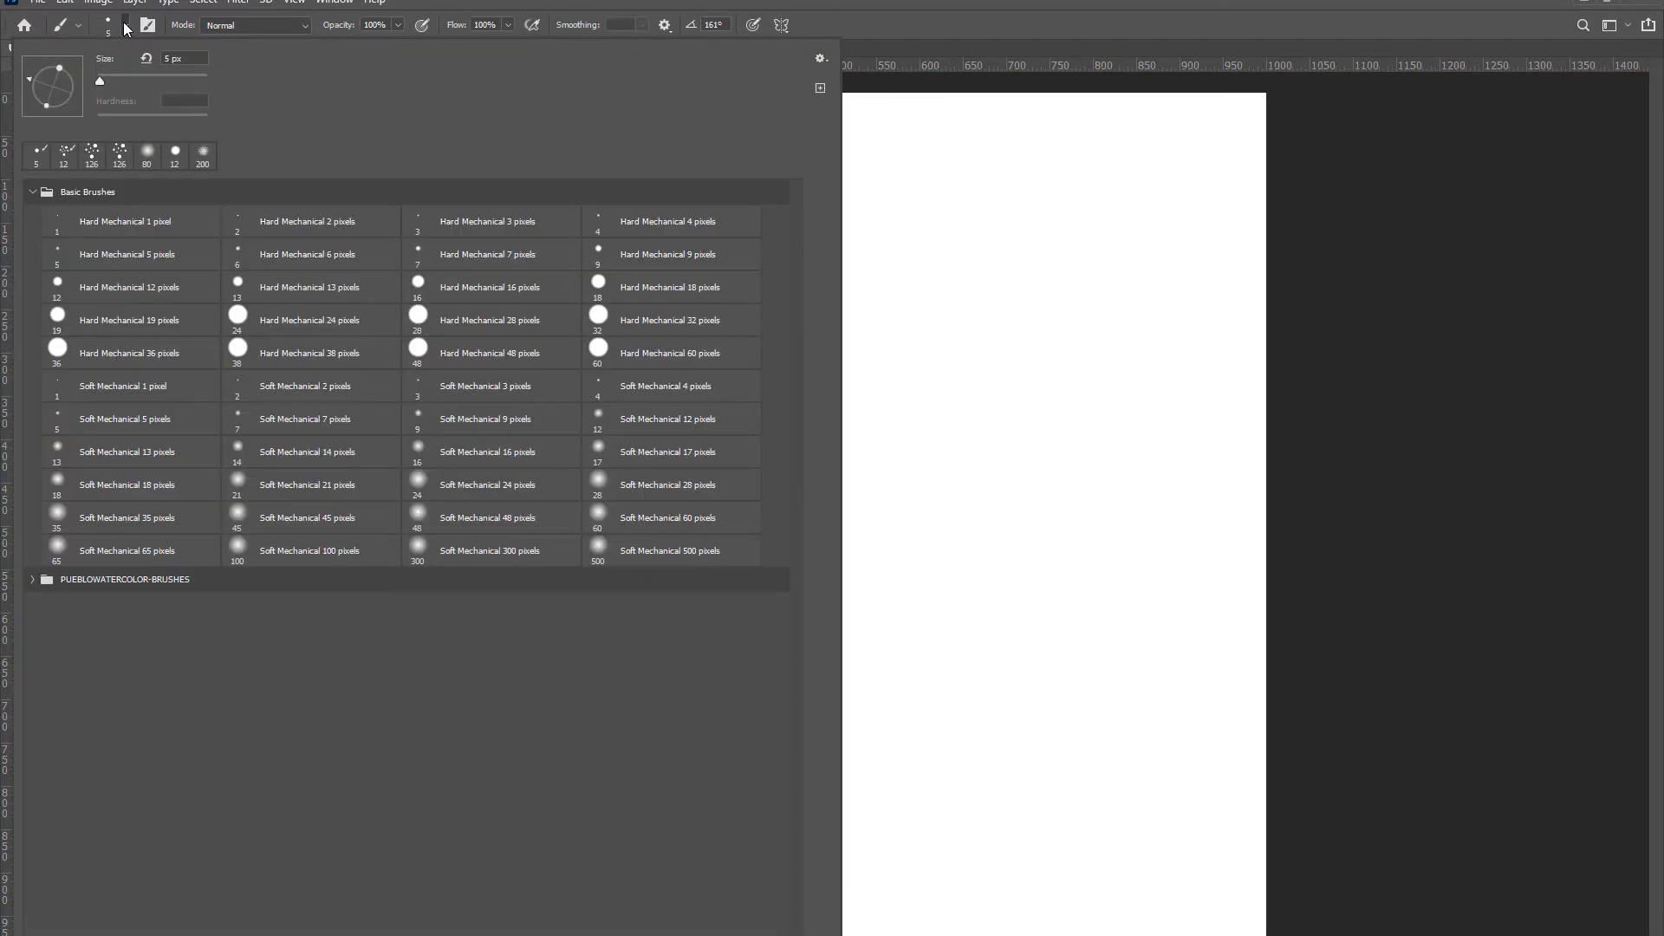
pyautogui.click(32, 578)
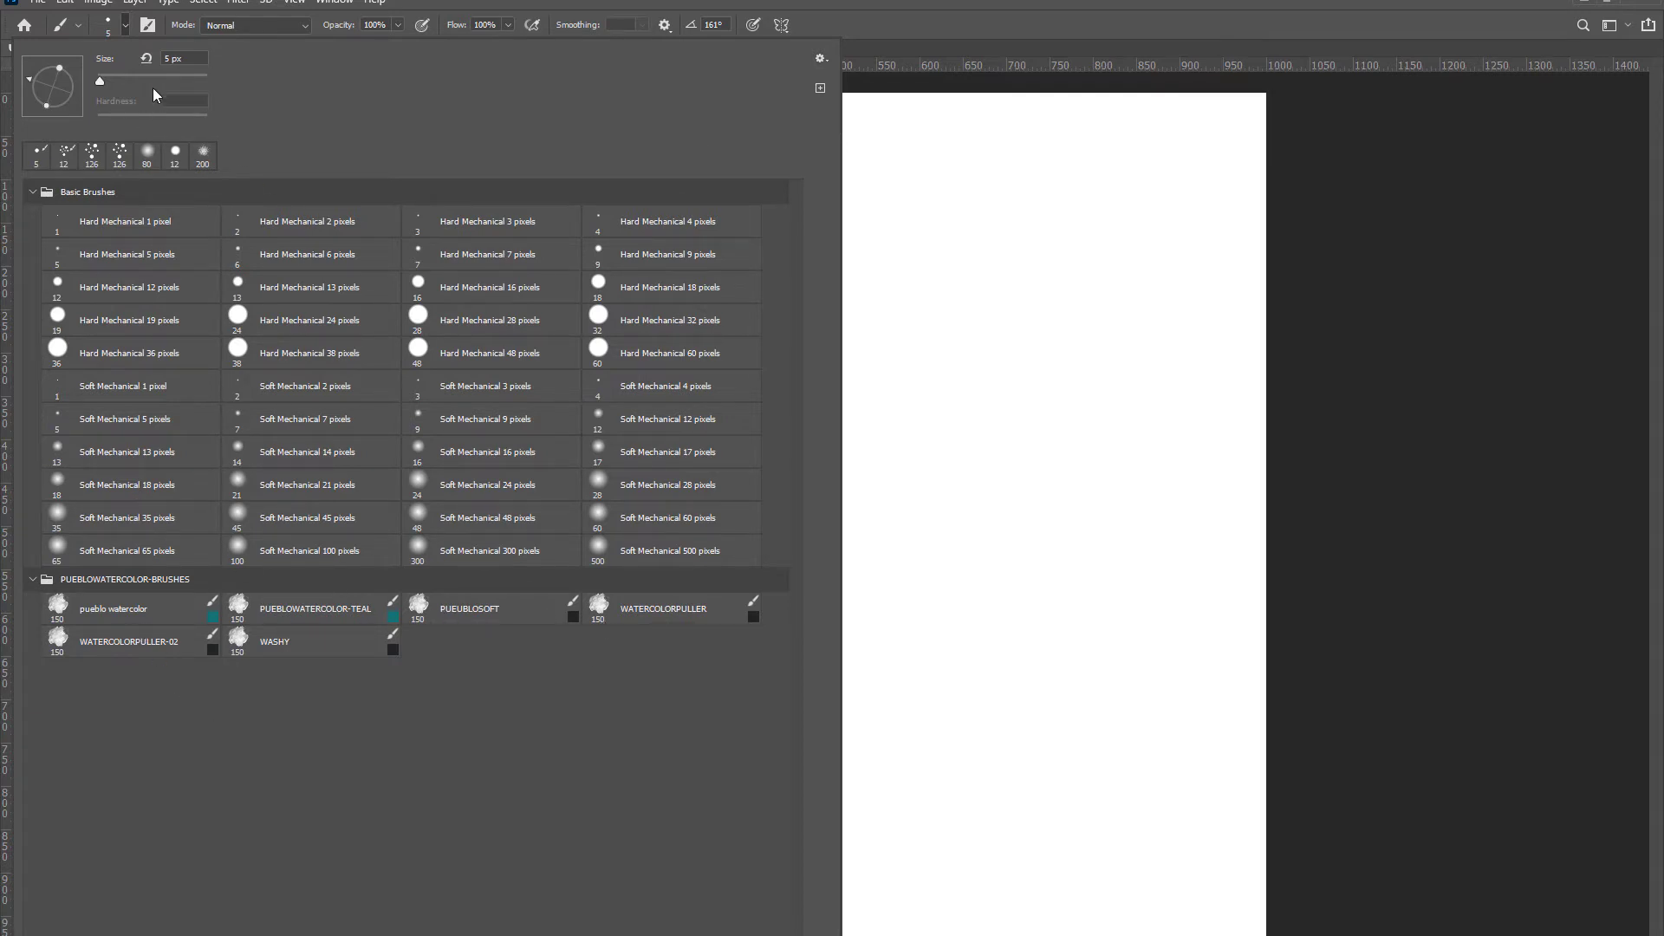
pyautogui.click(1017, 304)
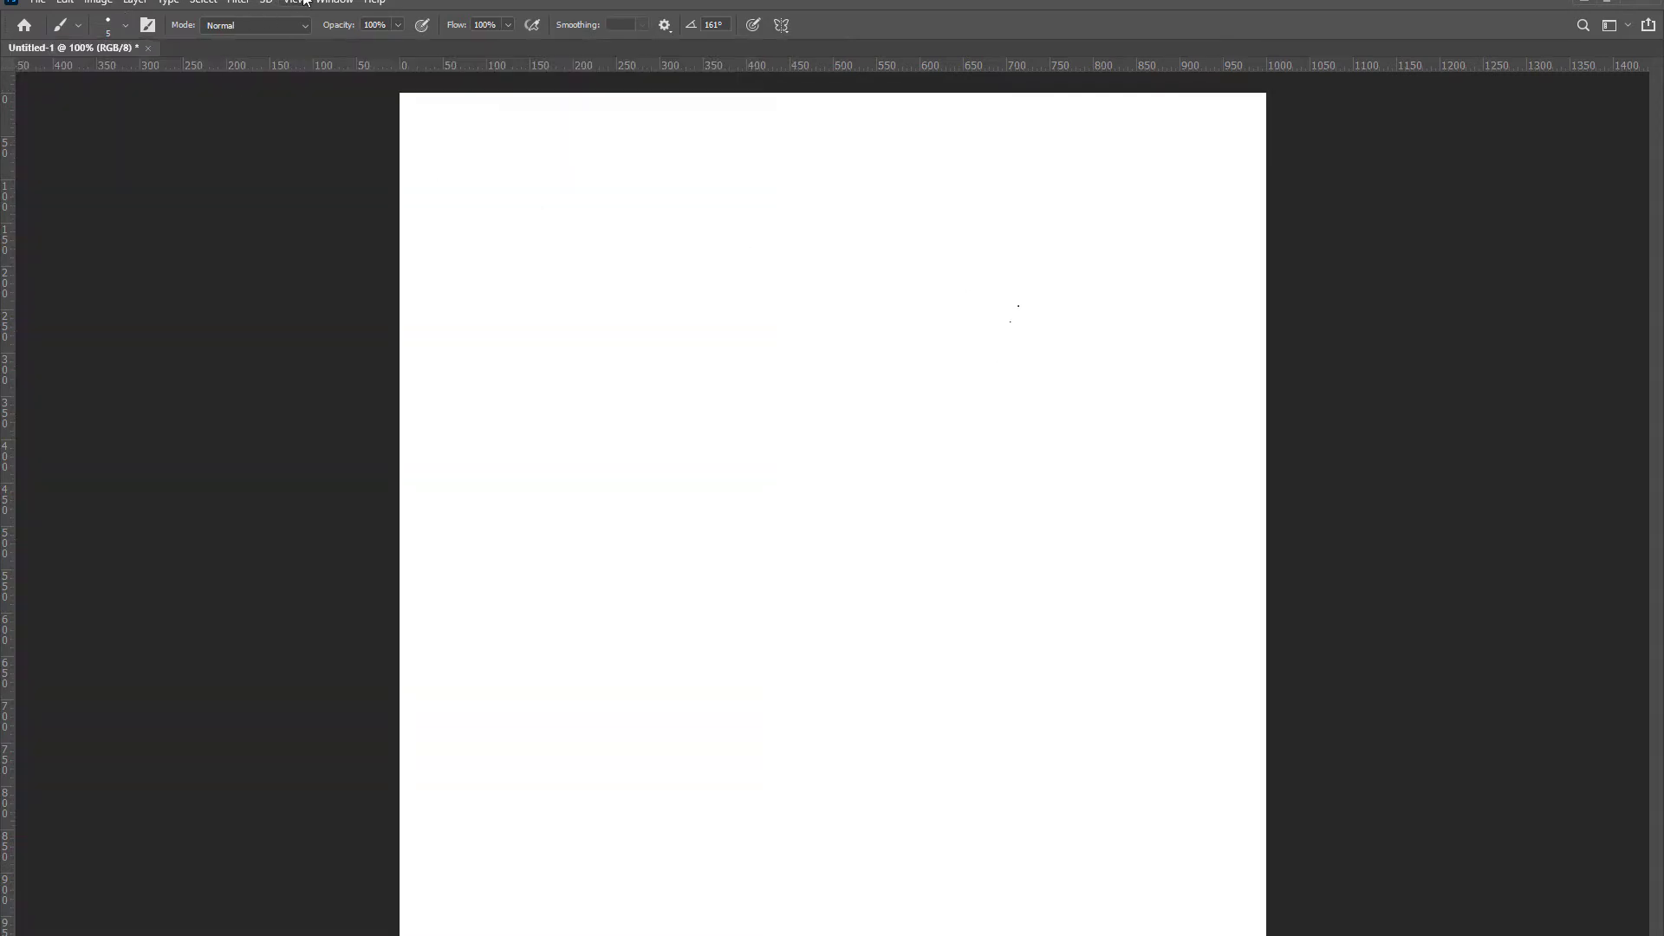
pyautogui.click(334, 3)
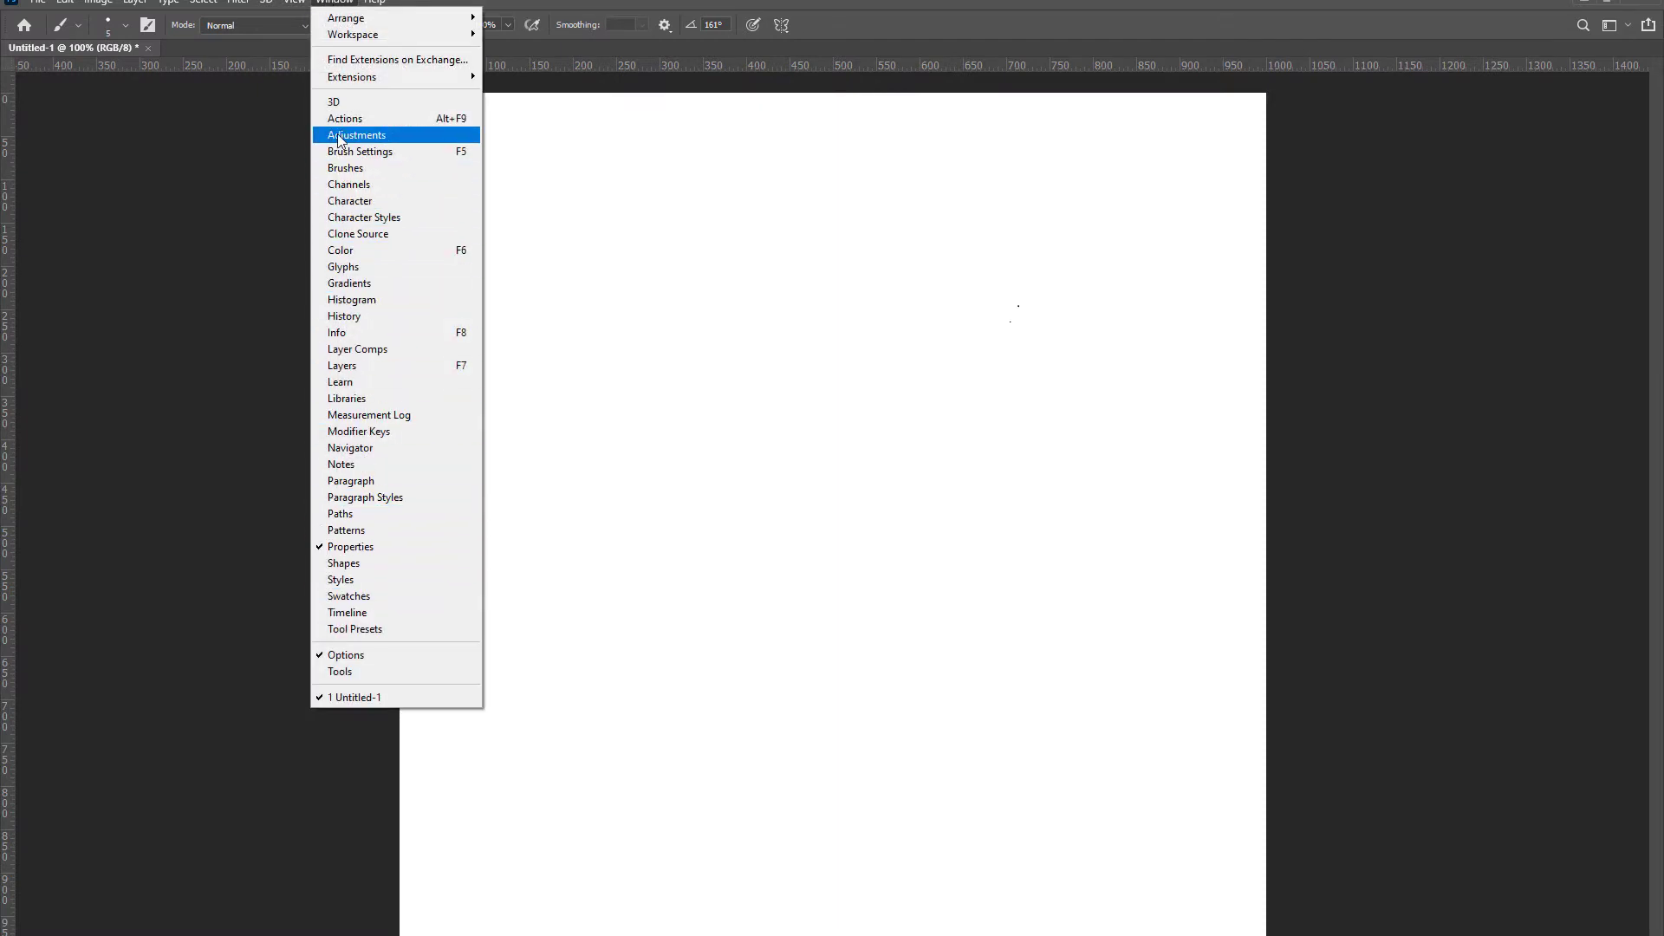
pyautogui.click(616, 222)
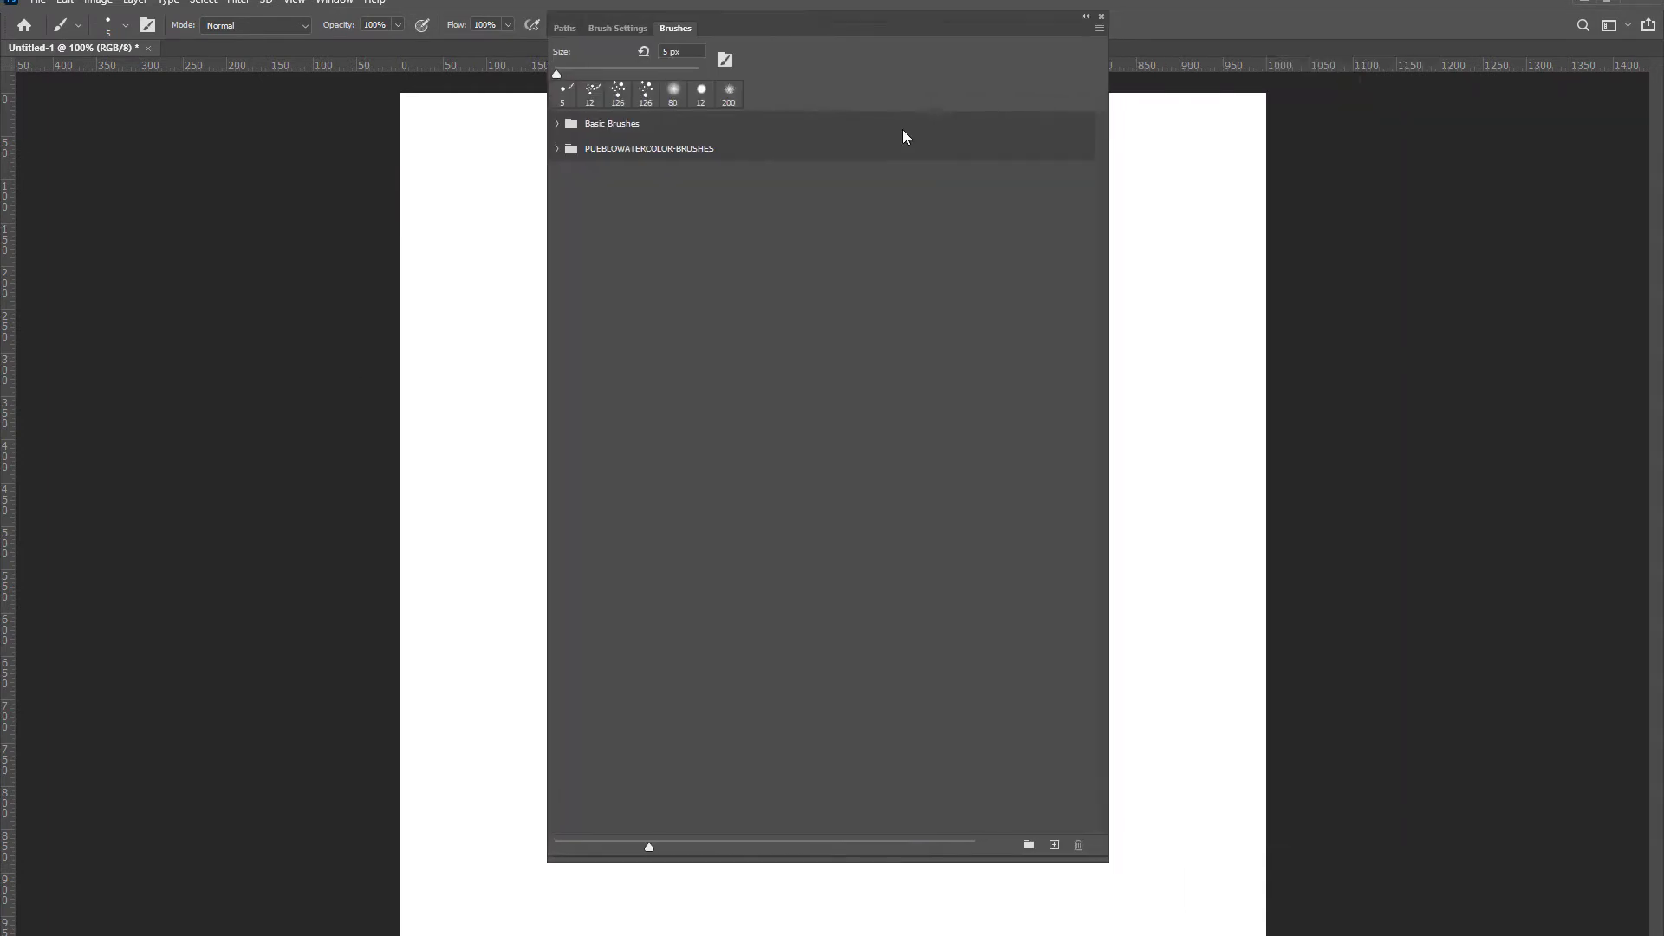
# Dock the Brushes panel on the right and close the Properties panel.
pyautogui.moveTo(843, 29)
pyautogui.mouseDown()
pyautogui.moveTo(1313, 92)
pyautogui.moveTo(1308, 19)
pyautogui.mouseUp()
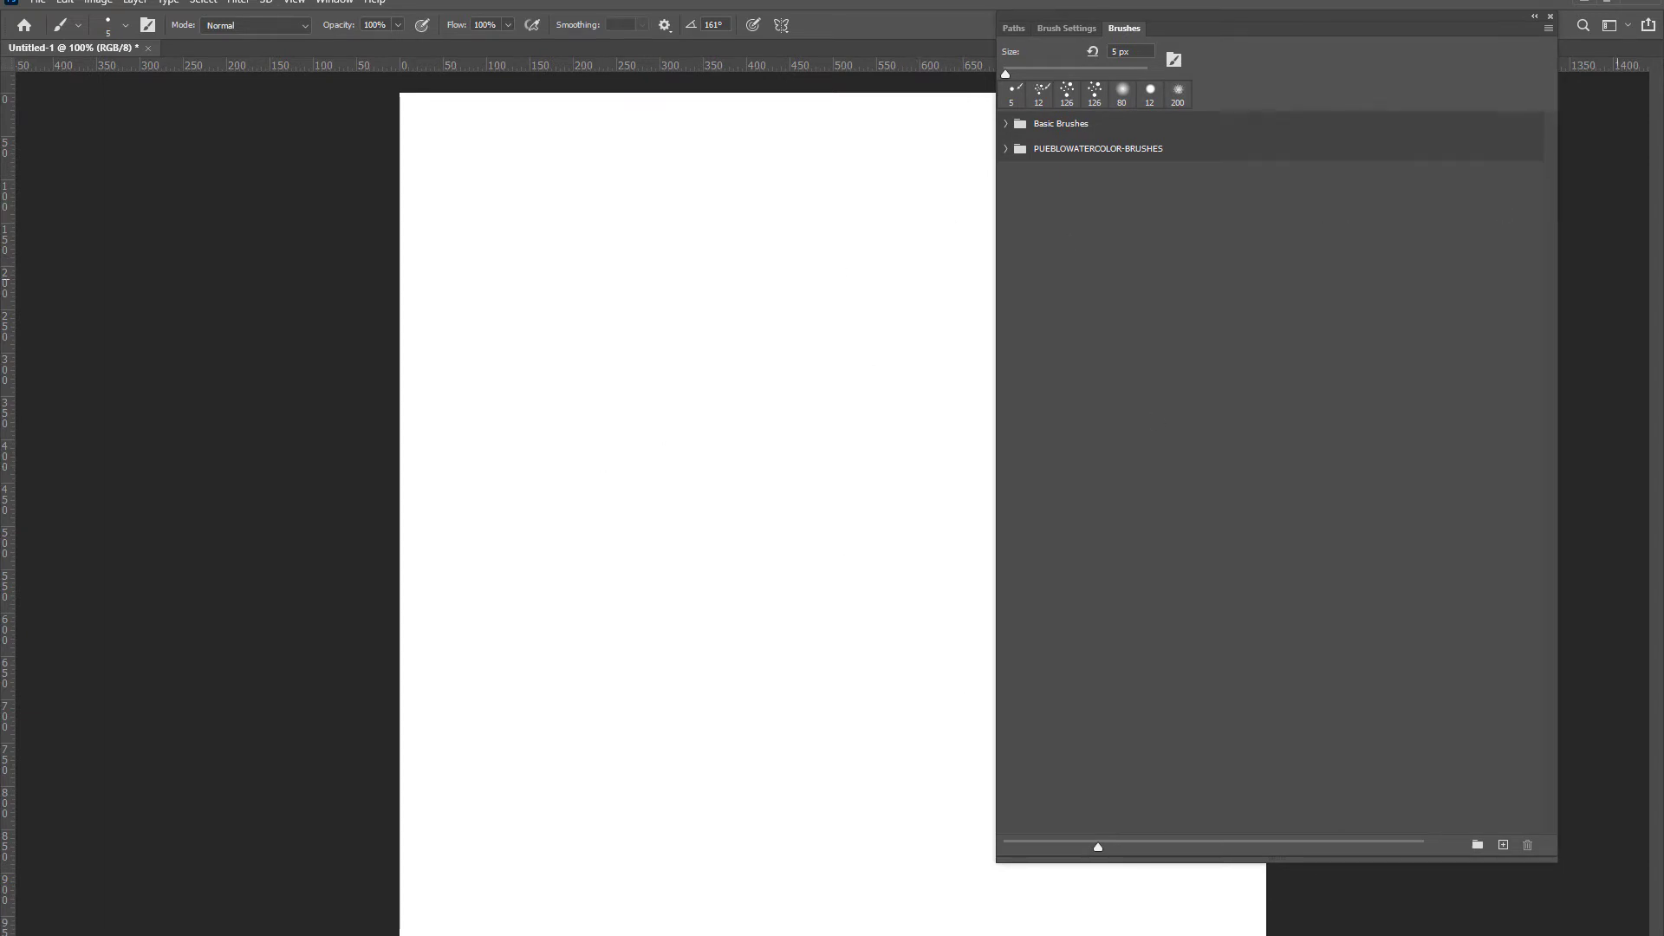
pyautogui.moveTo(953, 312)
pyautogui.mouseDown()
pyautogui.moveTo(1473, 325)
pyautogui.moveTo(1299, 40)
pyautogui.moveTo(1230, 29)
pyautogui.mouseUp()
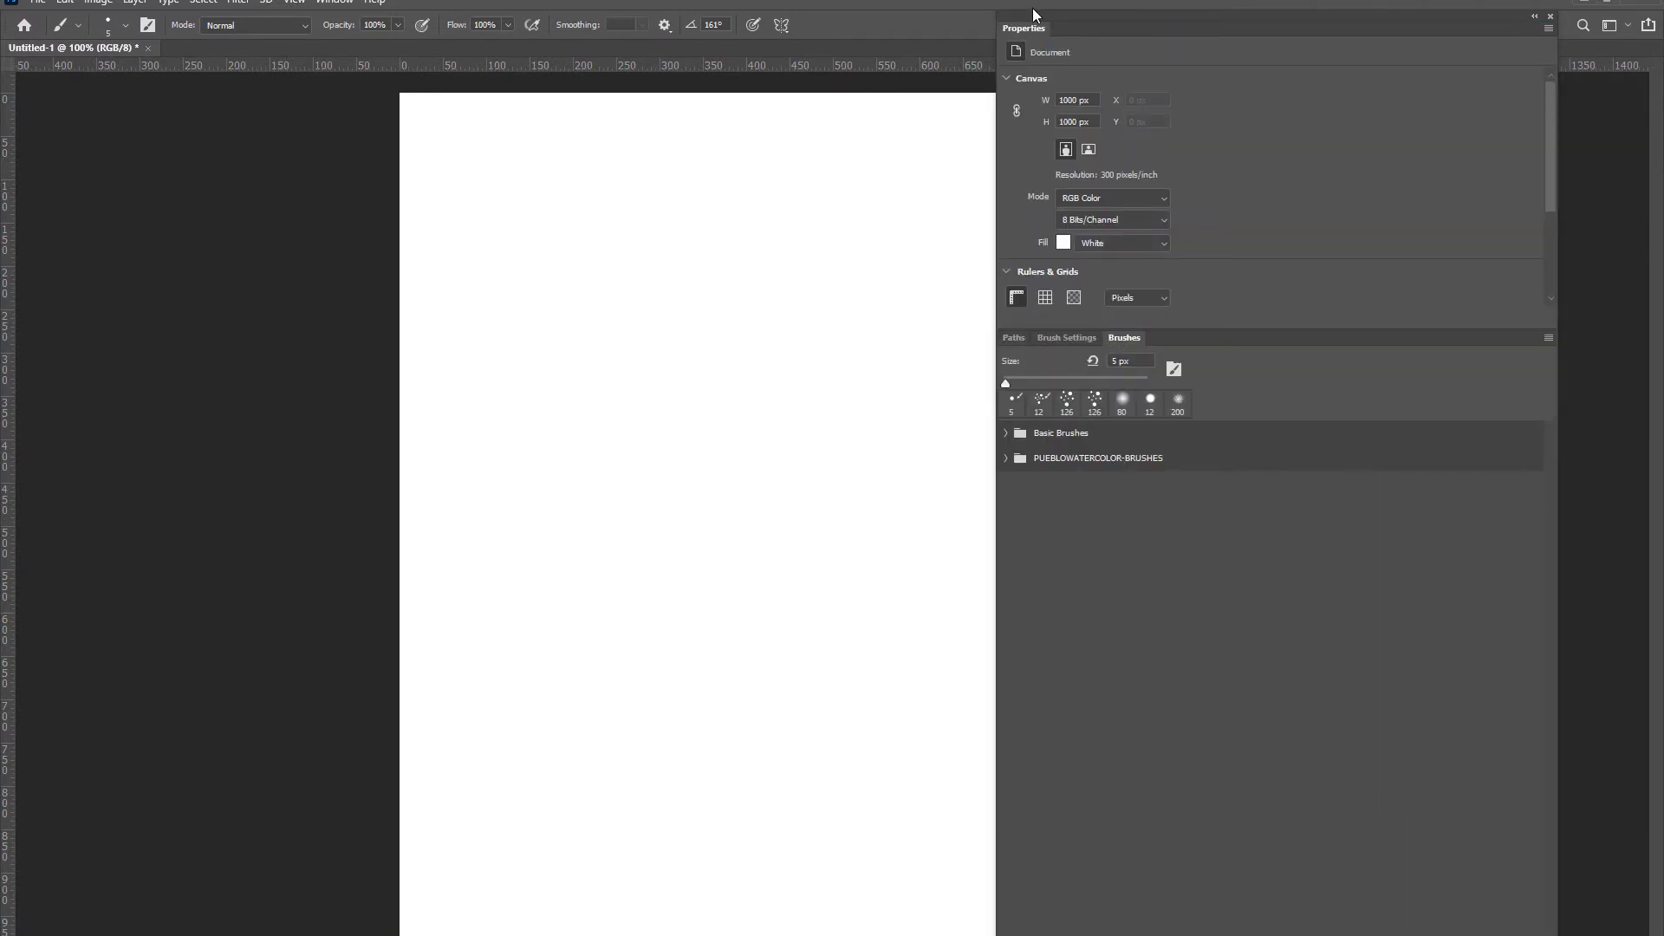
pyautogui.click(1548, 29)
pyautogui.click(1610, 42)
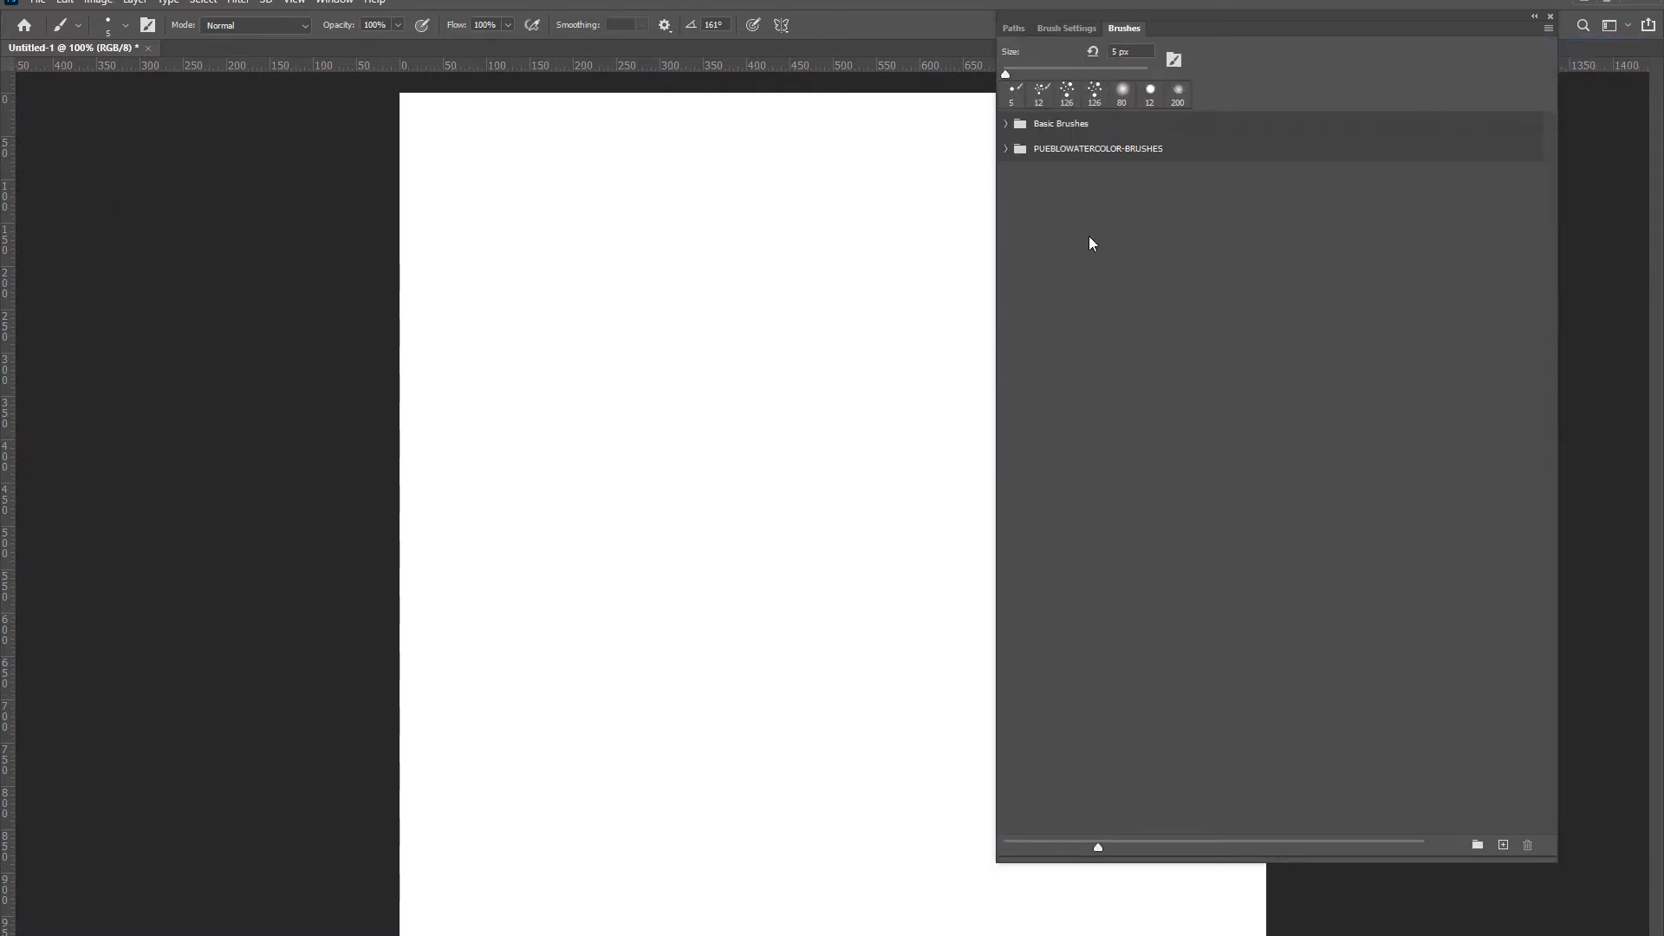
# Show the watercolor set as large tip thumbnails without names or strokes, and pick the first preset.
pyautogui.click(1005, 149)
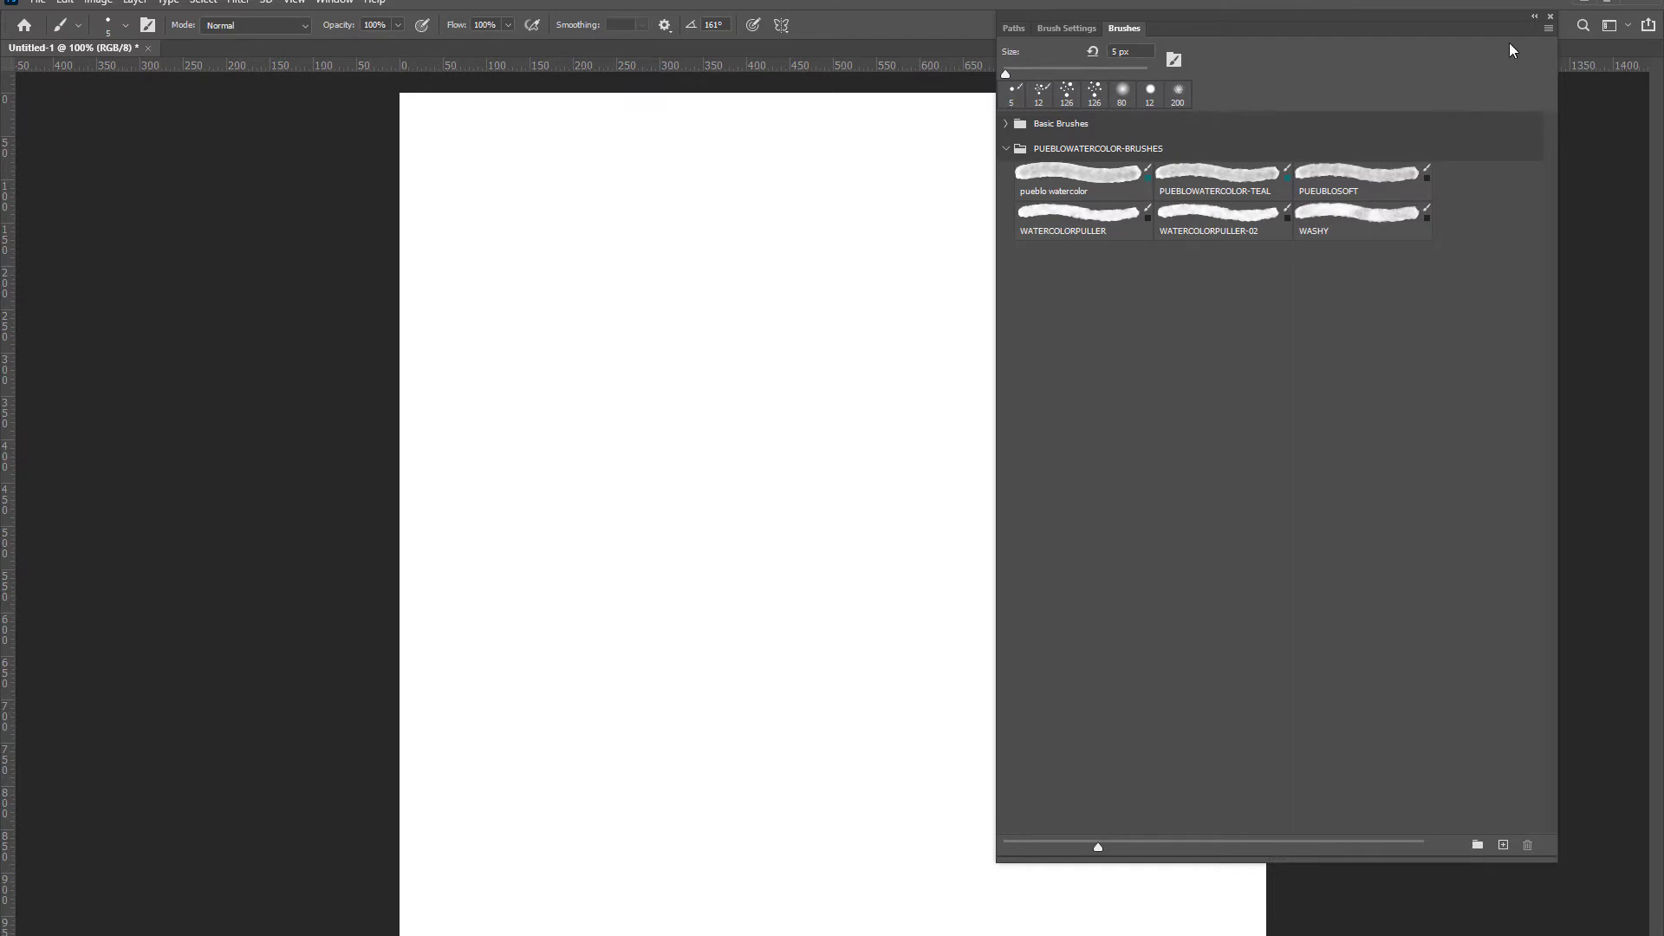
pyautogui.click(1547, 29)
pyautogui.click(1526, 160)
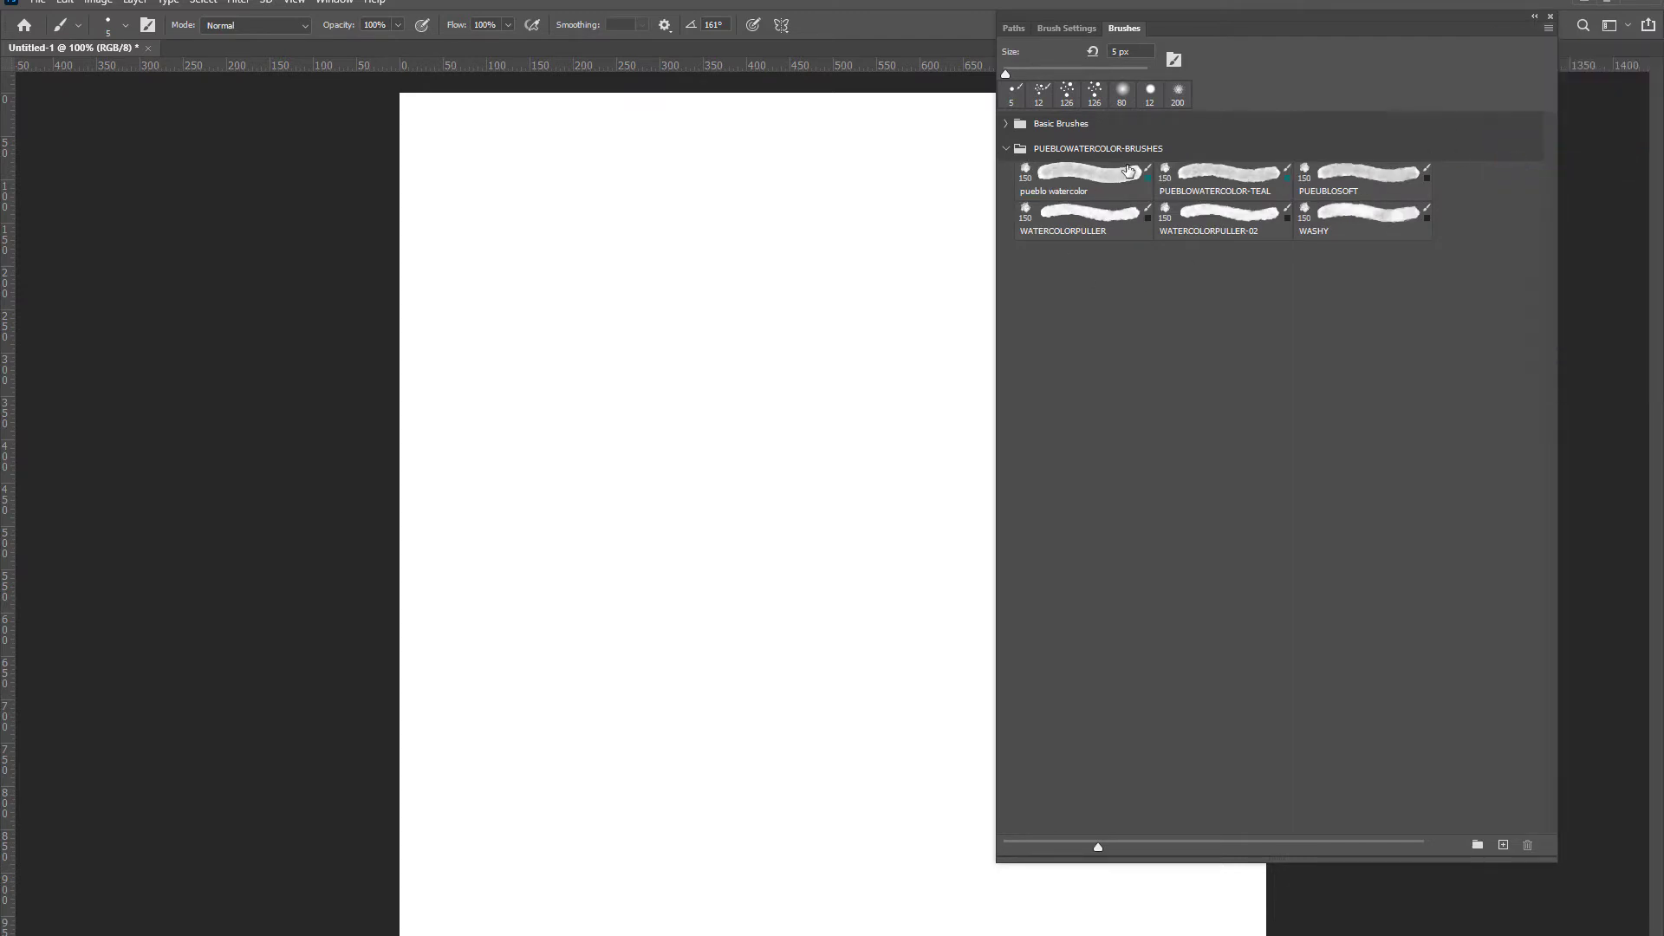
pyautogui.click(1548, 28)
pyautogui.click(1486, 145)
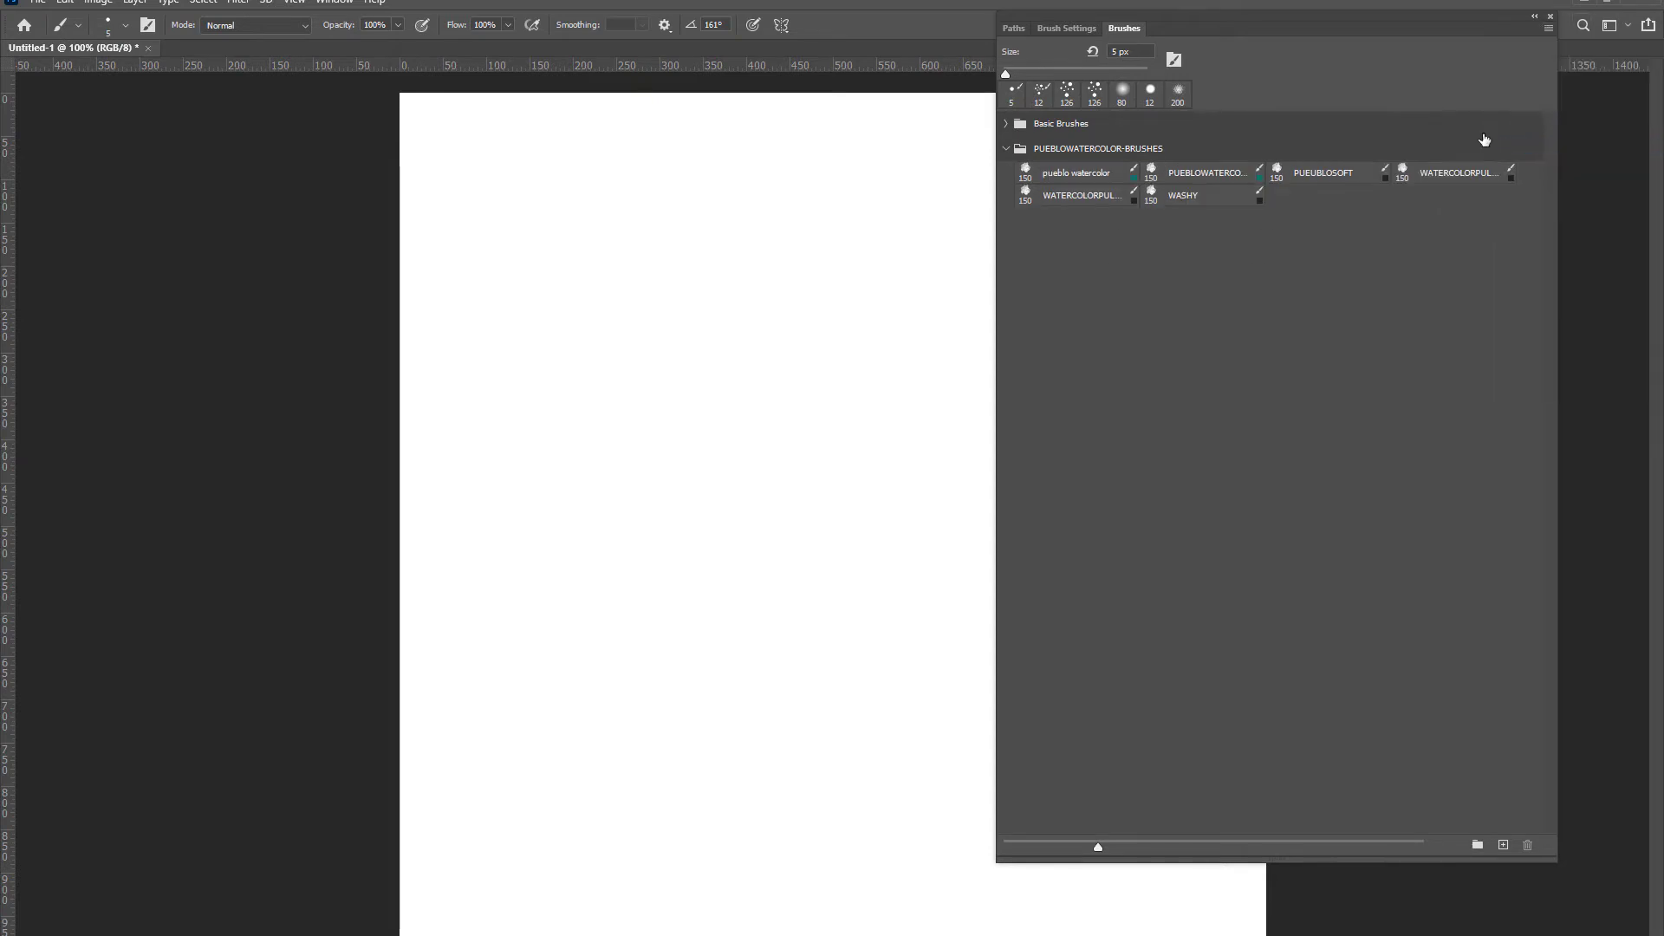
pyautogui.click(1547, 29)
pyautogui.click(1505, 127)
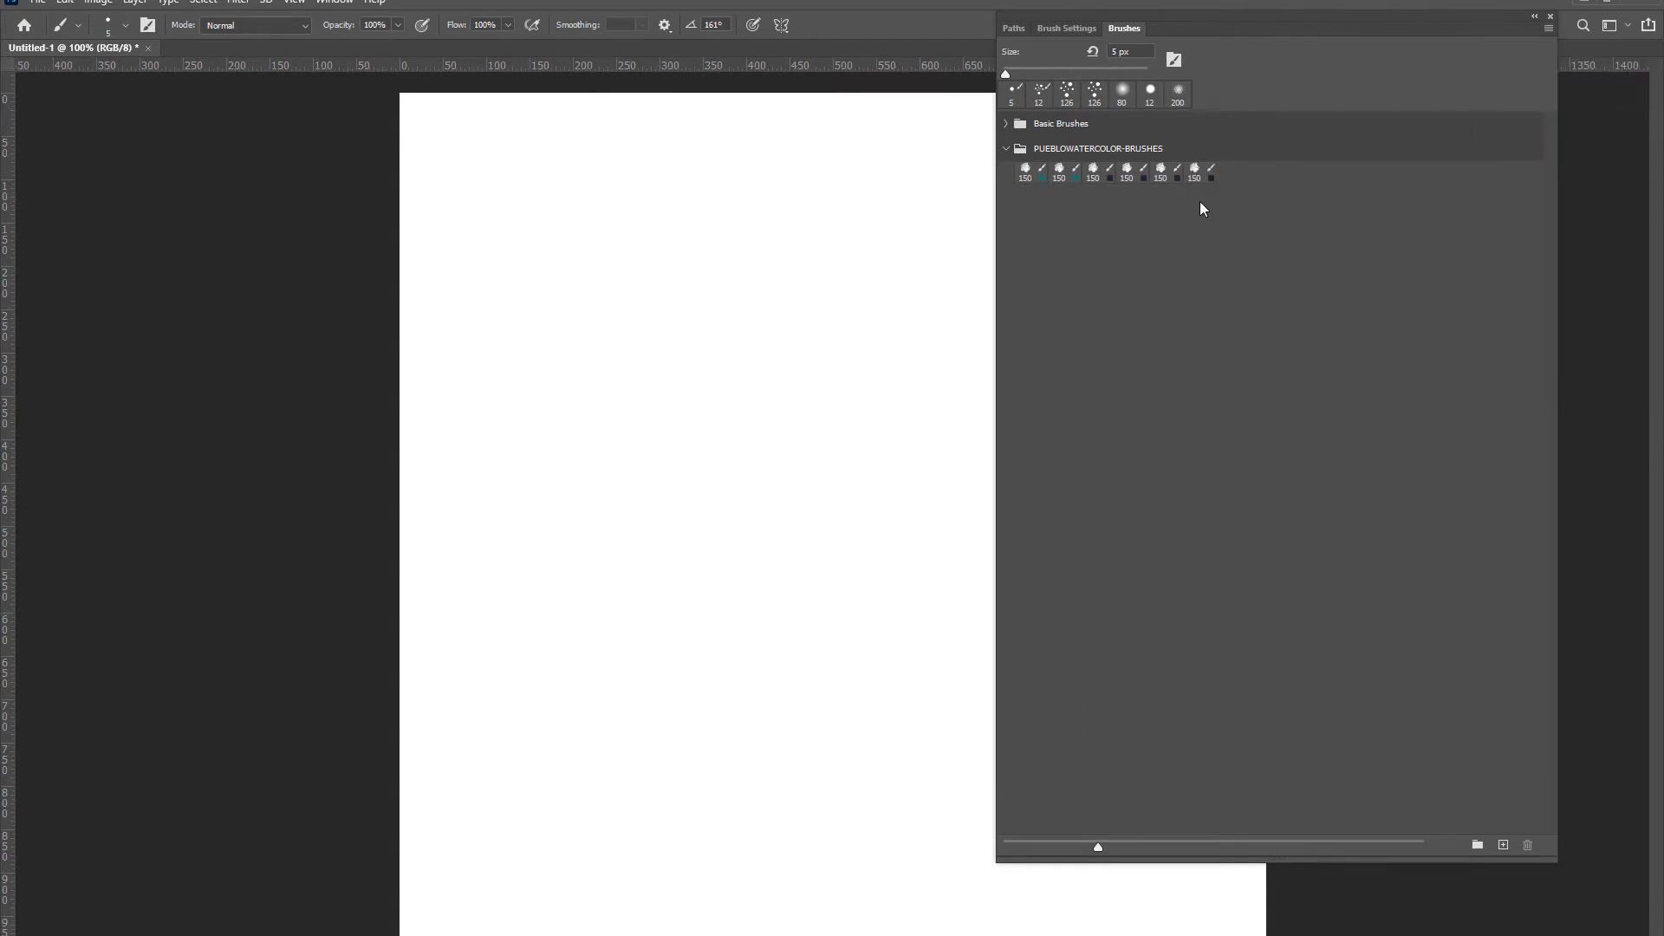
pyautogui.moveTo(1095, 845); pyautogui.dragTo(1475, 836)
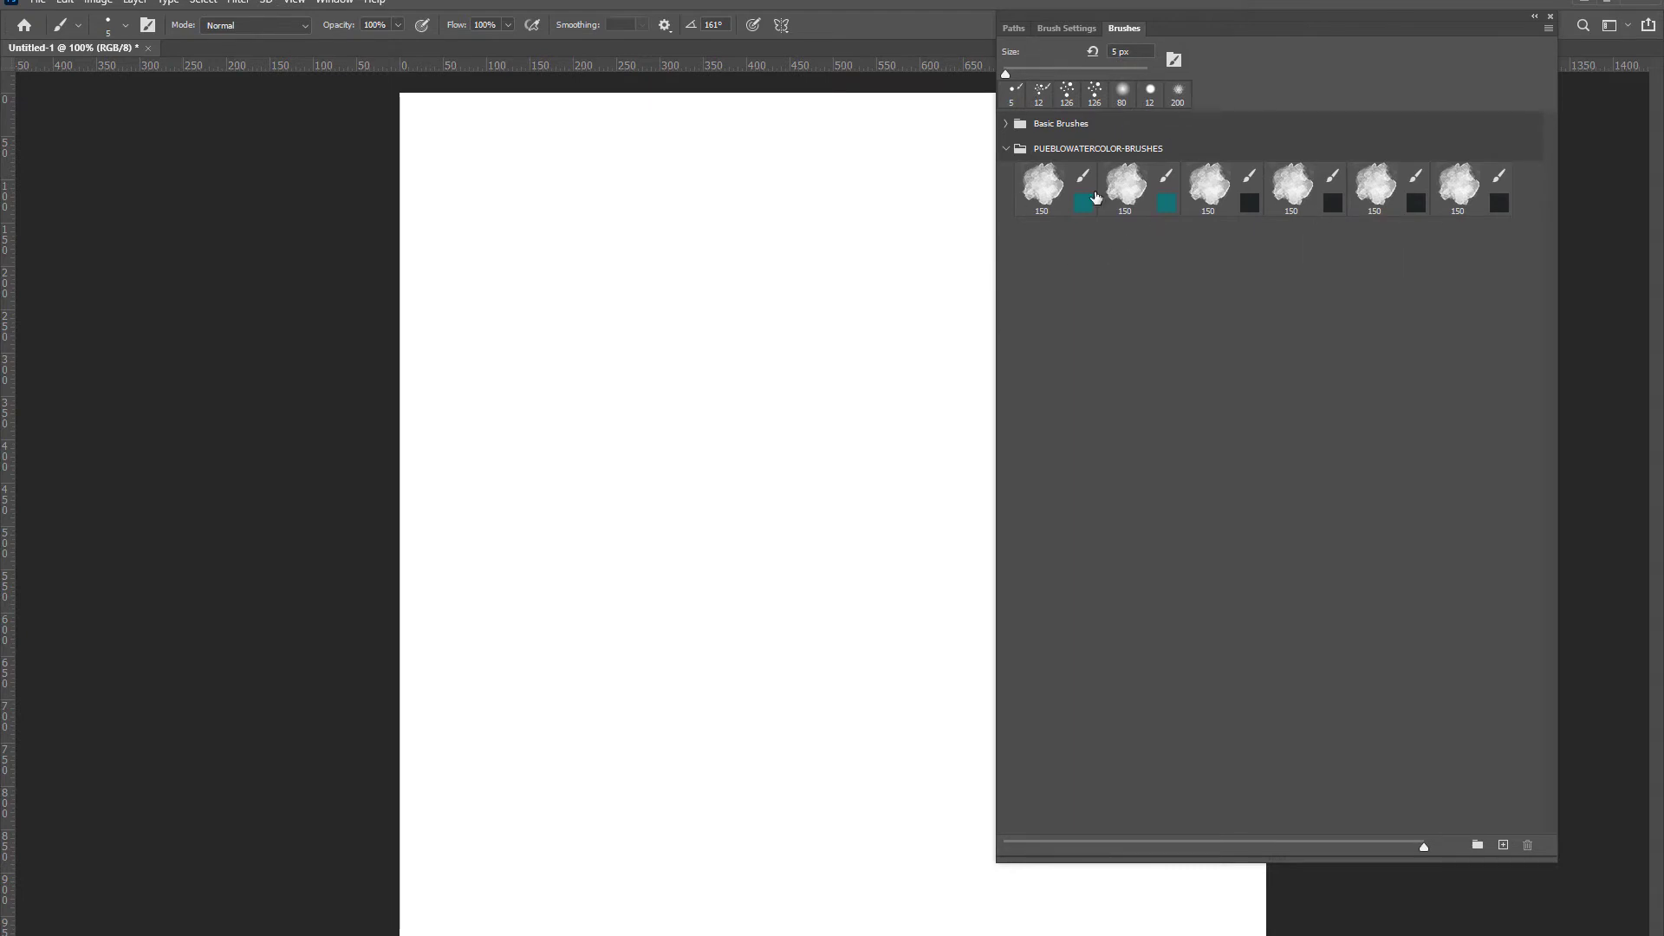
pyautogui.click(1048, 193)
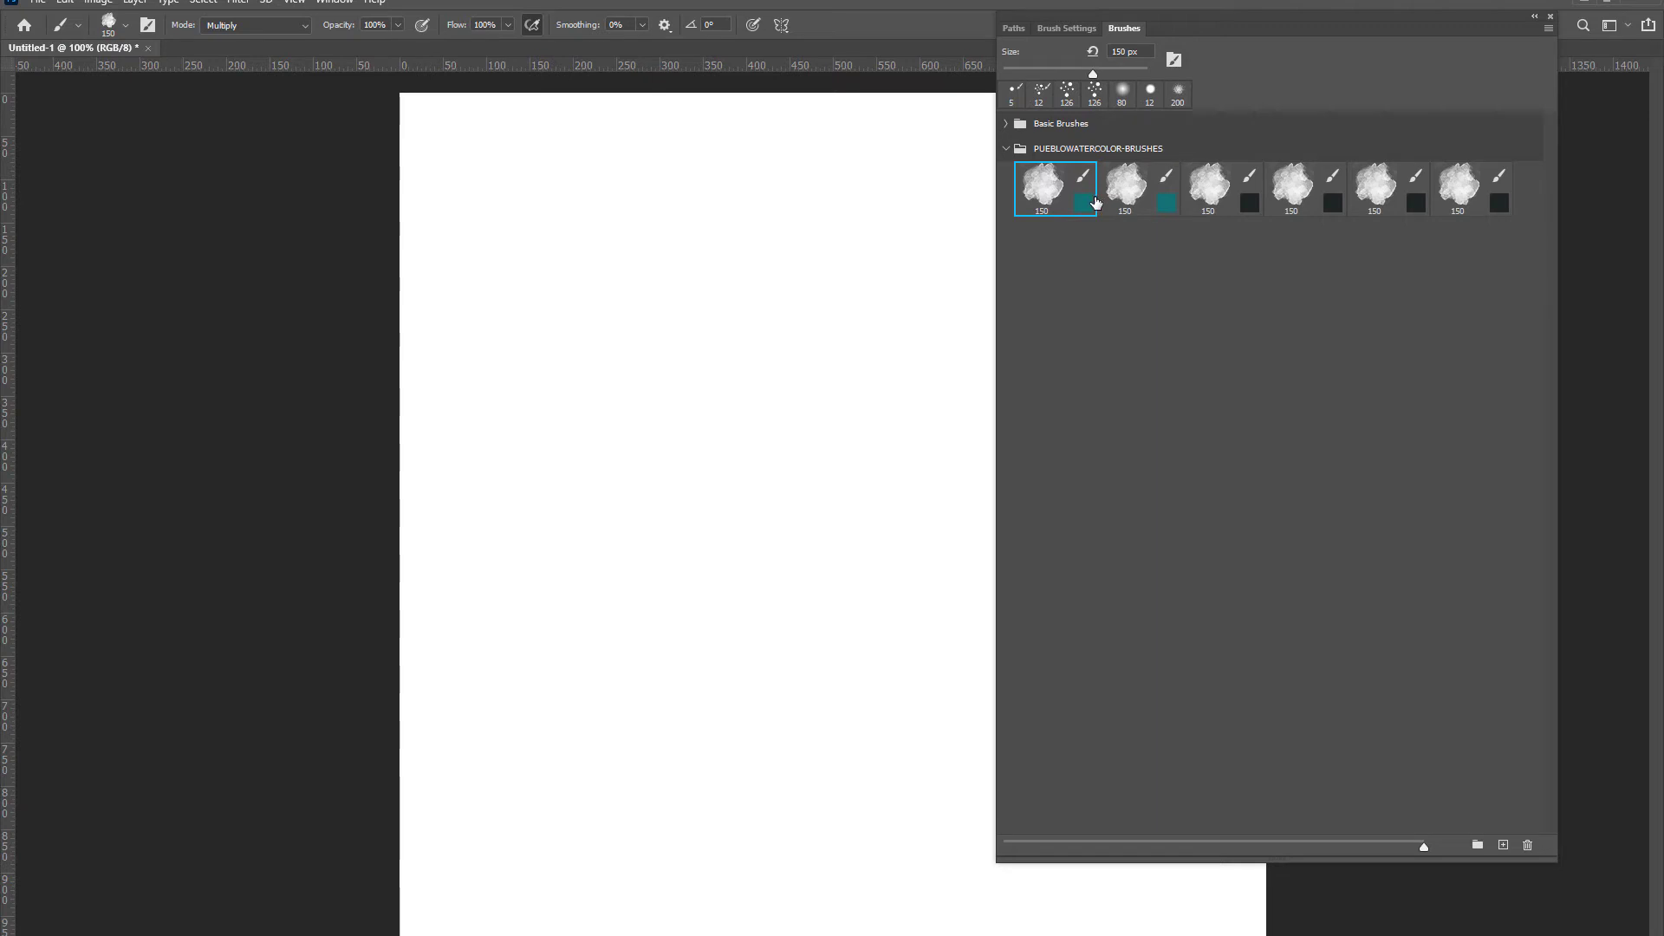
# Close the floating Tool Presets and Libraries panels.
pyautogui.click(345, 6)
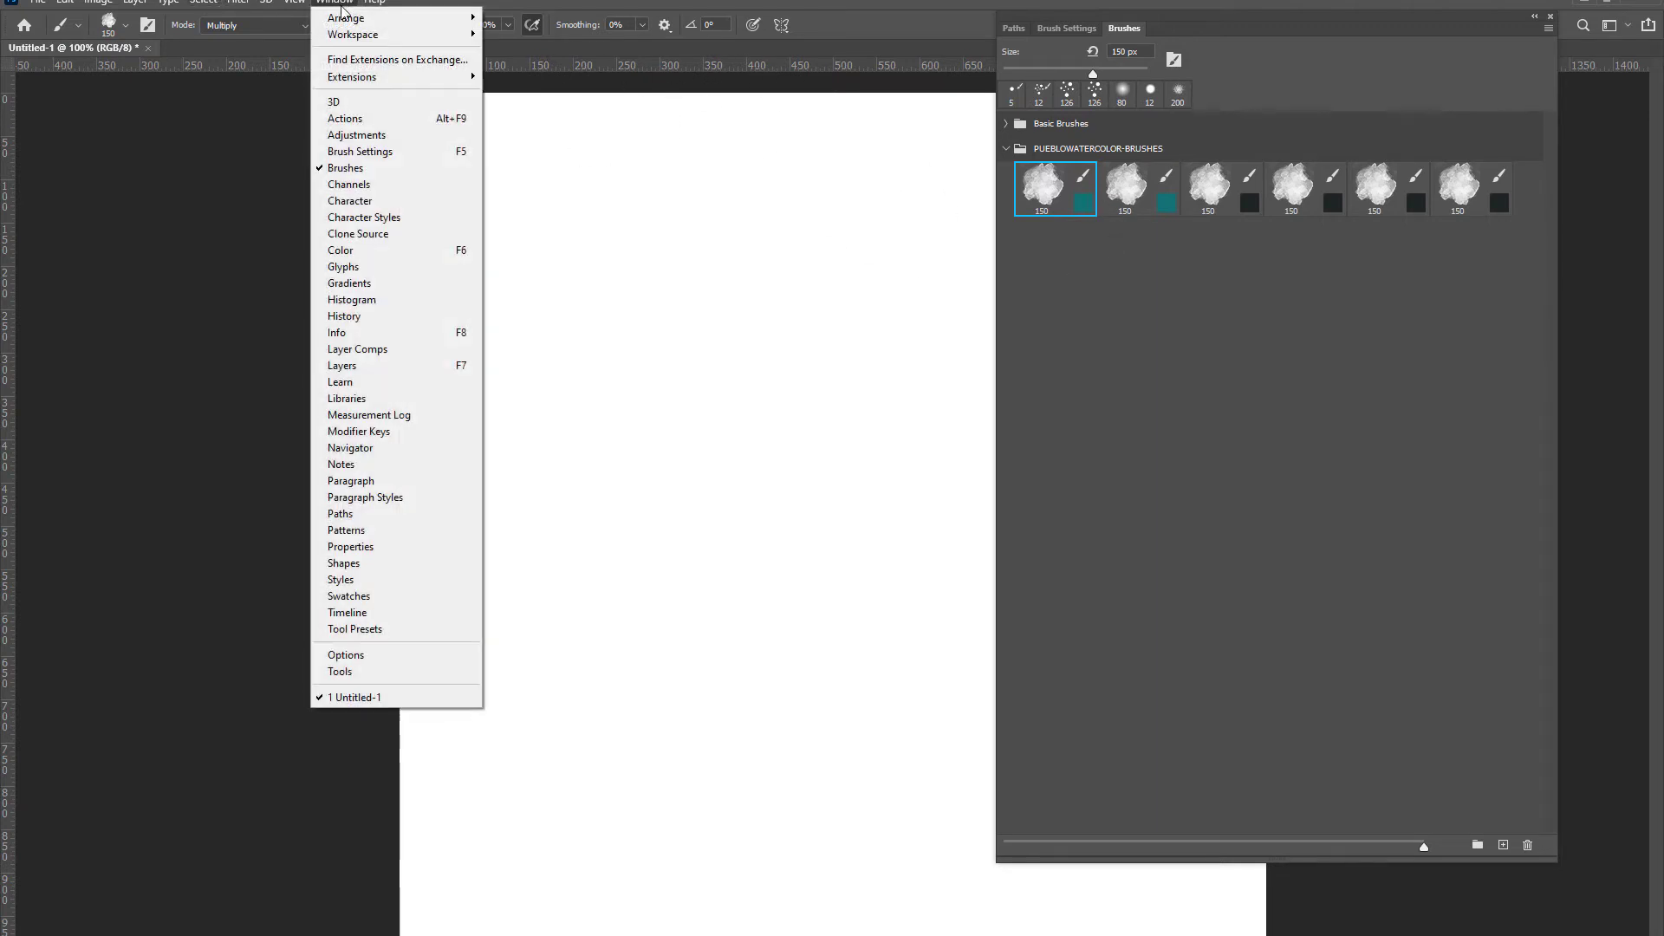
pyautogui.click(345, 632)
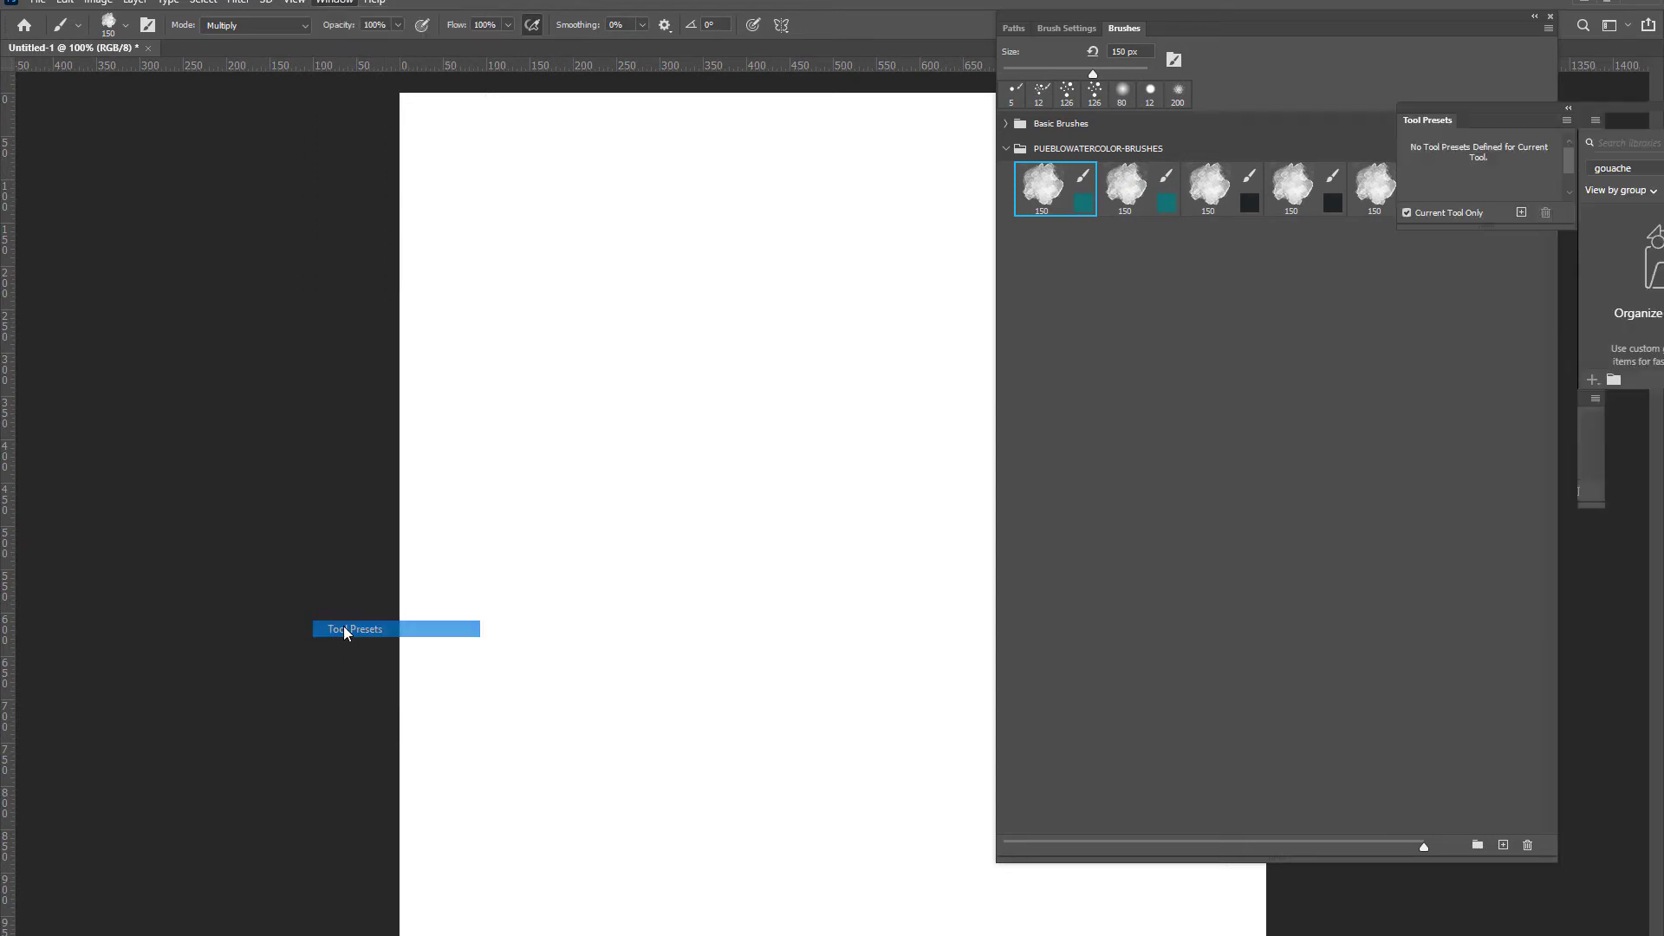
pyautogui.moveTo(1606, 115)
pyautogui.mouseDown()
pyautogui.moveTo(1459, 101)
pyautogui.moveTo(1141, 149)
pyautogui.mouseUp()
pyautogui.click(1298, 150)
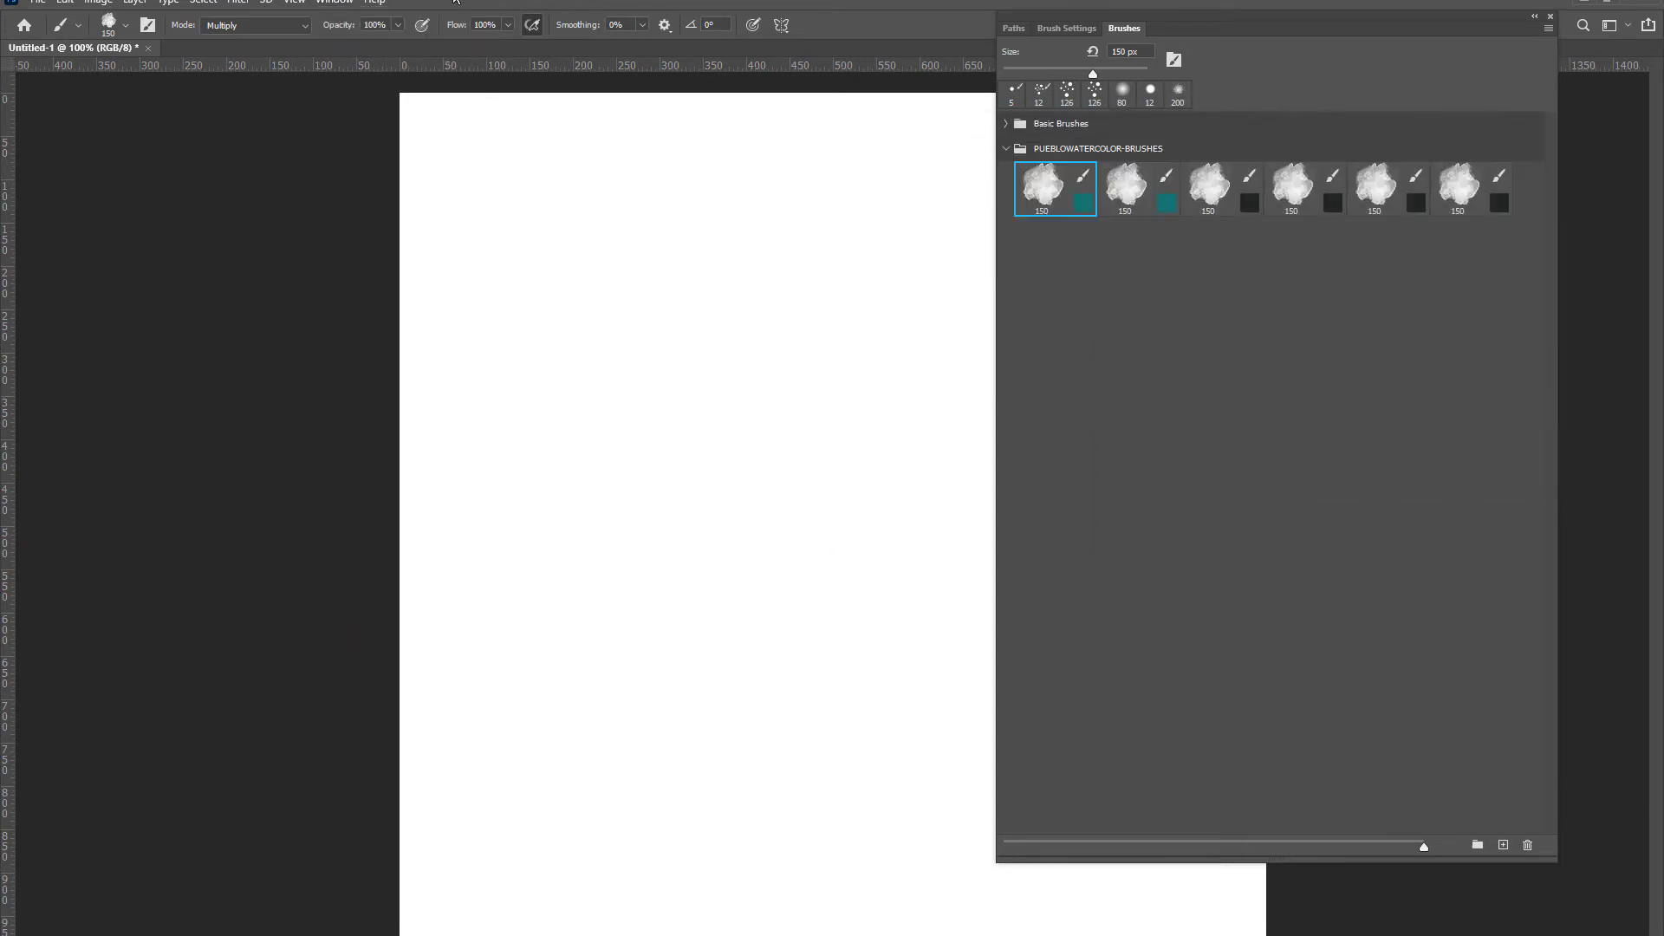
# Float the Tools panel and choose the Brush Tool from its brush flyout.
pyautogui.click(330, 2)
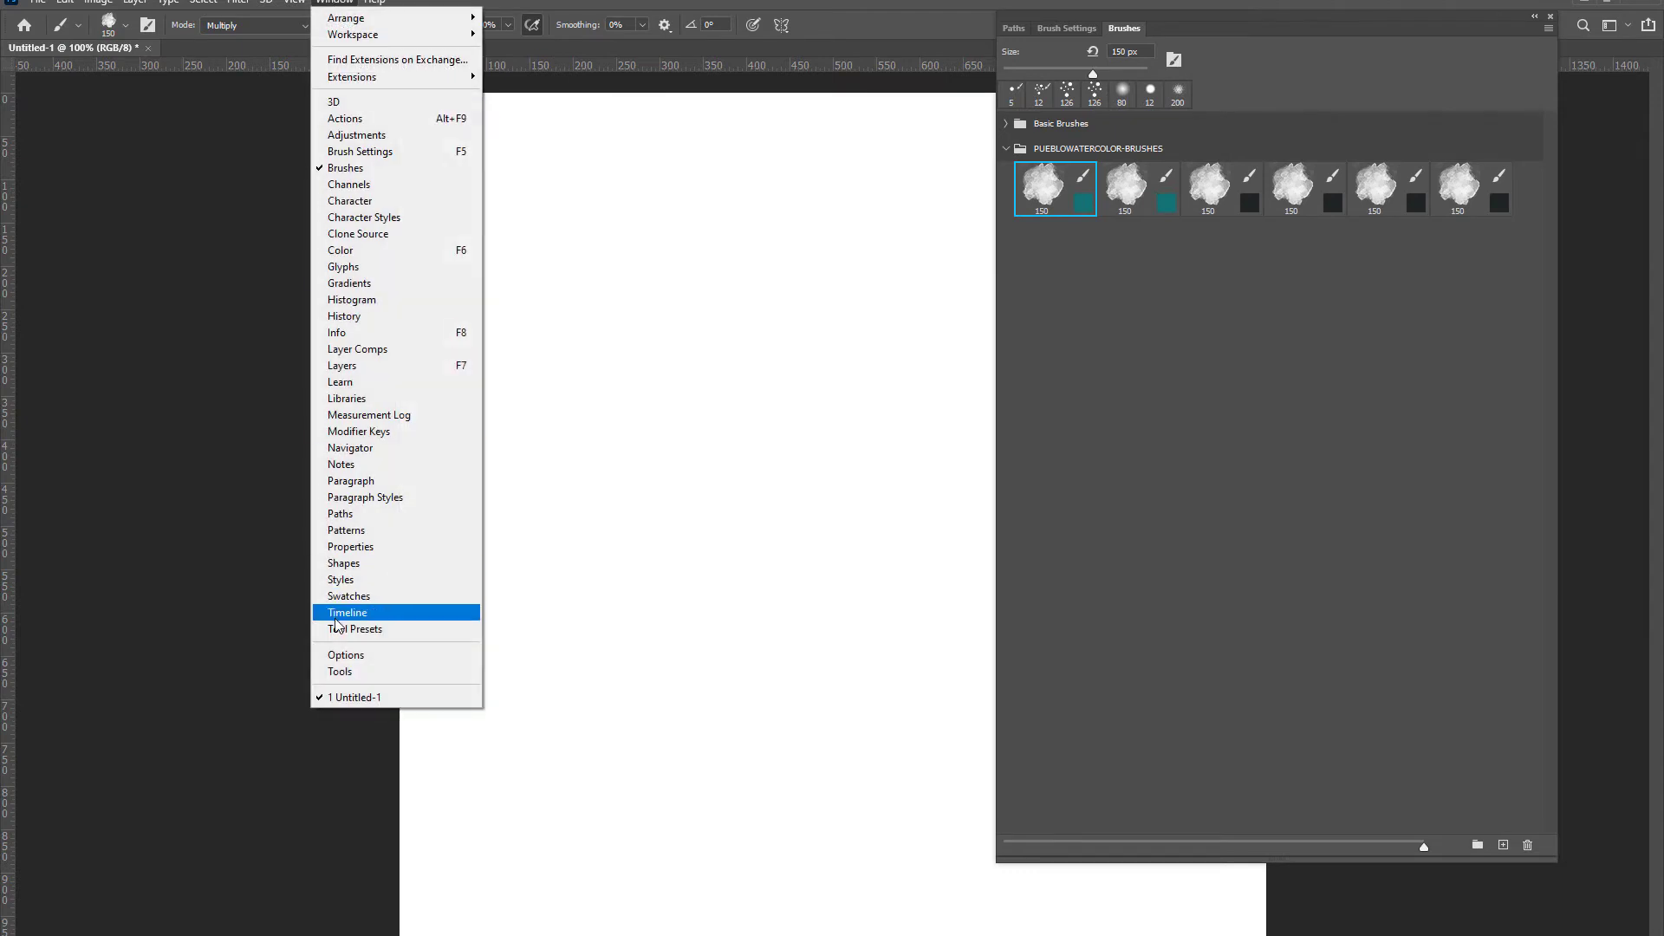
pyautogui.click(345, 671)
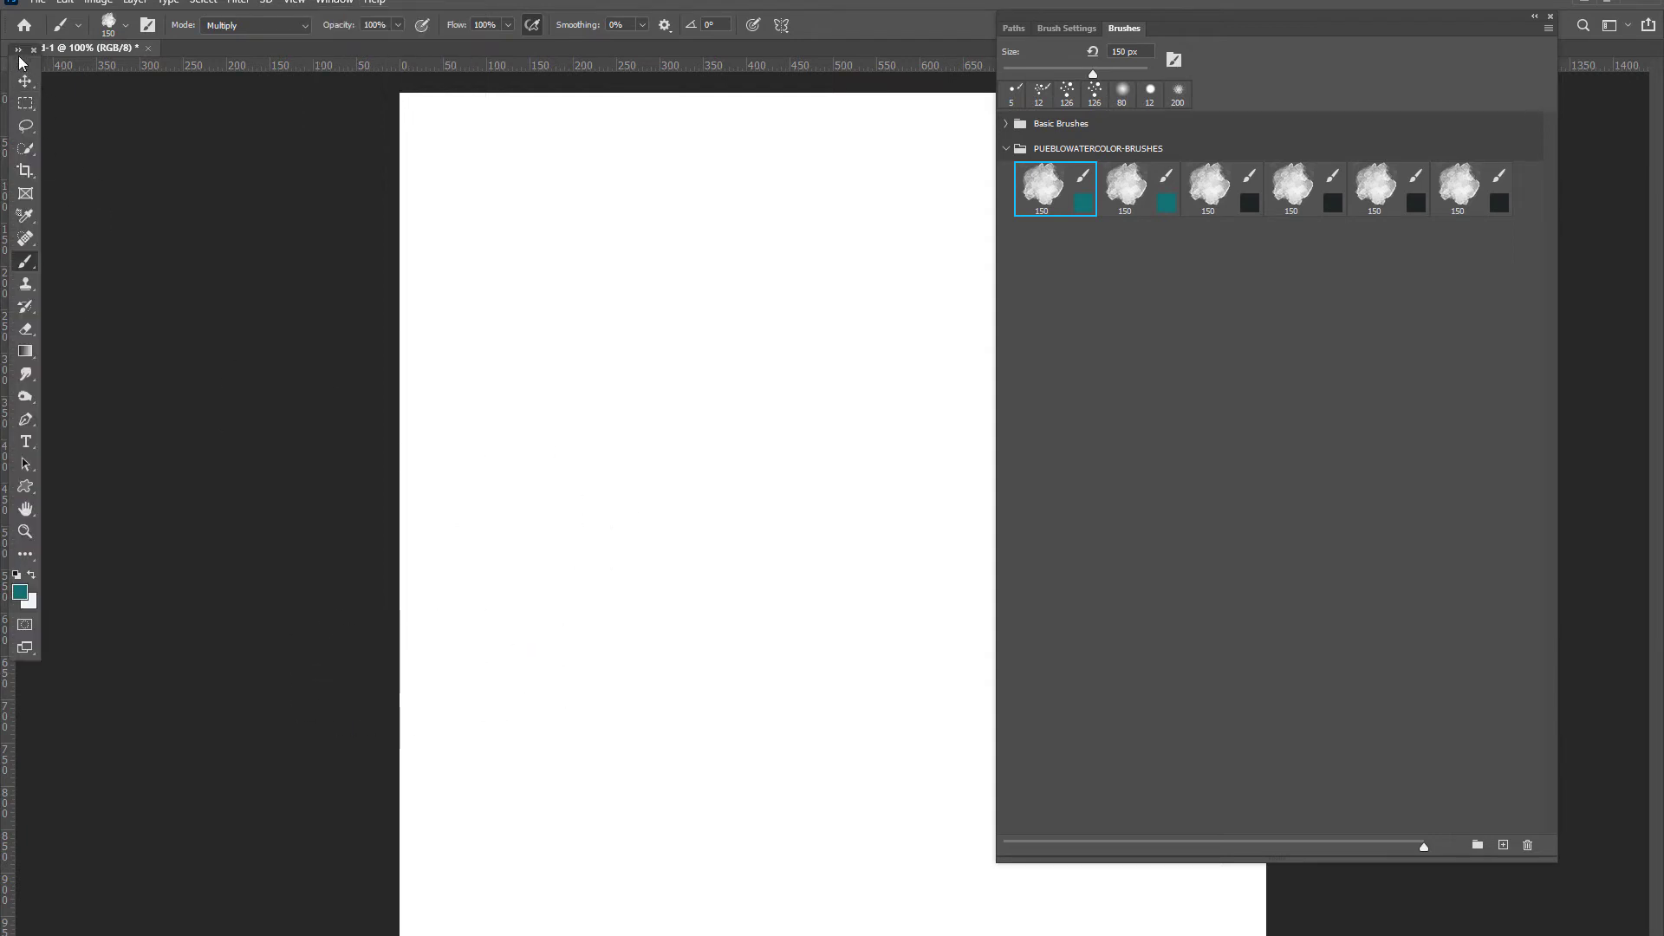
pyautogui.moveTo(20, 61)
pyautogui.mouseDown()
pyautogui.moveTo(338, 164)
pyautogui.moveTo(889, 134)
pyautogui.mouseUp()
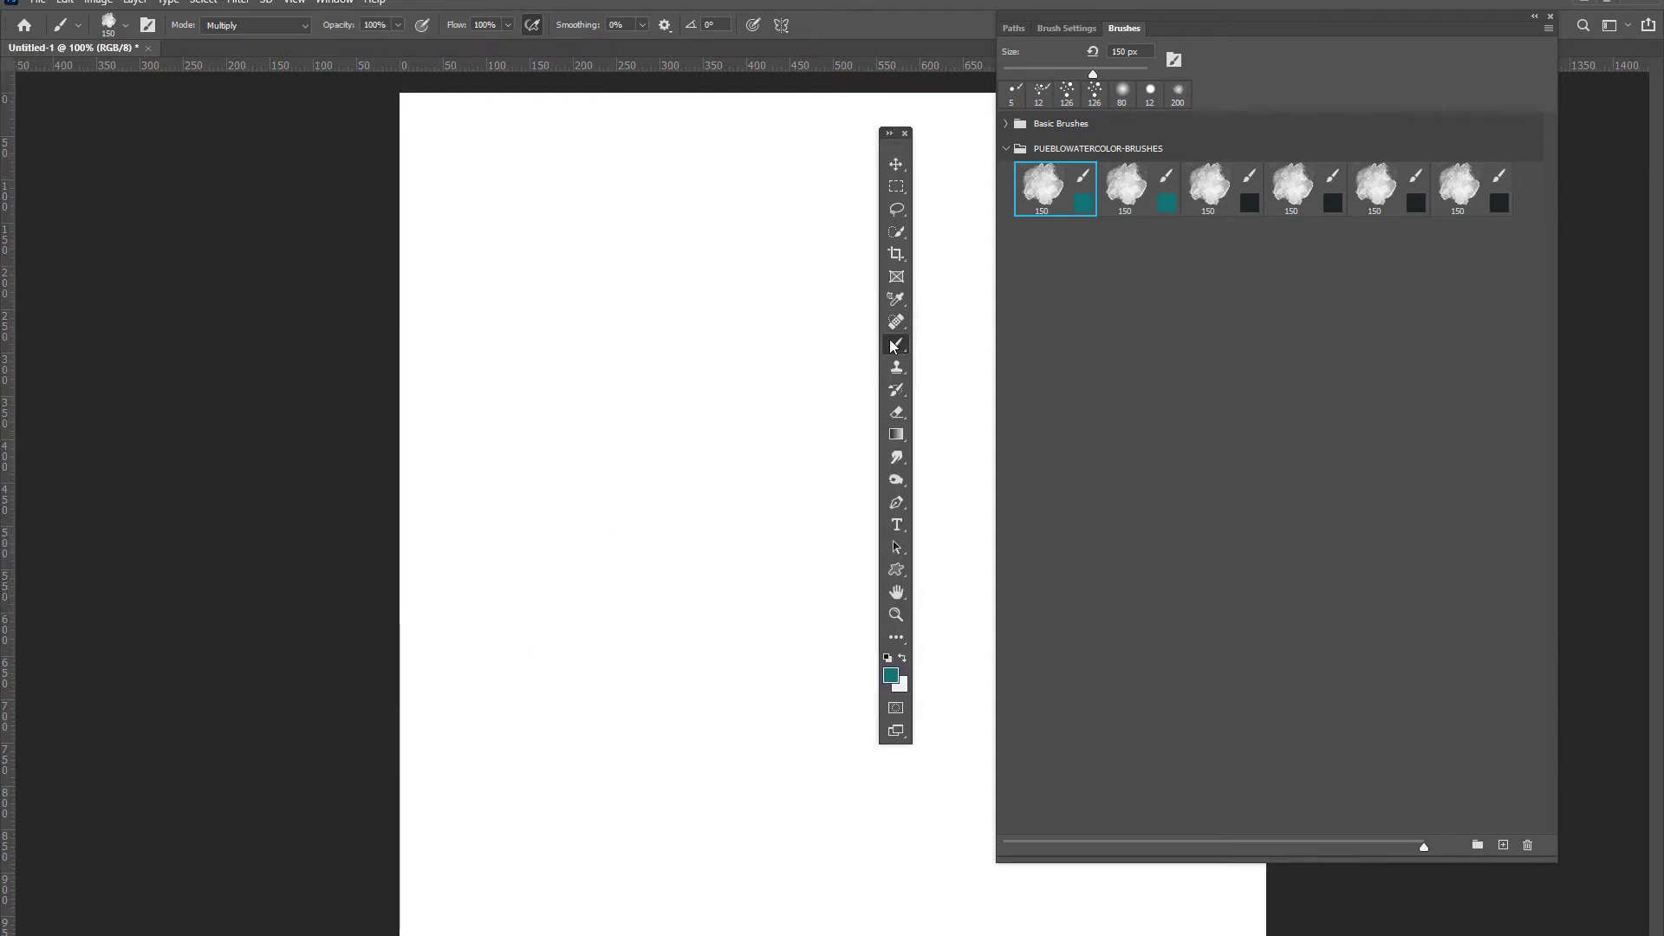
pyautogui.rightClick(893, 347)
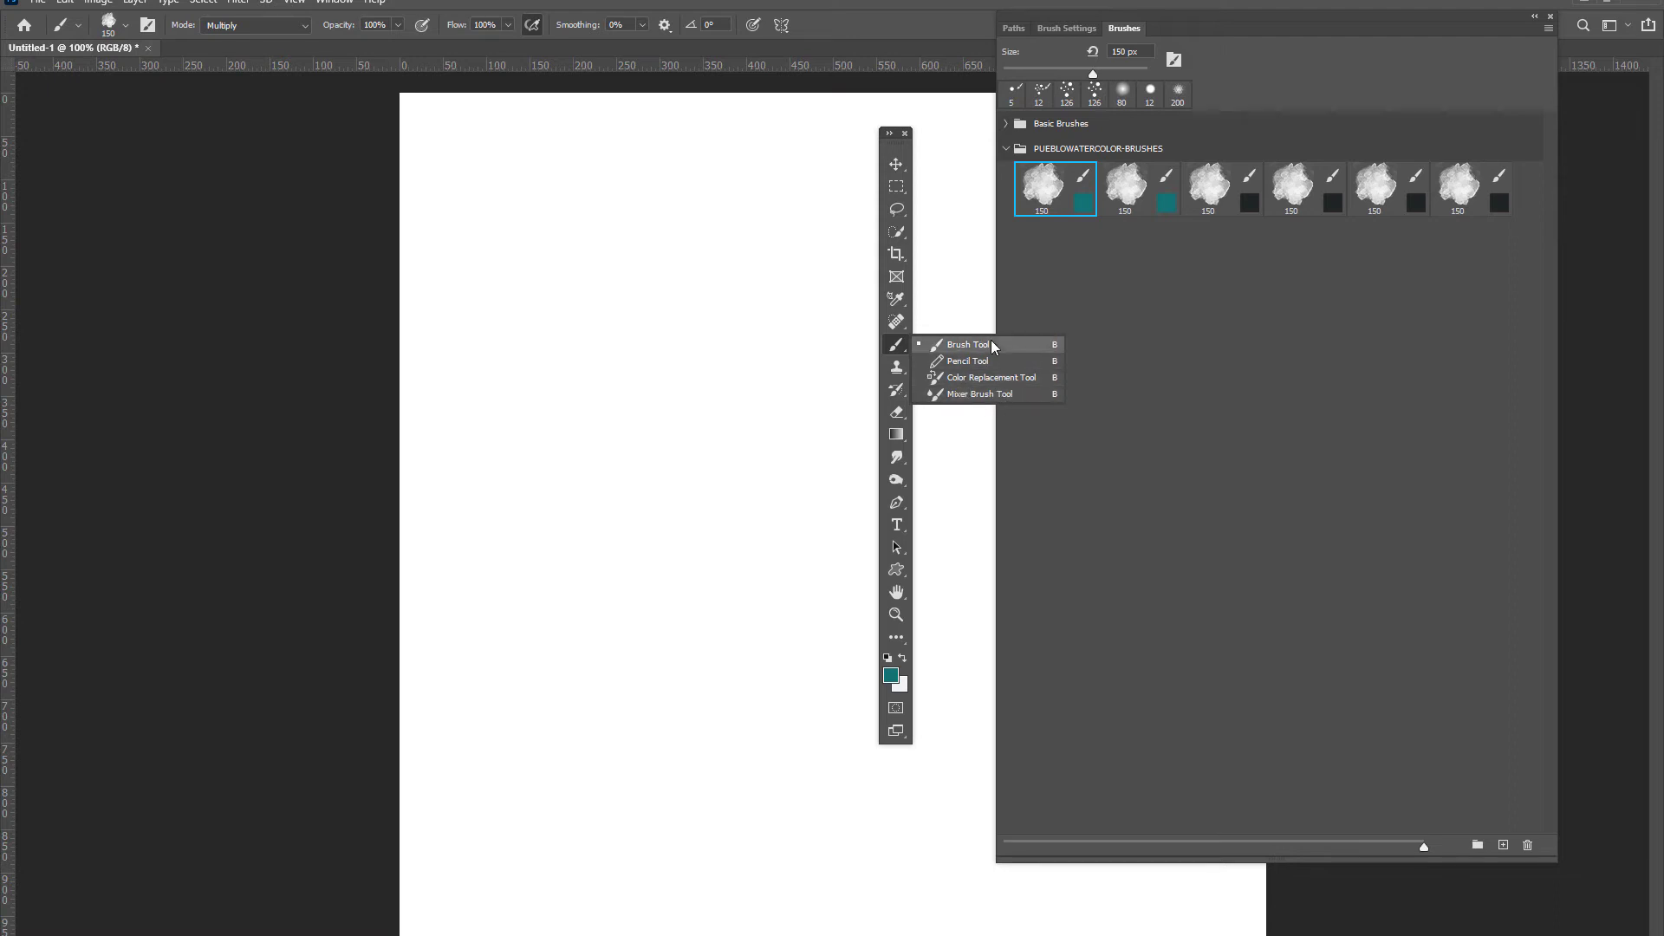
pyautogui.click(990, 341)
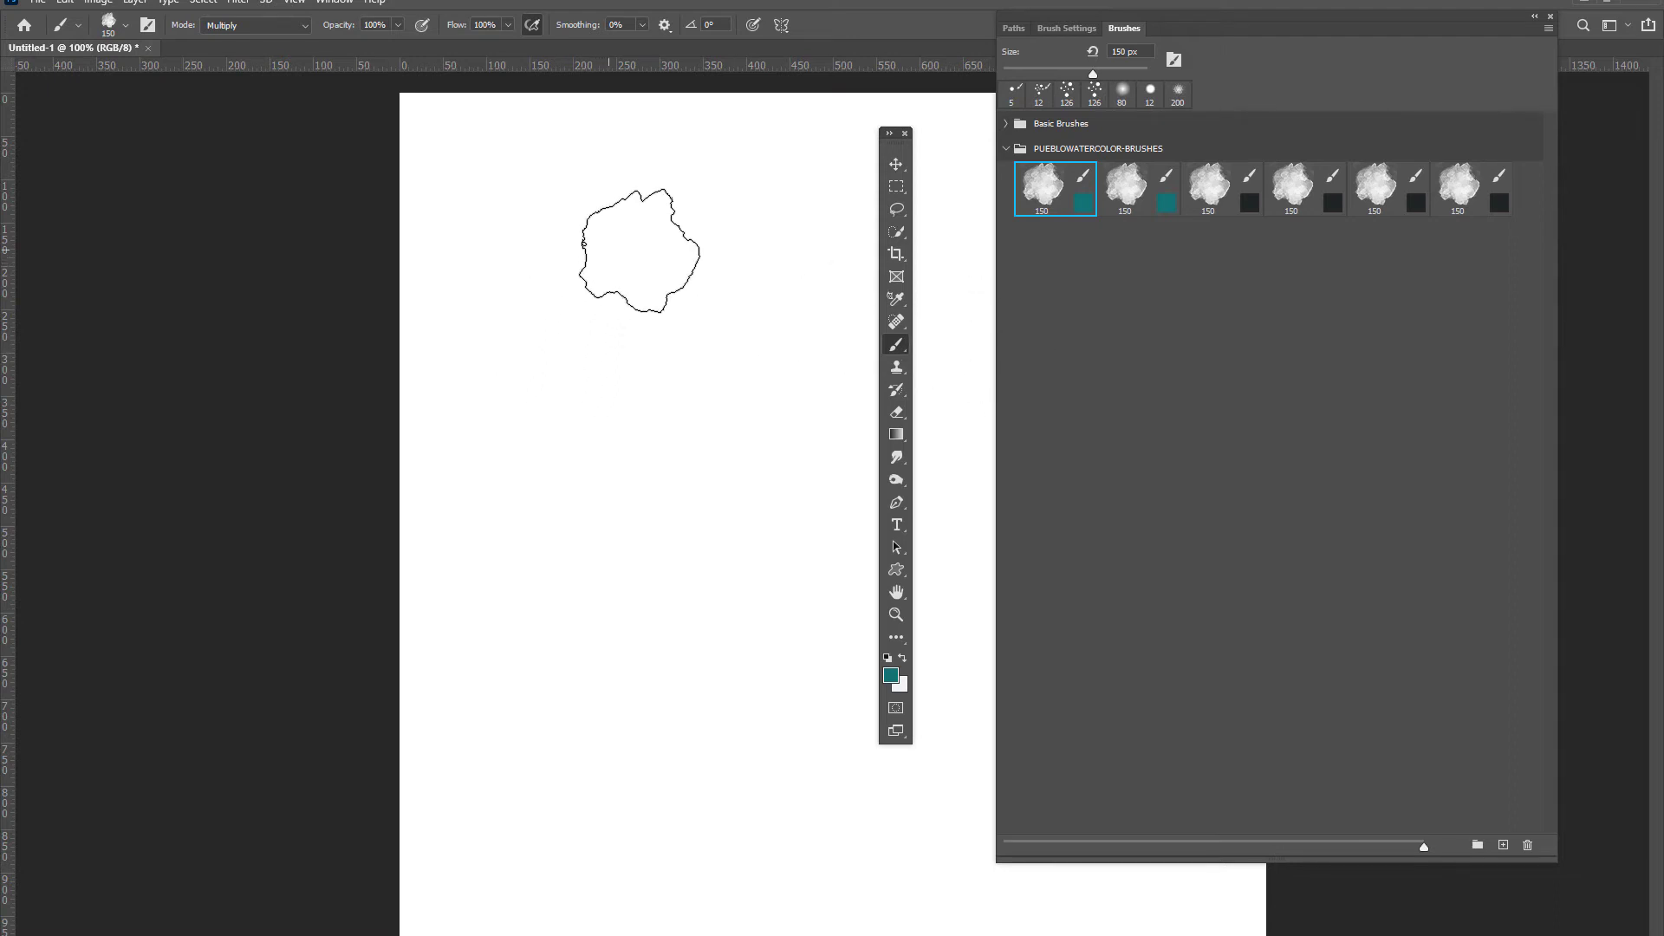
# Set the foreground colour to cyan #30cbcd.
pyautogui.click(892, 676)
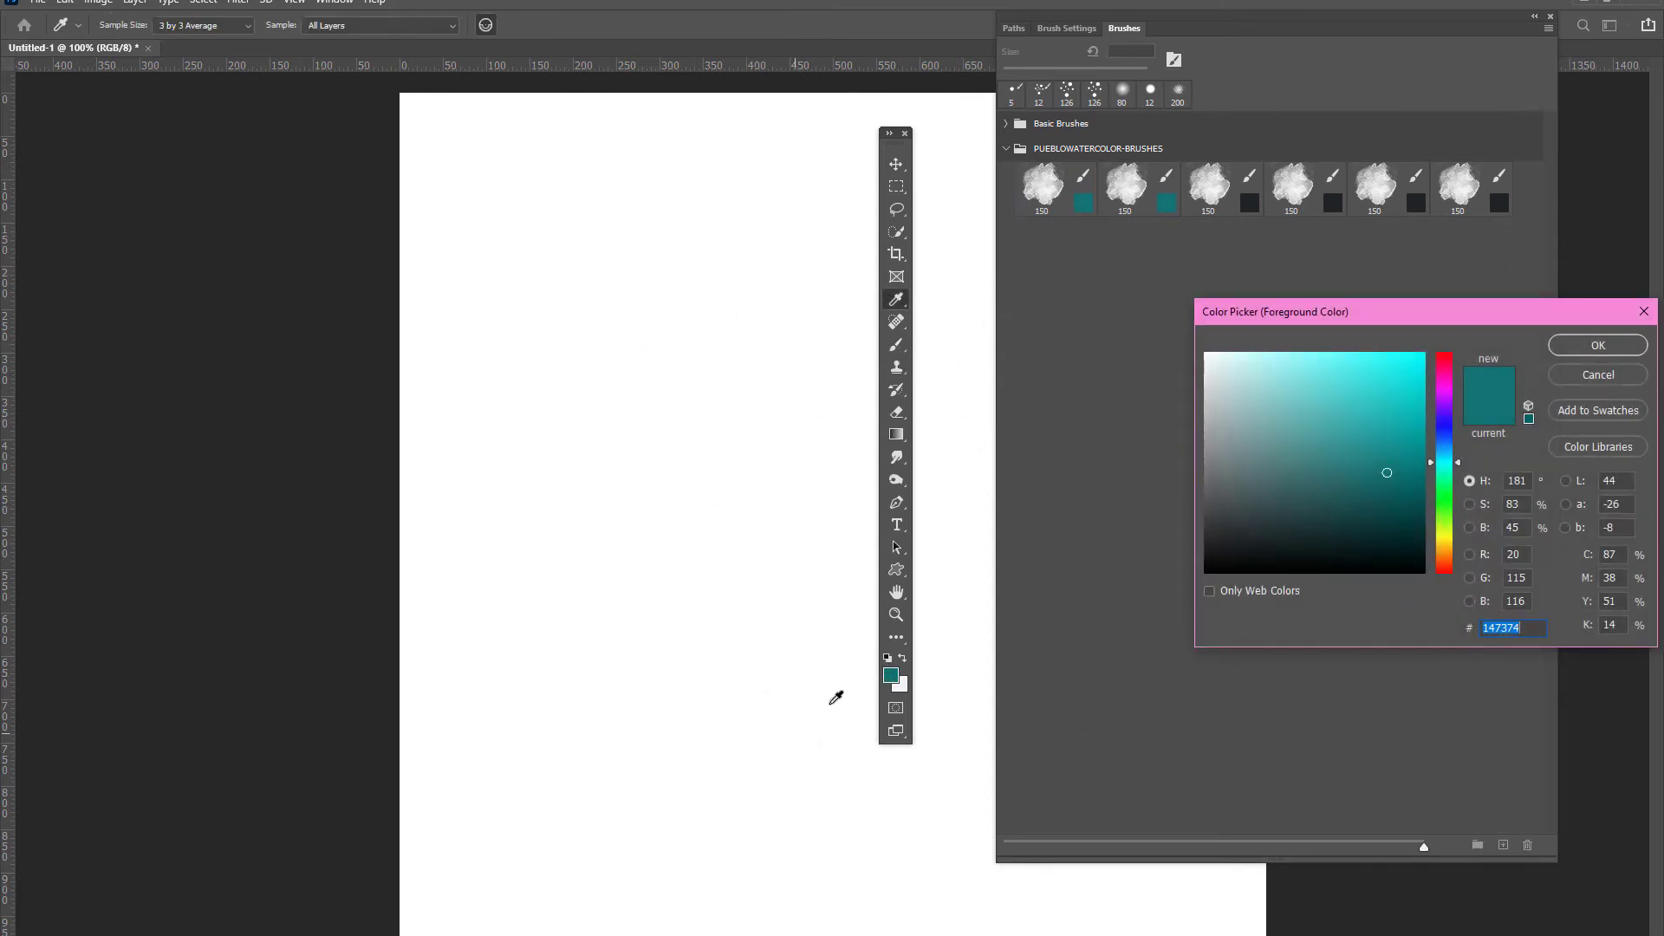
pyautogui.click(1373, 395)
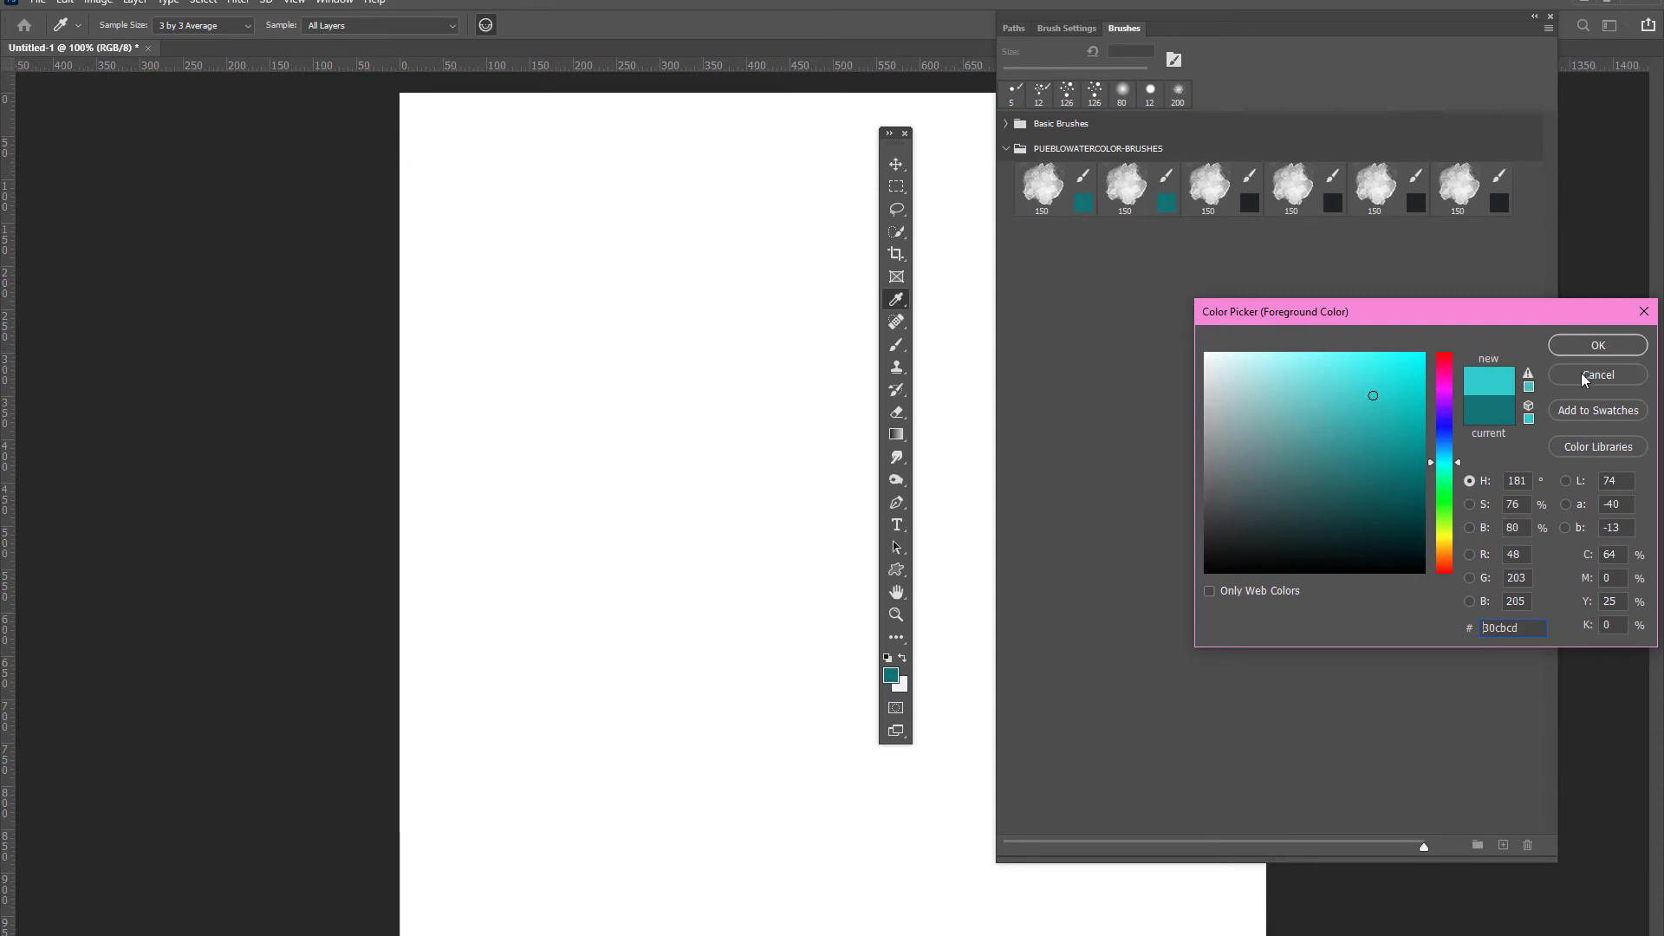
pyautogui.click(1597, 345)
pyautogui.press('b')
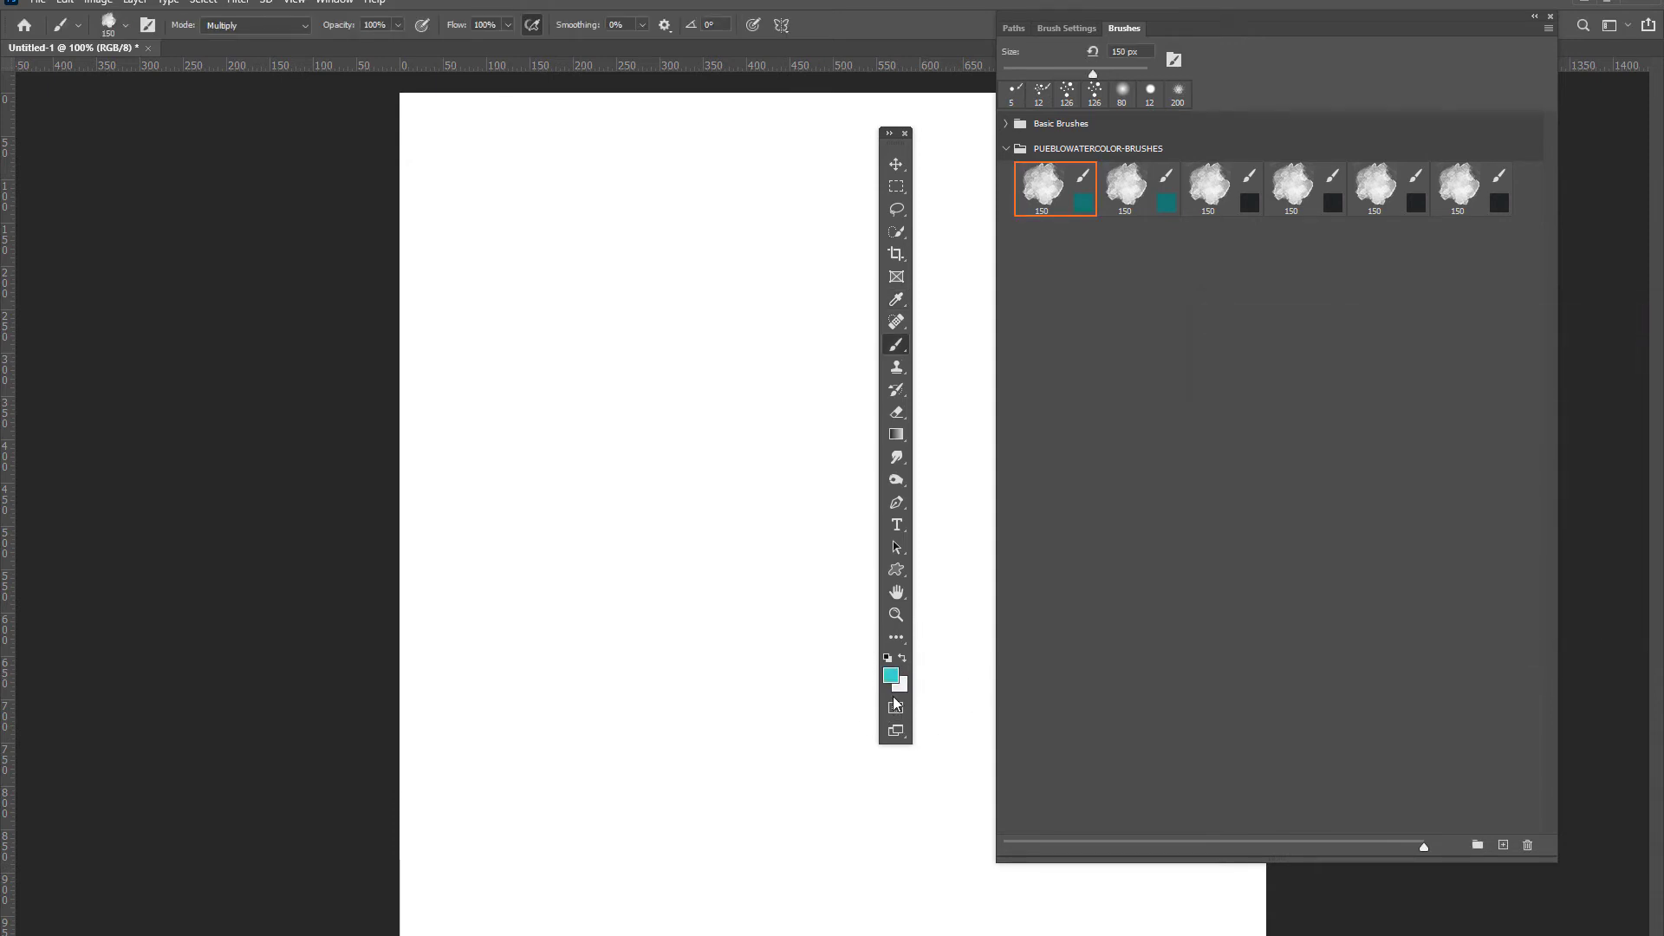
# Paint a curving cyan test stroke and undo it.
pyautogui.click(902, 656)
pyautogui.moveTo(581, 403); pyautogui.dragTo(784, 761)
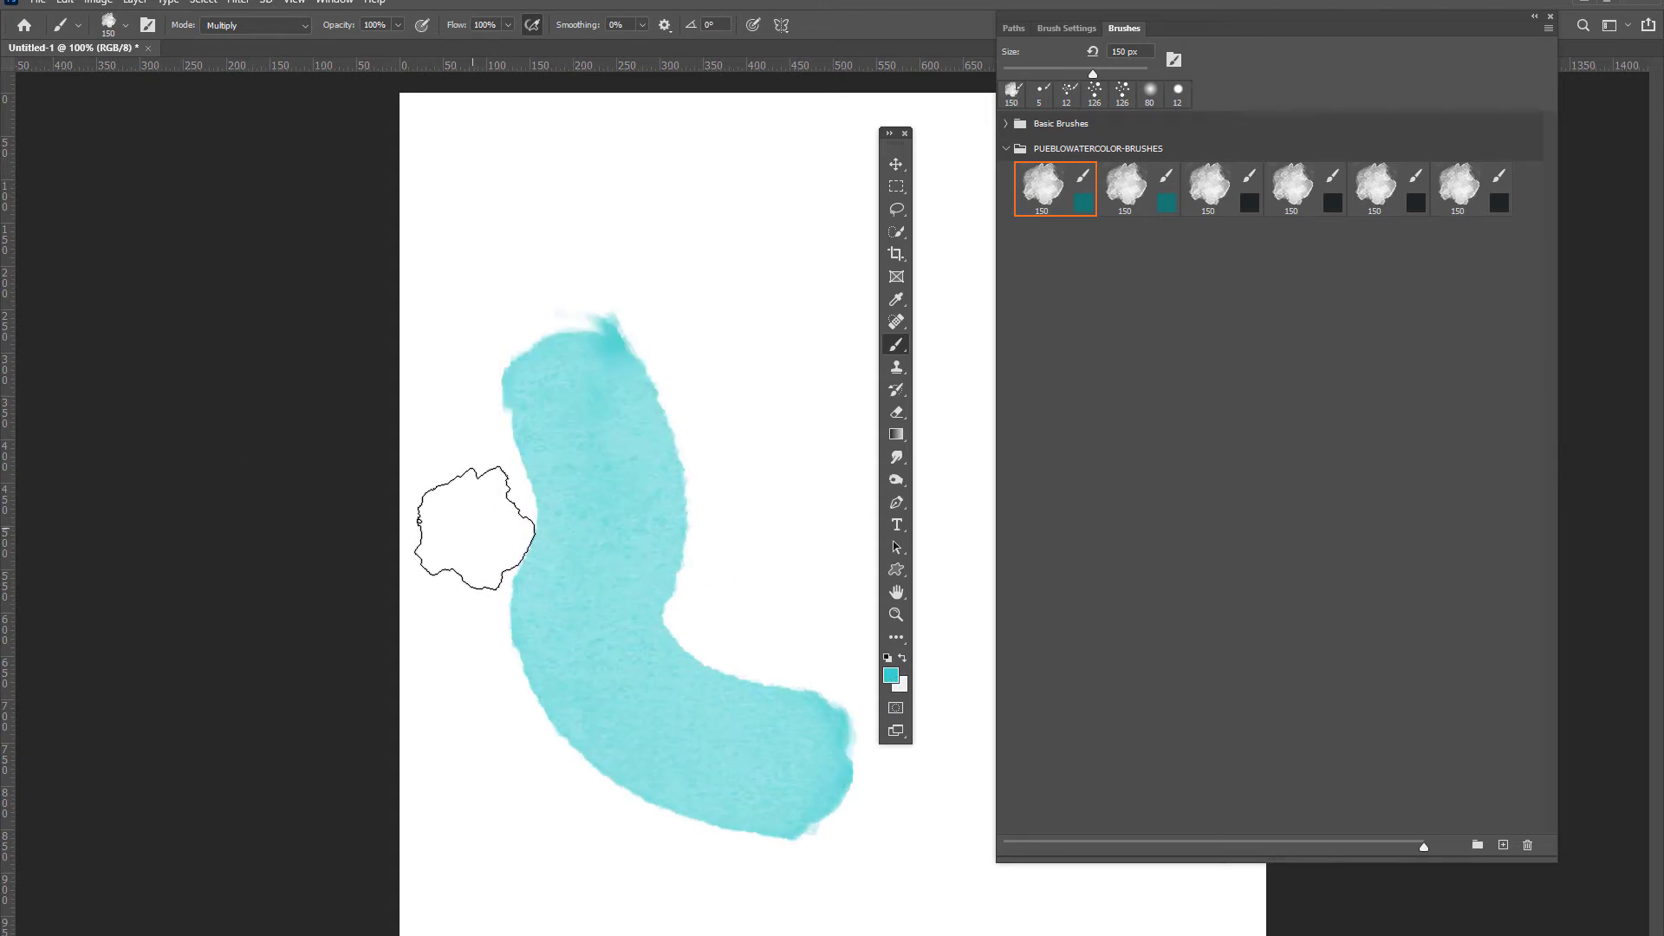
pyautogui.hotkey('ctrl', 'z')
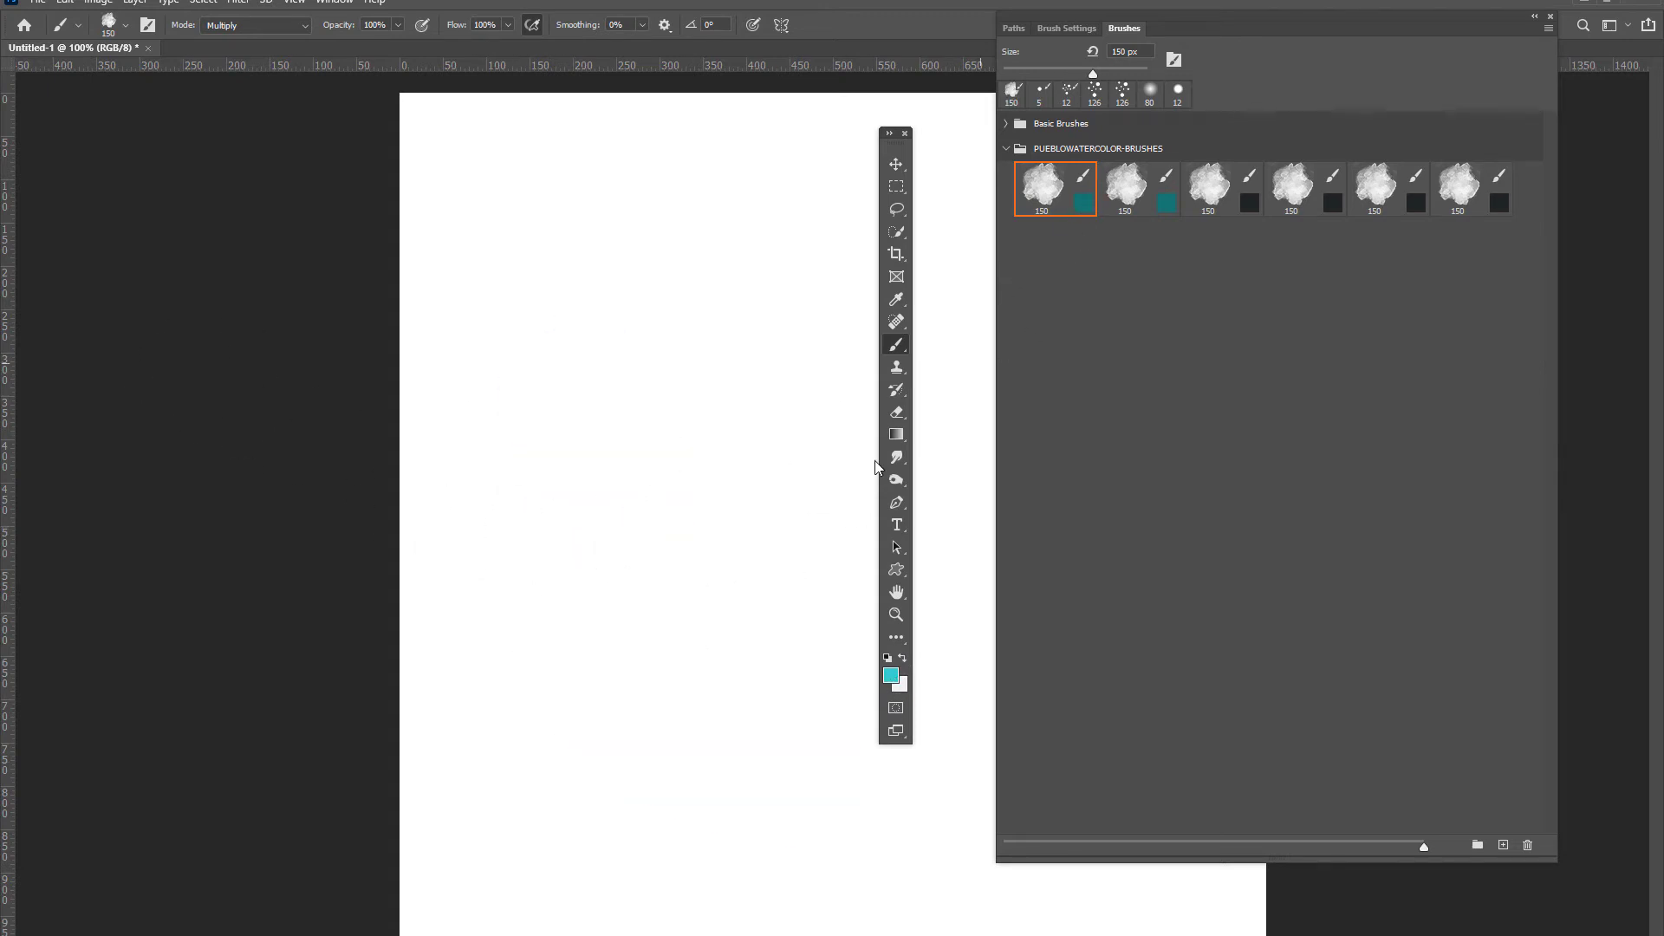
# Set the foreground colour to green #5d7f50.
pyautogui.click(892, 677)
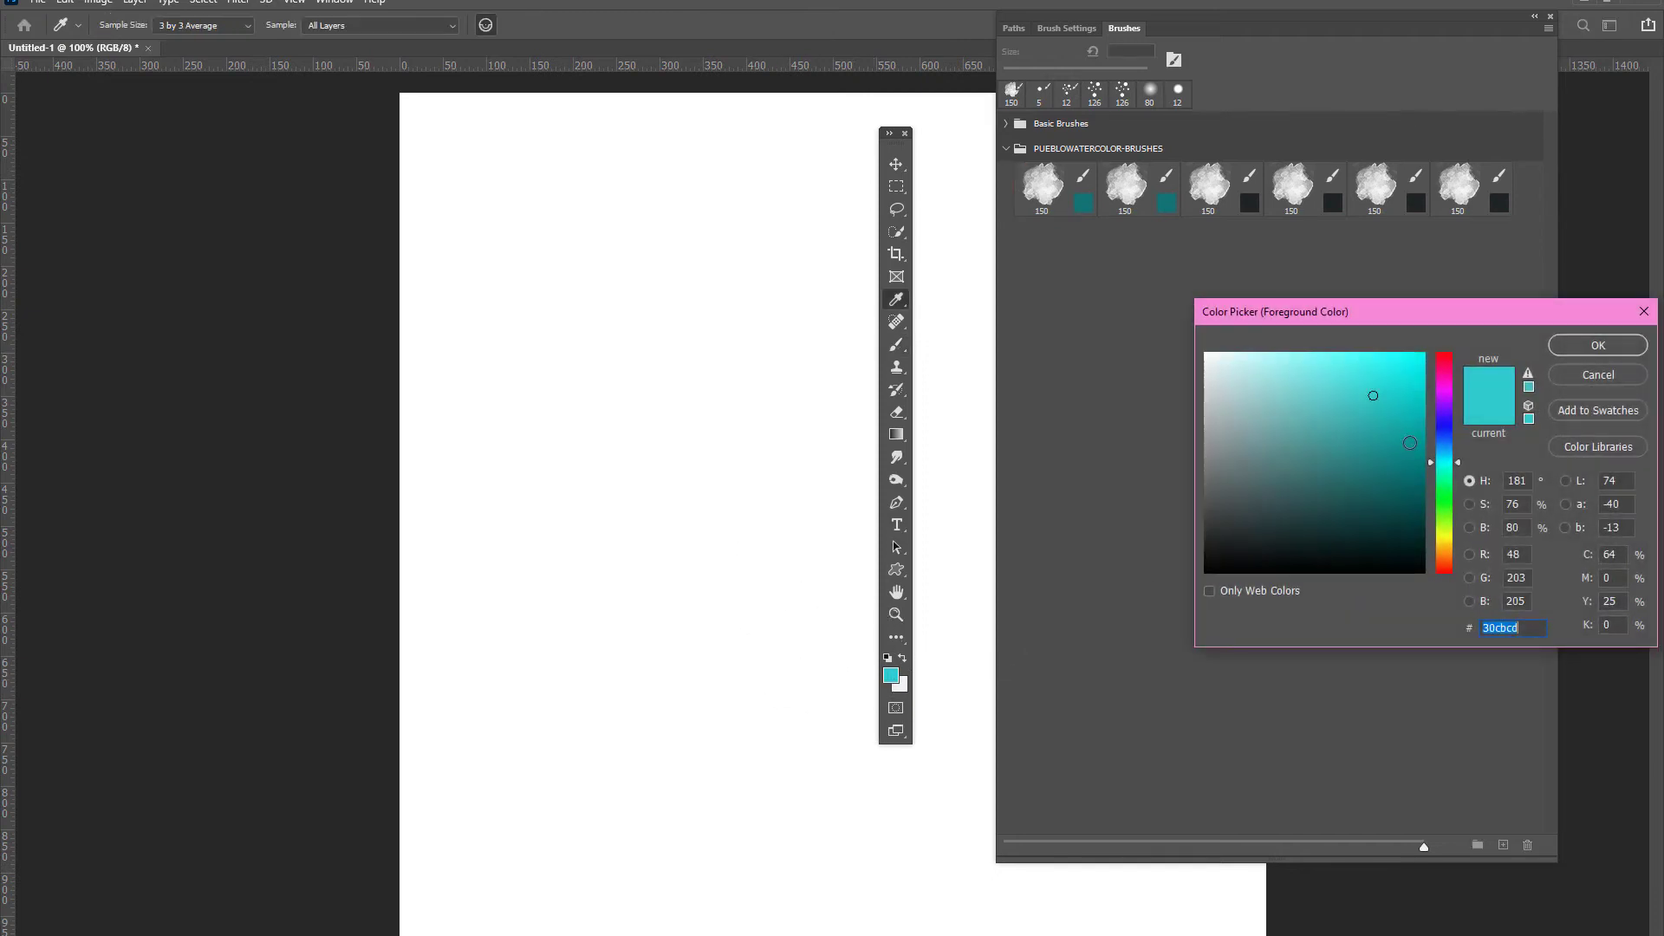
pyautogui.write('5d7f50')
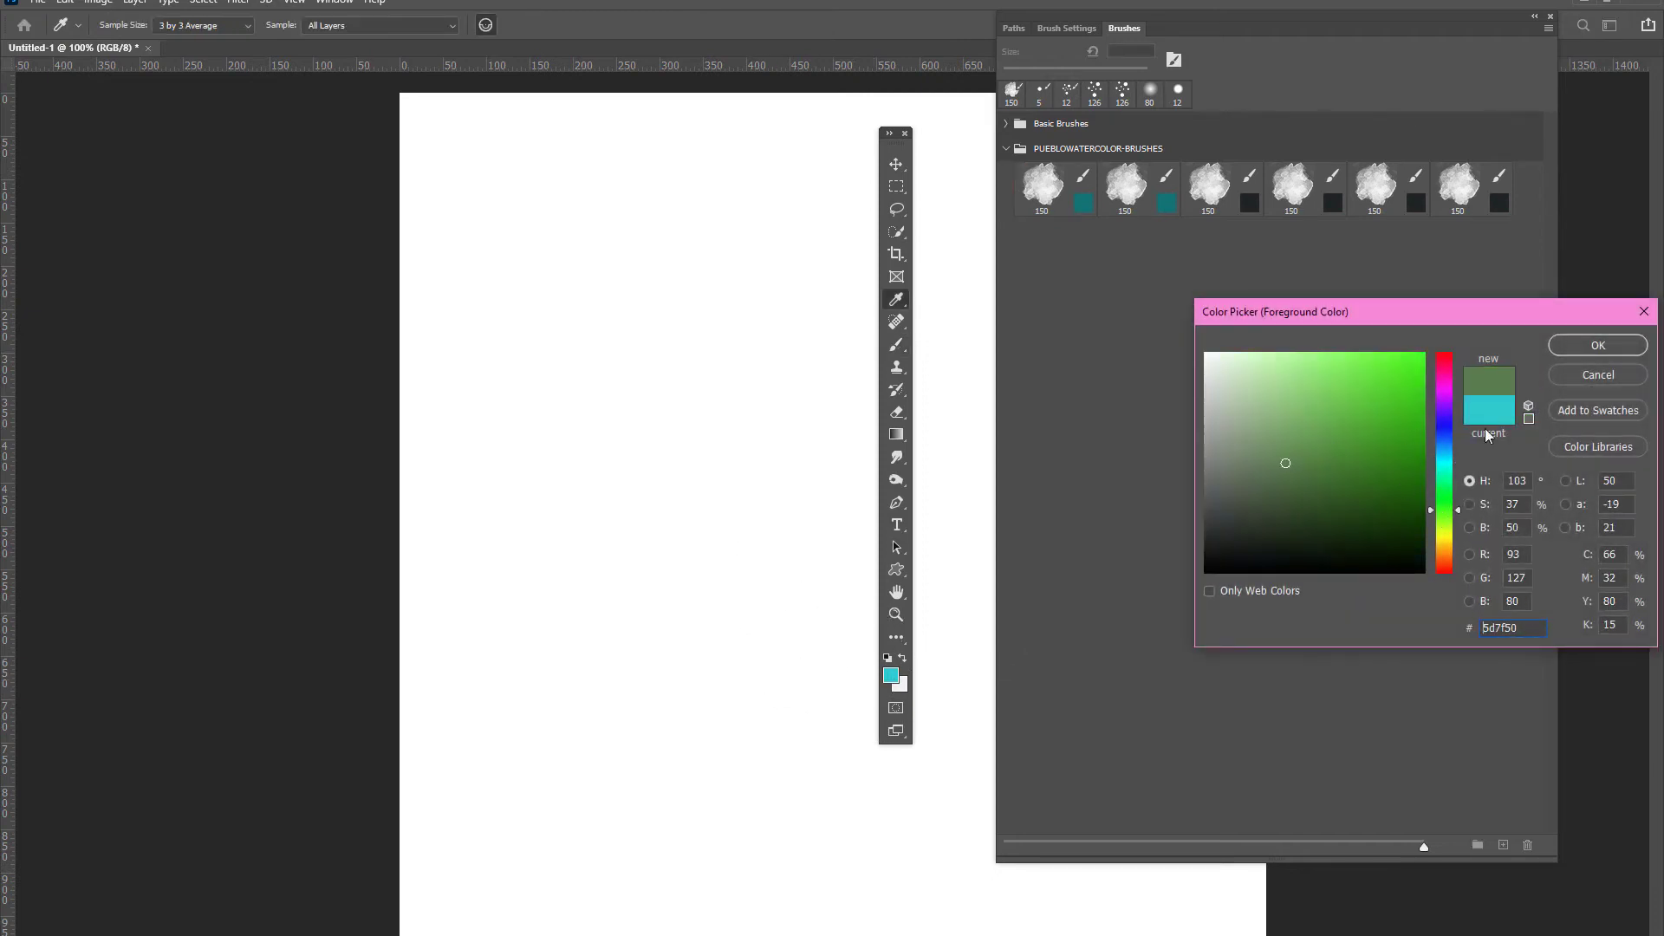
pyautogui.click(1565, 355)
pyautogui.press('b')
# Paint three green watercolor test strokes, undoing each one to leave the canvas blank.
pyautogui.moveTo(688, 243)
pyautogui.mouseDown()
pyautogui.moveTo(612, 408)
pyautogui.moveTo(657, 545)
pyautogui.moveTo(488, 704)
pyautogui.moveTo(493, 746)
pyautogui.mouseUp()
pyautogui.moveTo(706, 814); pyautogui.dragTo(817, 780)
pyautogui.hotkey('ctrl', 'z')
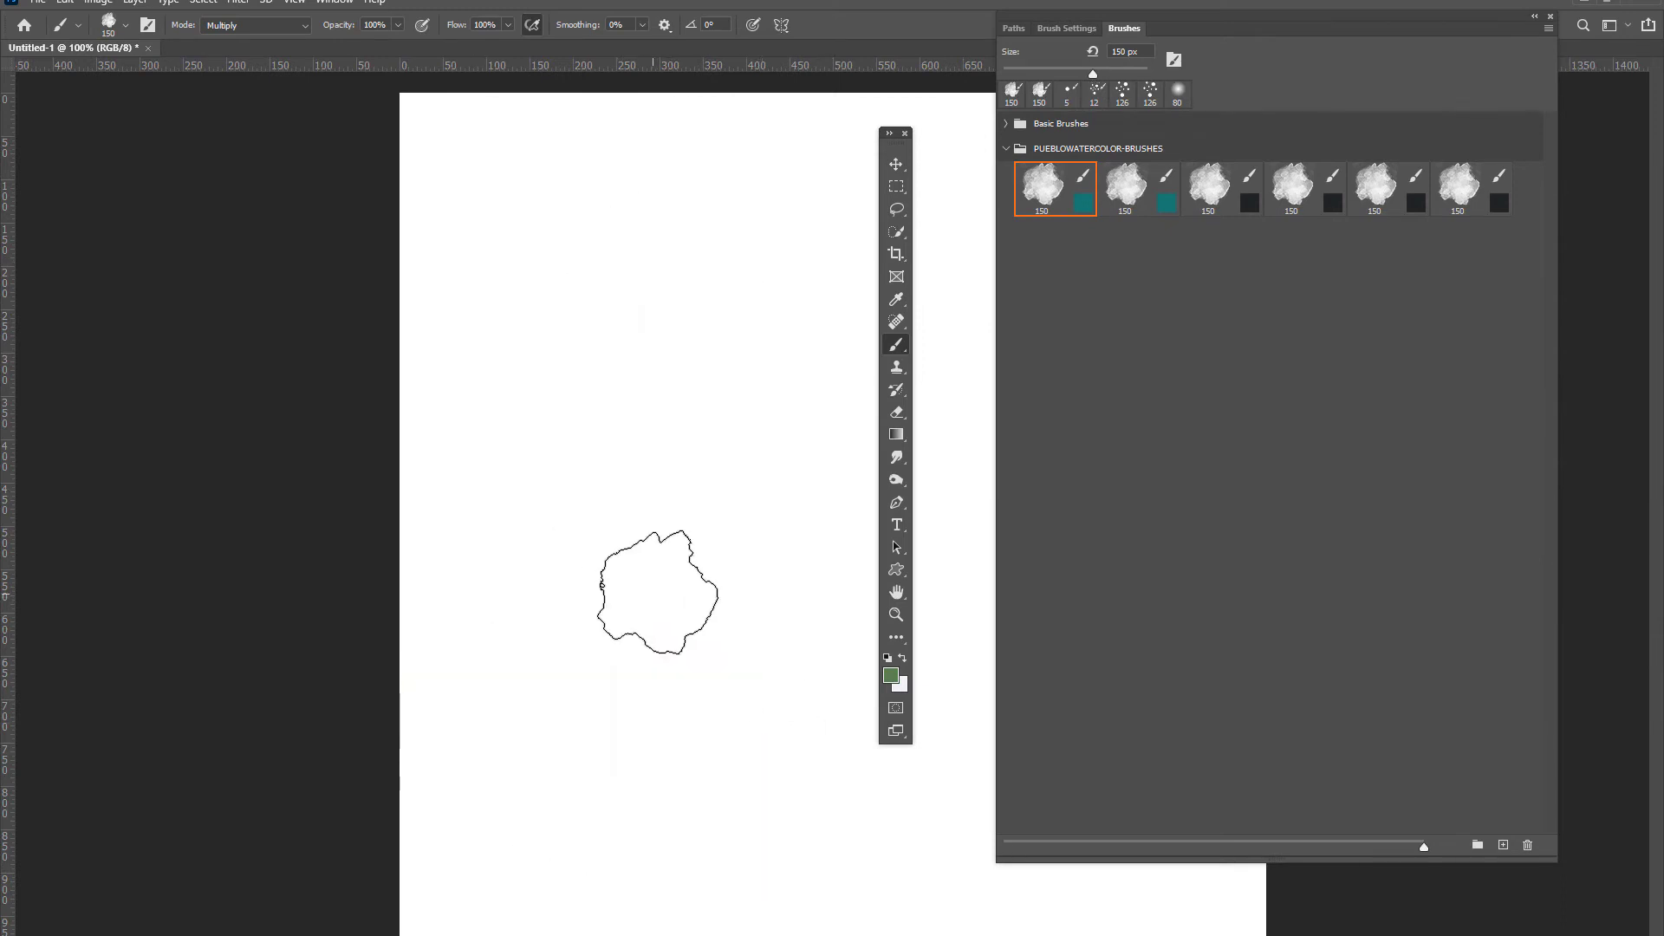
pyautogui.moveTo(810, 171)
pyautogui.mouseDown()
pyautogui.moveTo(653, 340)
pyautogui.moveTo(725, 494)
pyautogui.moveTo(612, 587)
pyautogui.moveTo(622, 669)
pyautogui.moveTo(806, 732)
pyautogui.mouseUp()
pyautogui.hotkey('ctrl', 'z')
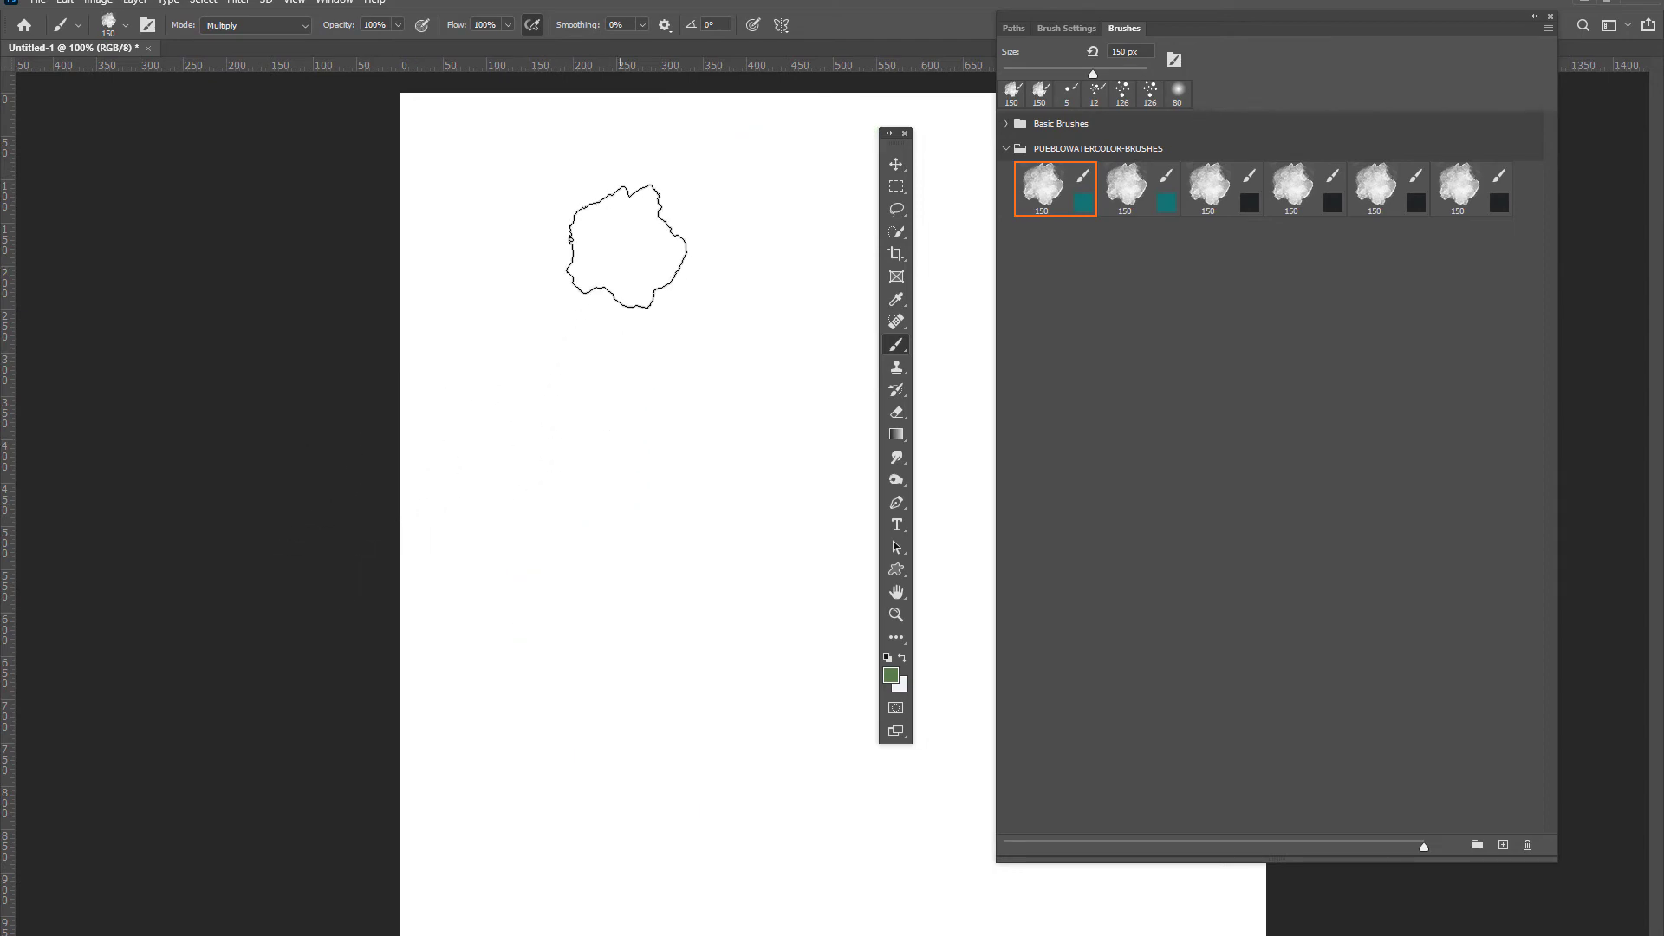
pyautogui.moveTo(620, 249)
pyautogui.mouseDown()
pyautogui.moveTo(594, 330)
pyautogui.moveTo(576, 606)
pyautogui.mouseUp()
pyautogui.hotkey('ctrl', 'z')
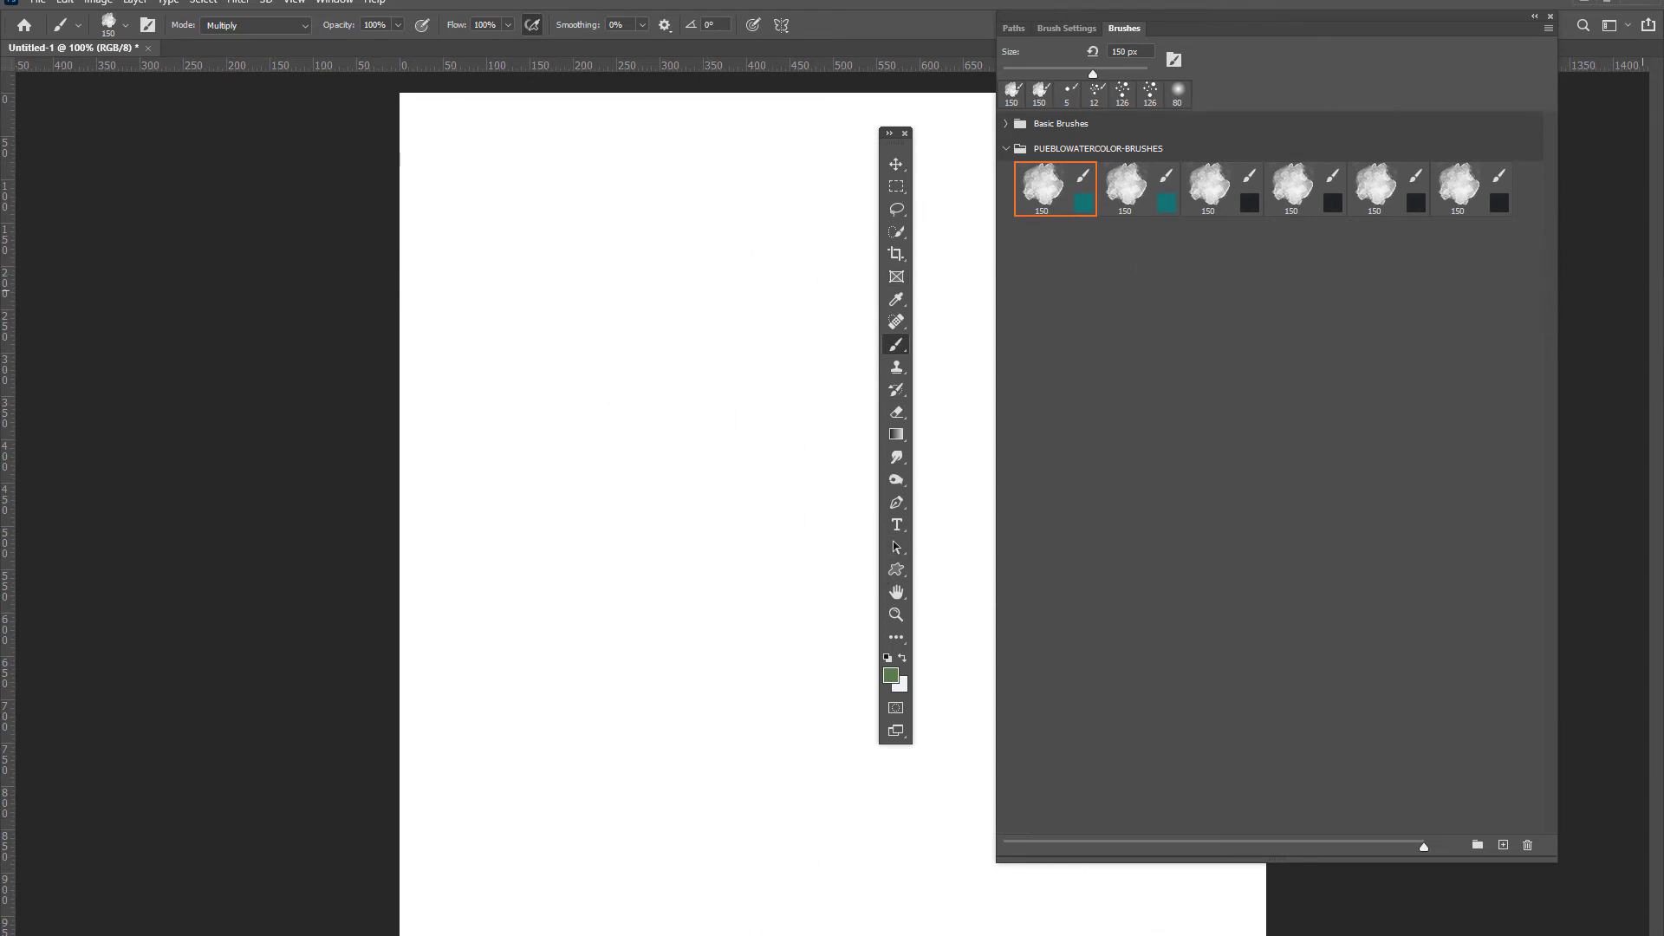
pyautogui.click(334, 3)
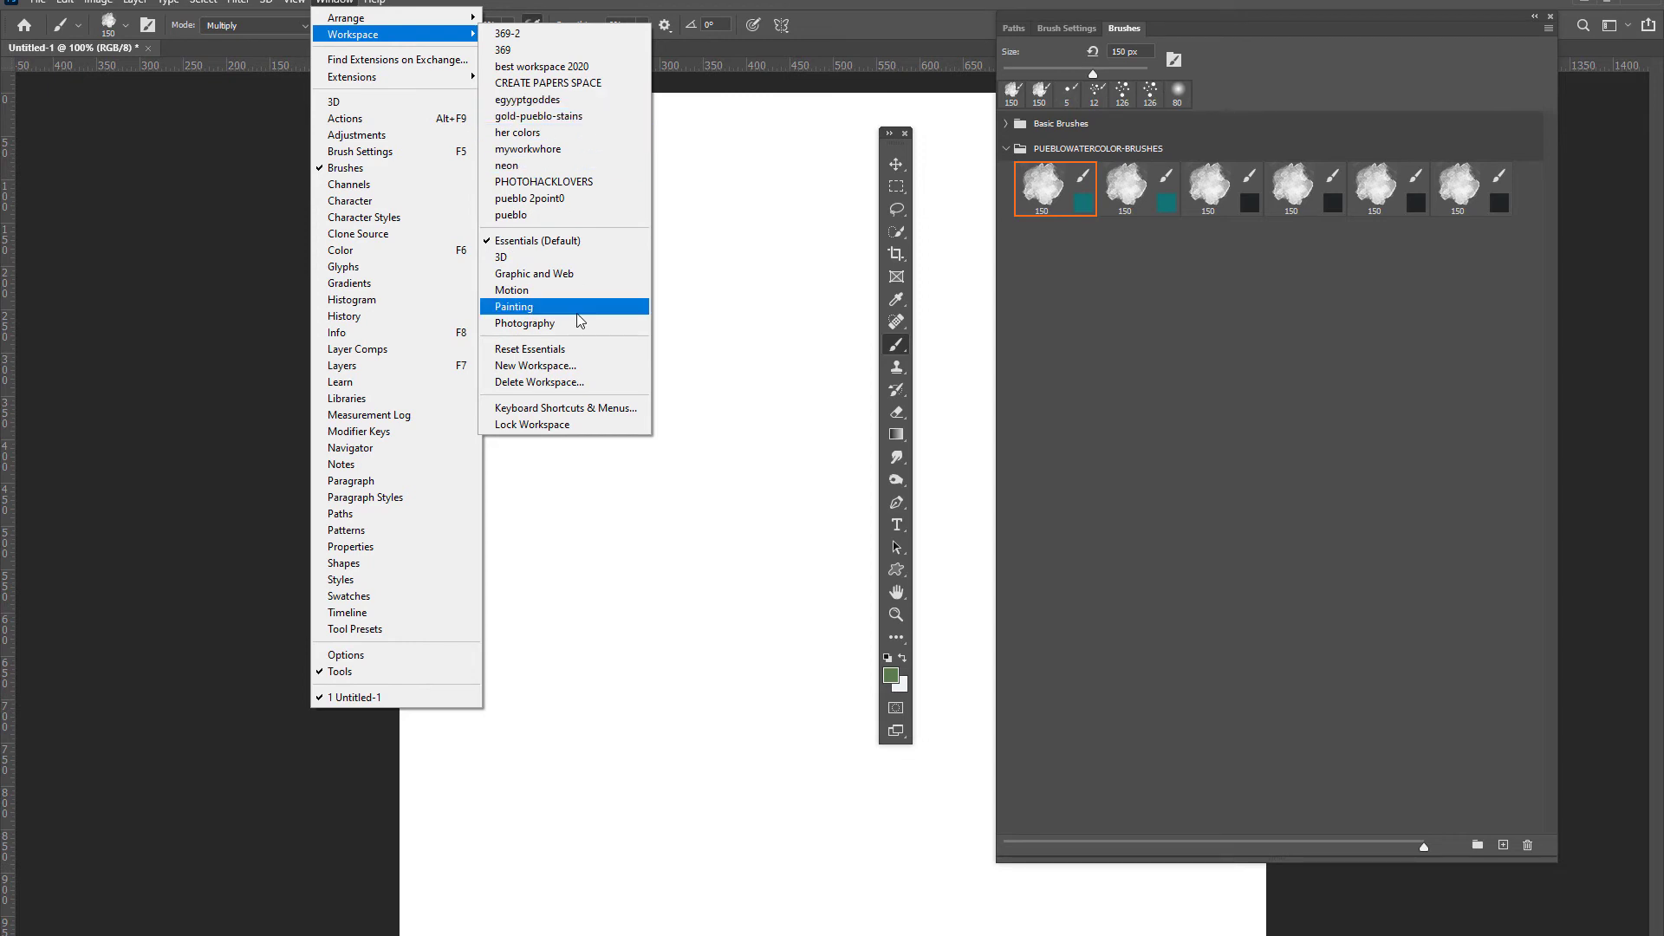
pyautogui.click(543, 368)
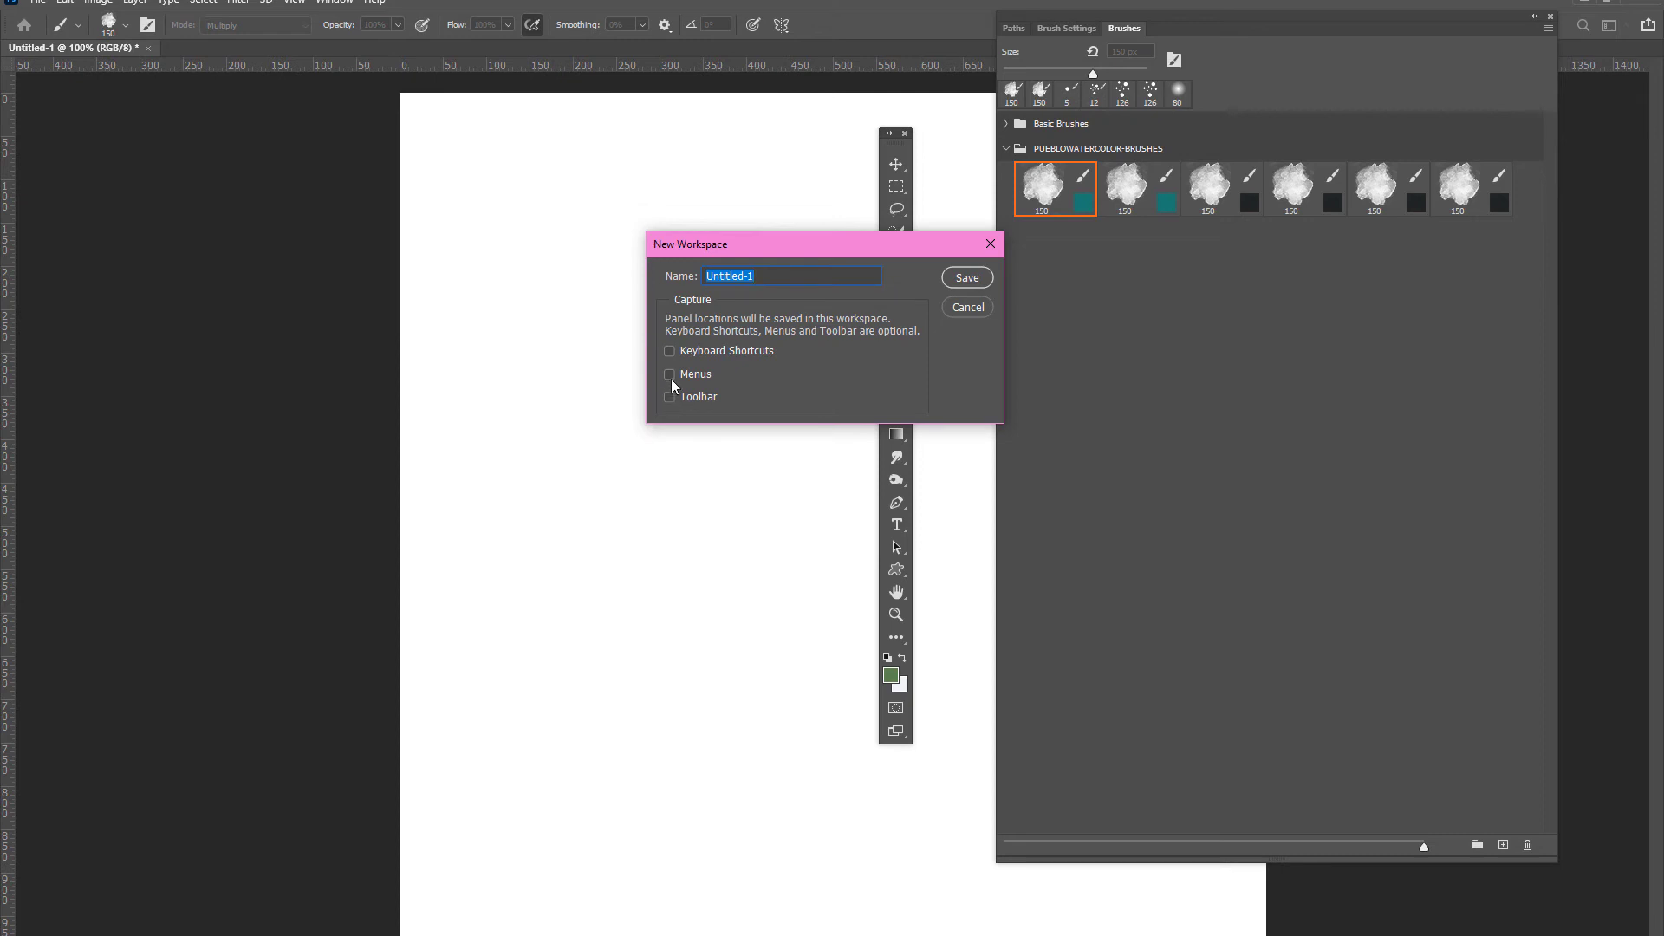
pyautogui.click(668, 350)
pyautogui.click(669, 374)
pyautogui.click(669, 397)
pyautogui.doubleClick(759, 276)
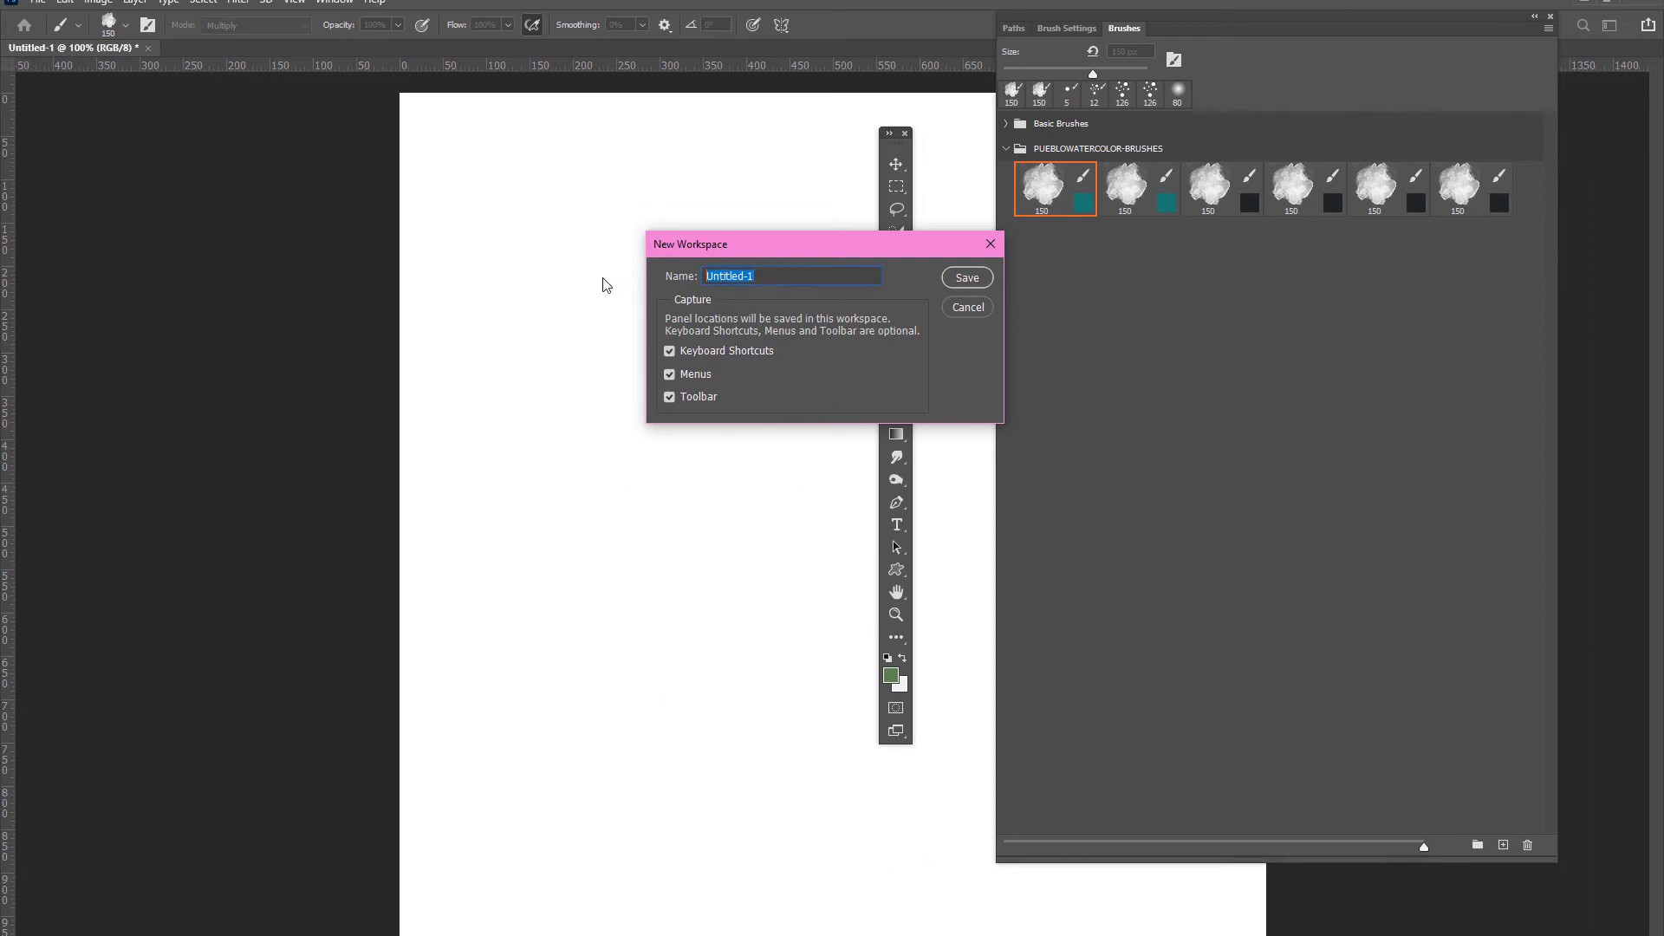
pyautogui.click(969, 308)
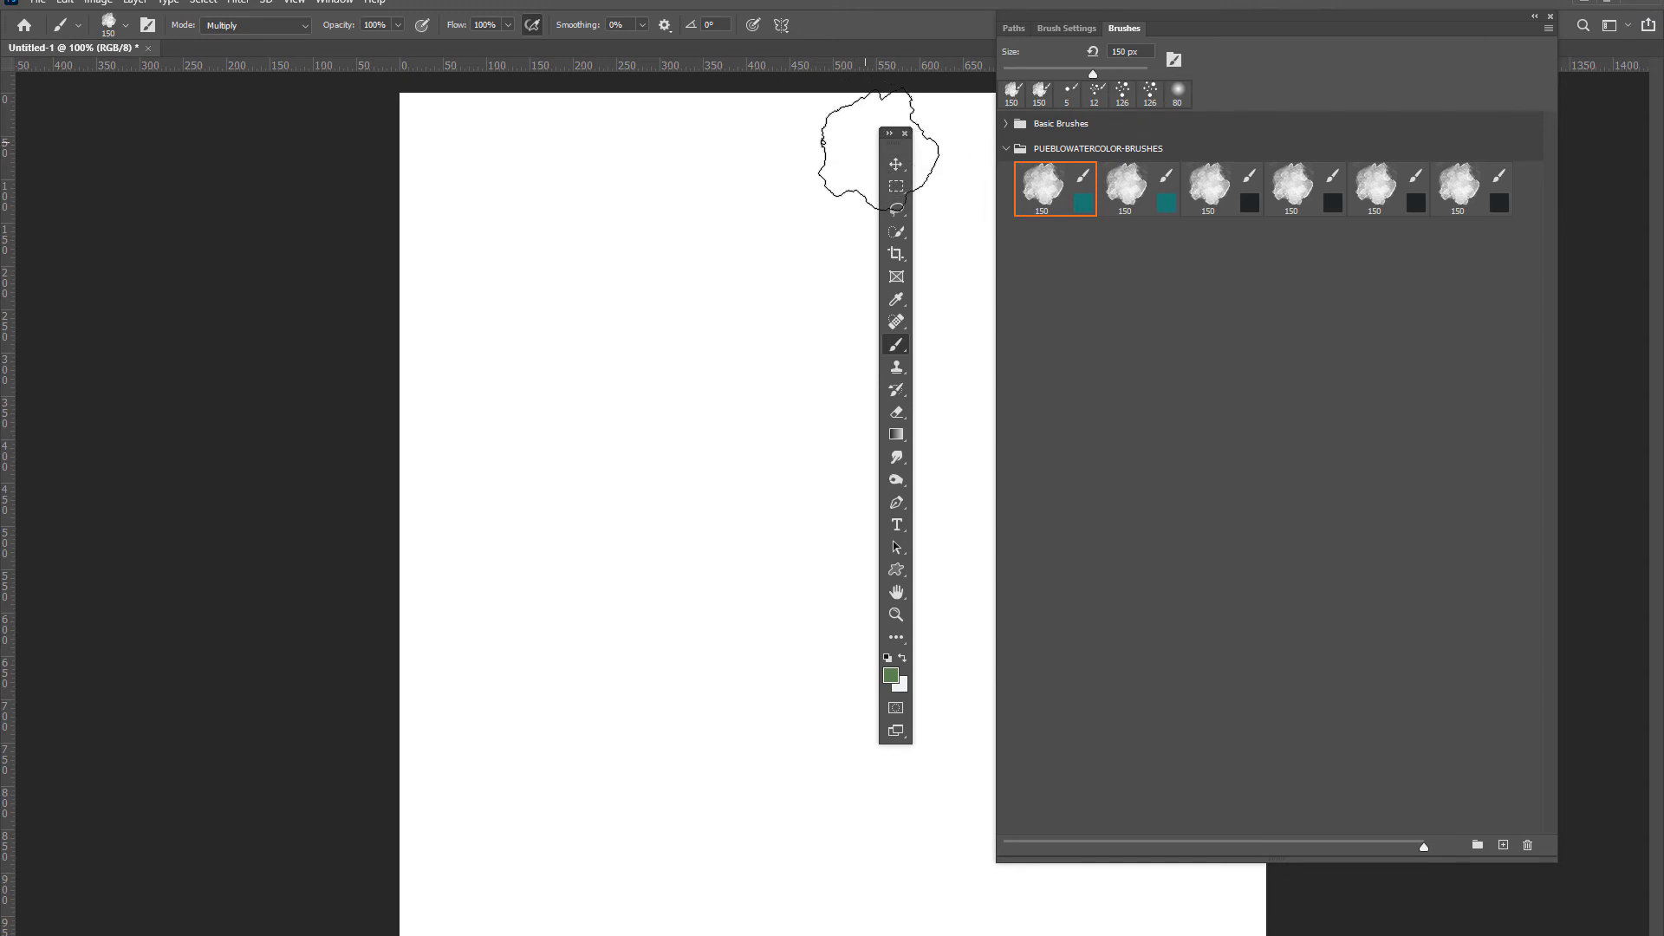
# Switch from the Brush tool to the Move tool in the toolbar.
pyautogui.click(897, 172)
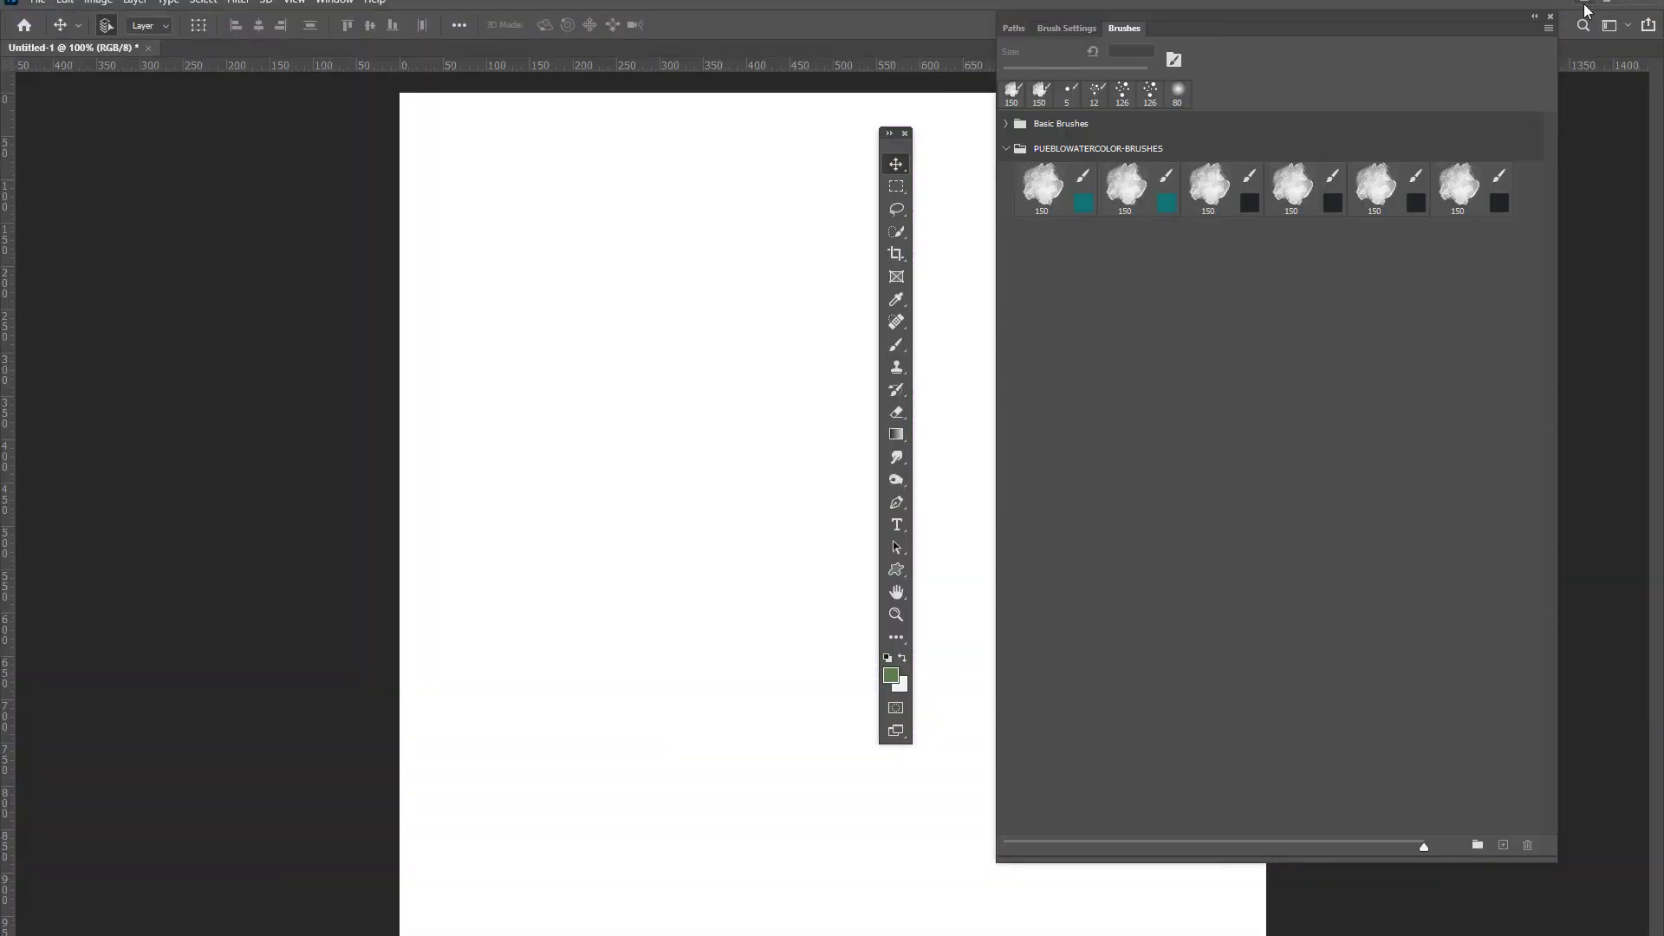
# Minimize Photoshop and browse to C:\Program Files\Adobe\Adobe Photoshop 2020\Presets\Brushes.
pyautogui.click(1587, 9)
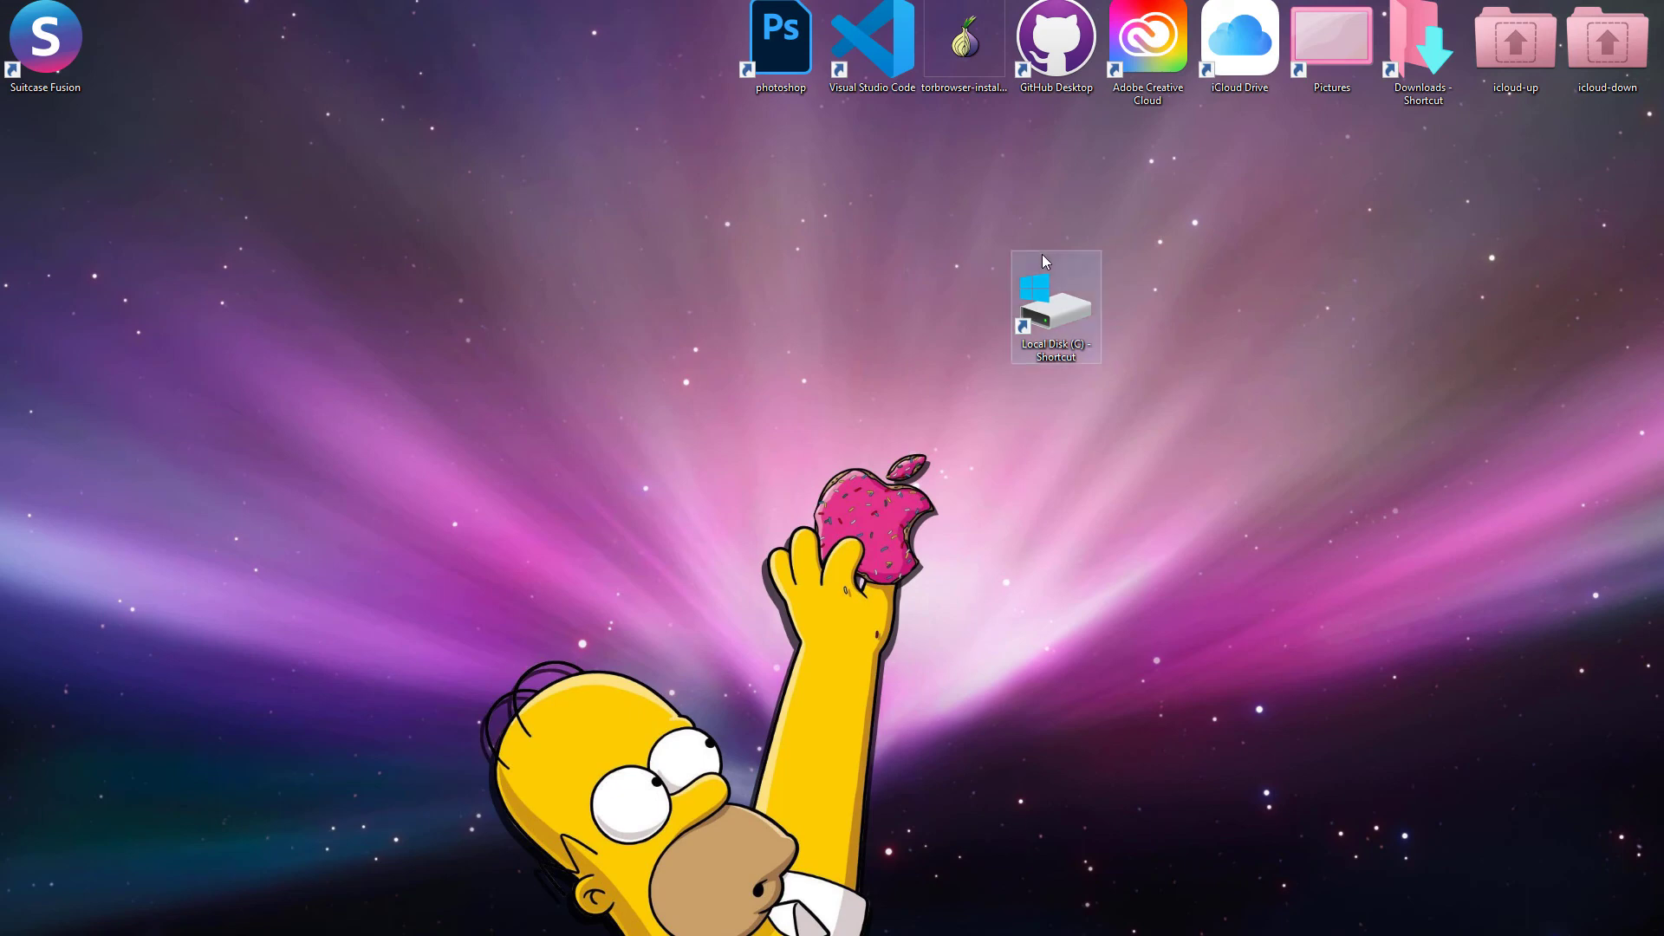
pyautogui.doubleClick(1073, 324)
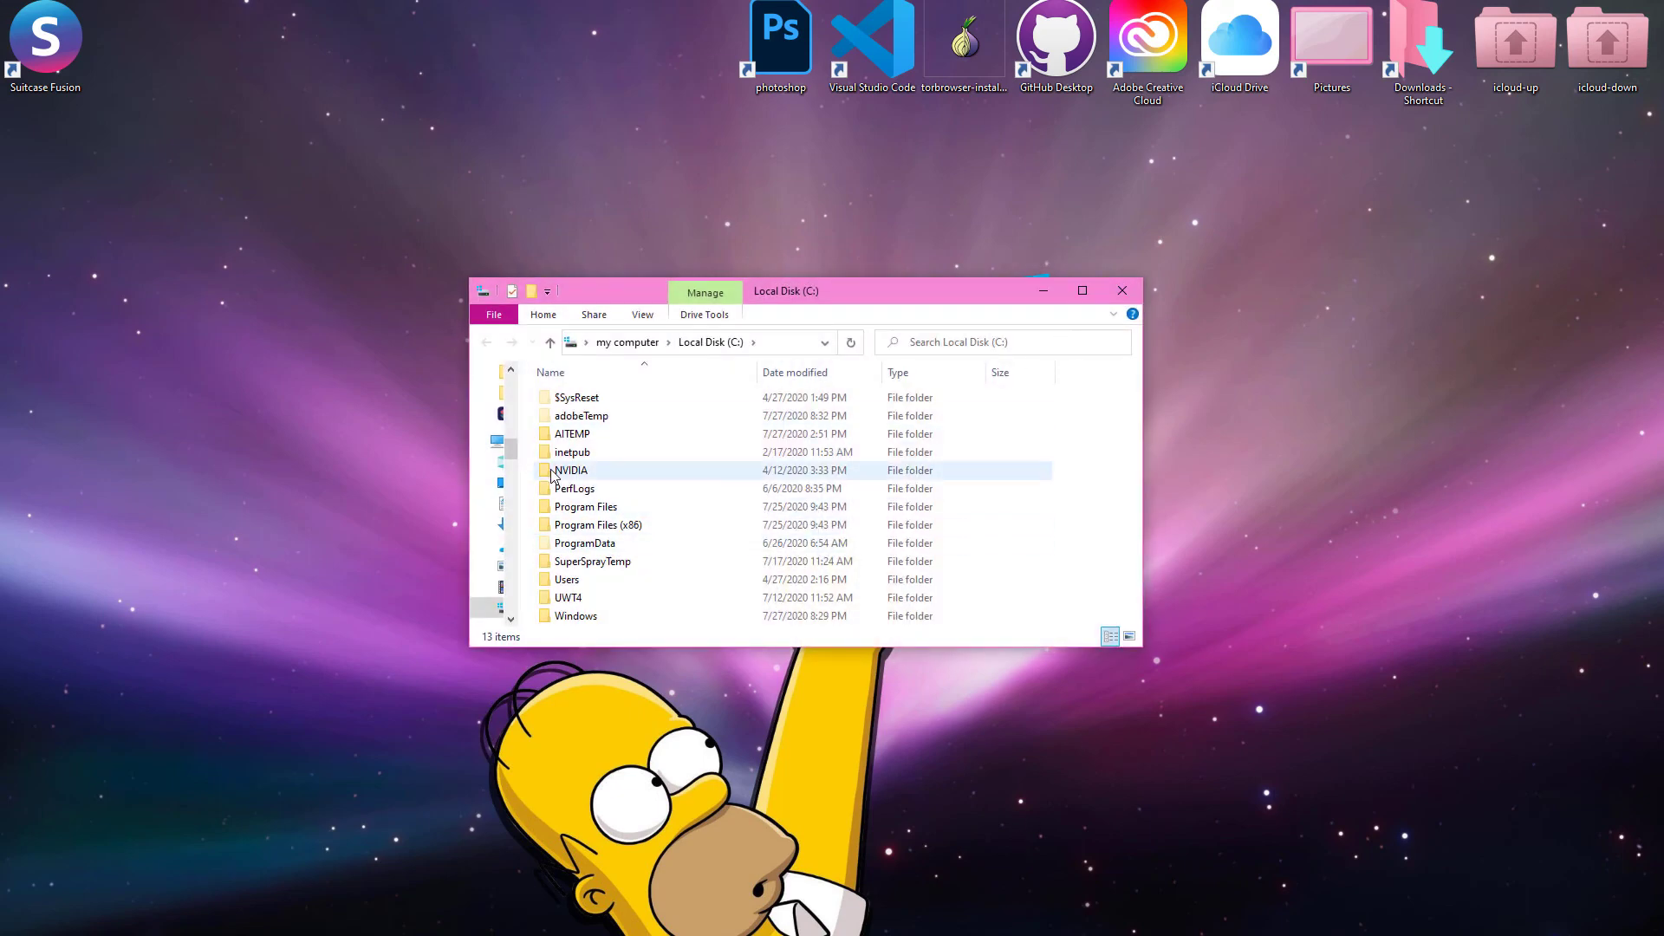
pyautogui.doubleClick(589, 507)
pyautogui.click(573, 398)
pyautogui.doubleClick(573, 398)
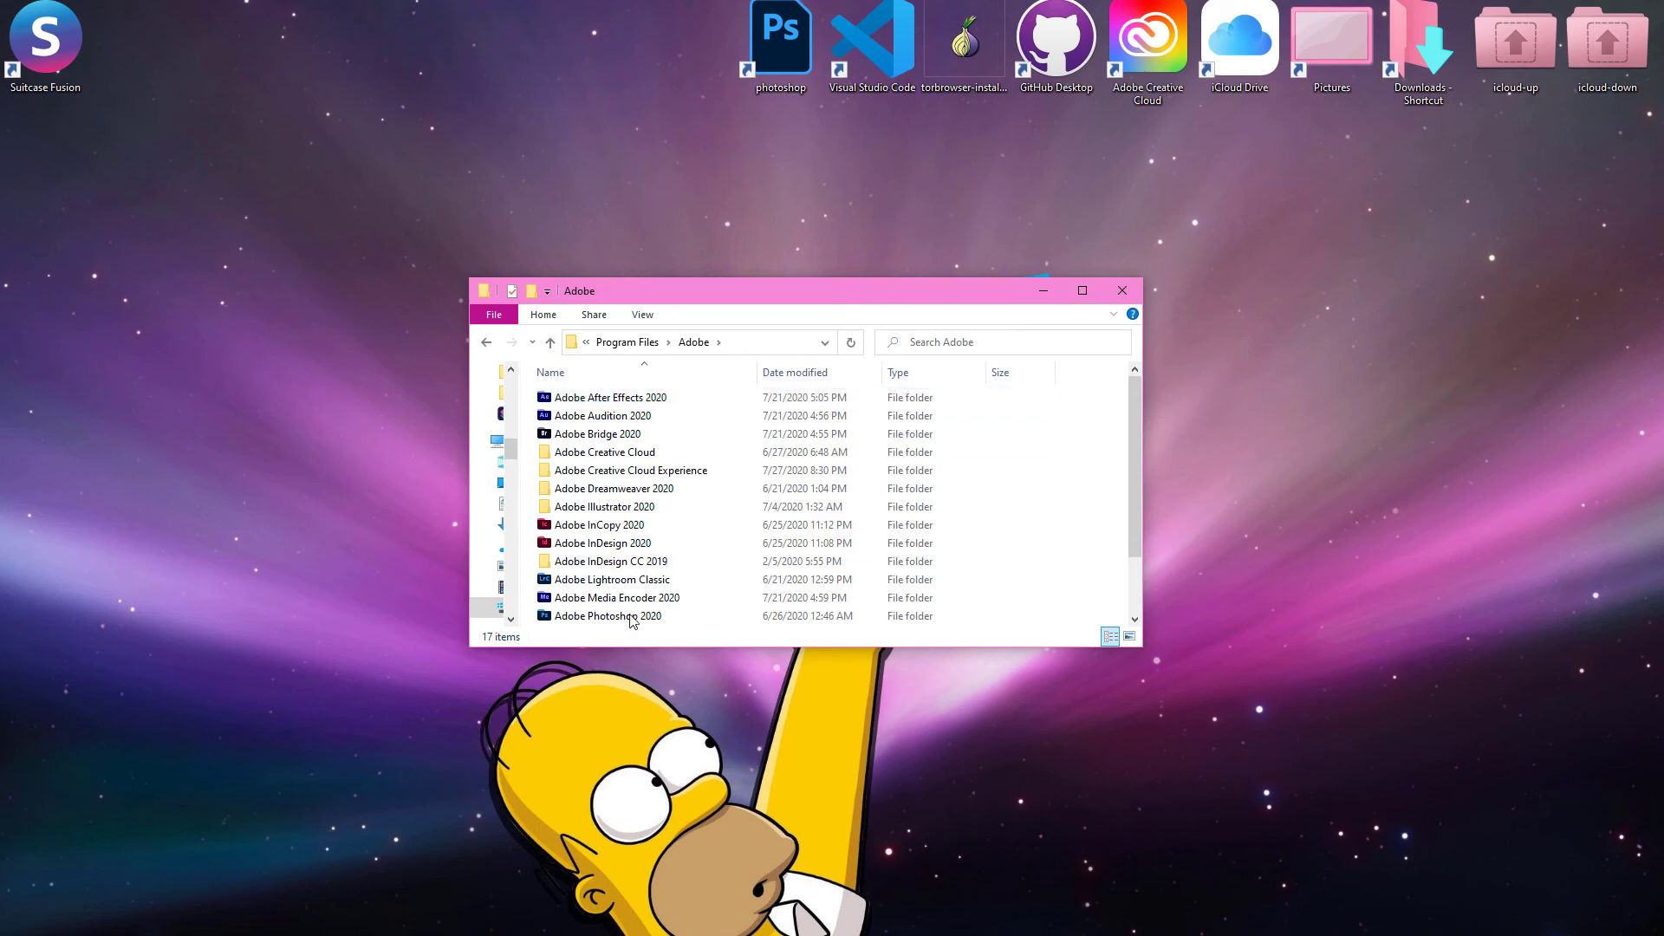
pyautogui.scroll(-2, 593, 606)
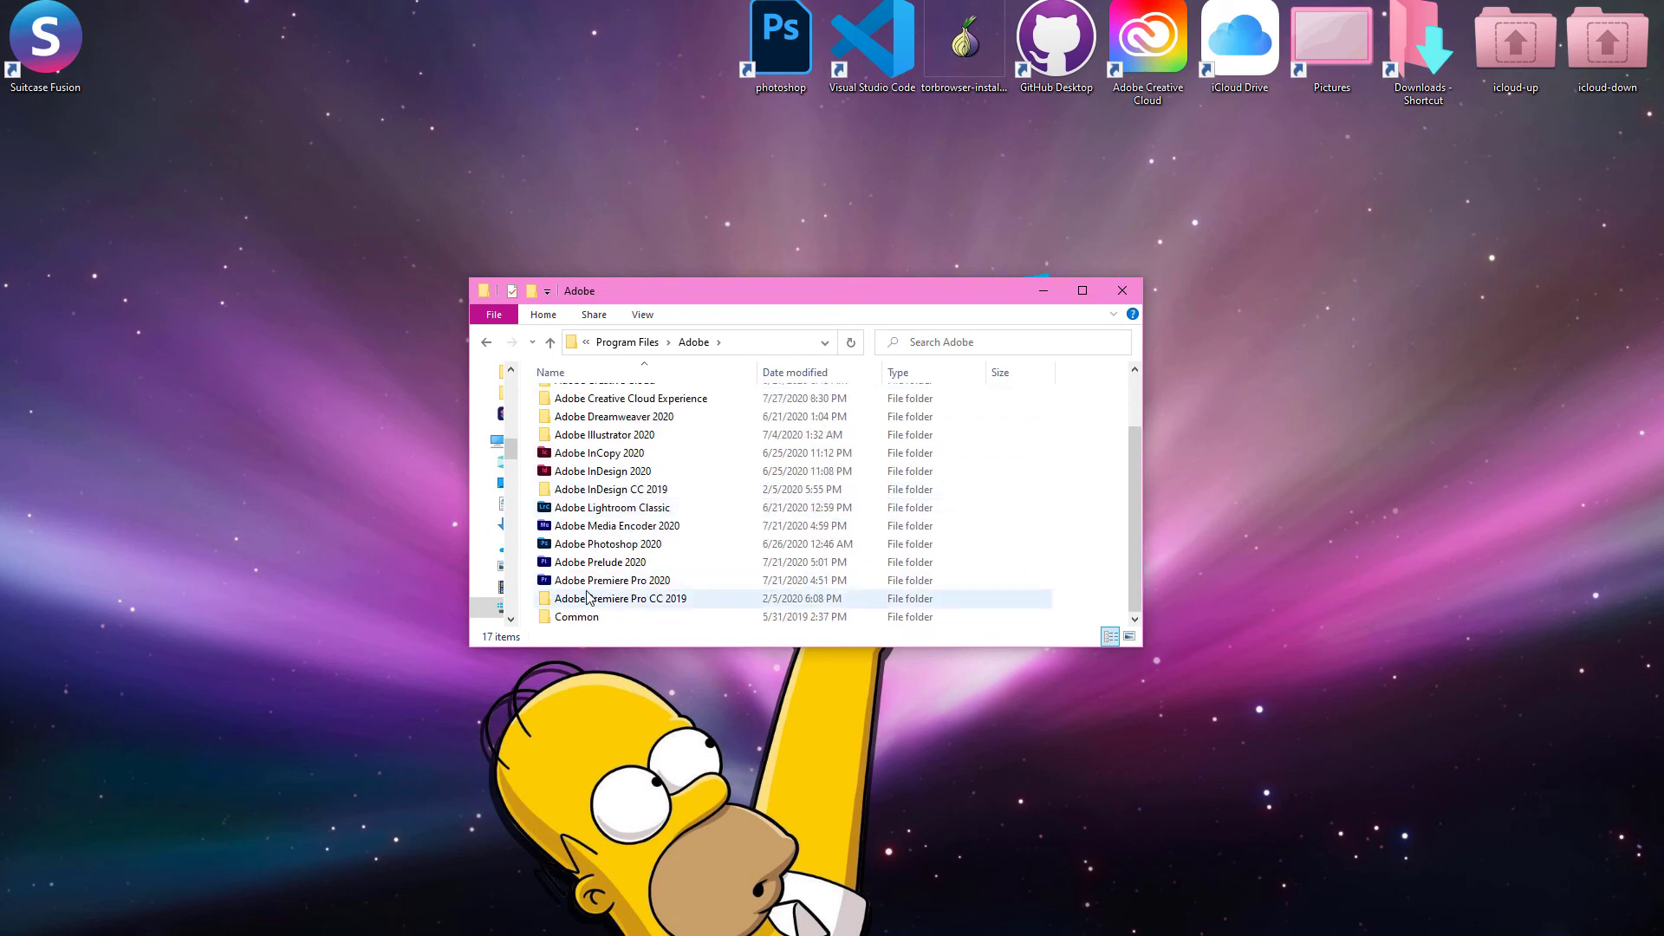
pyautogui.doubleClick(607, 546)
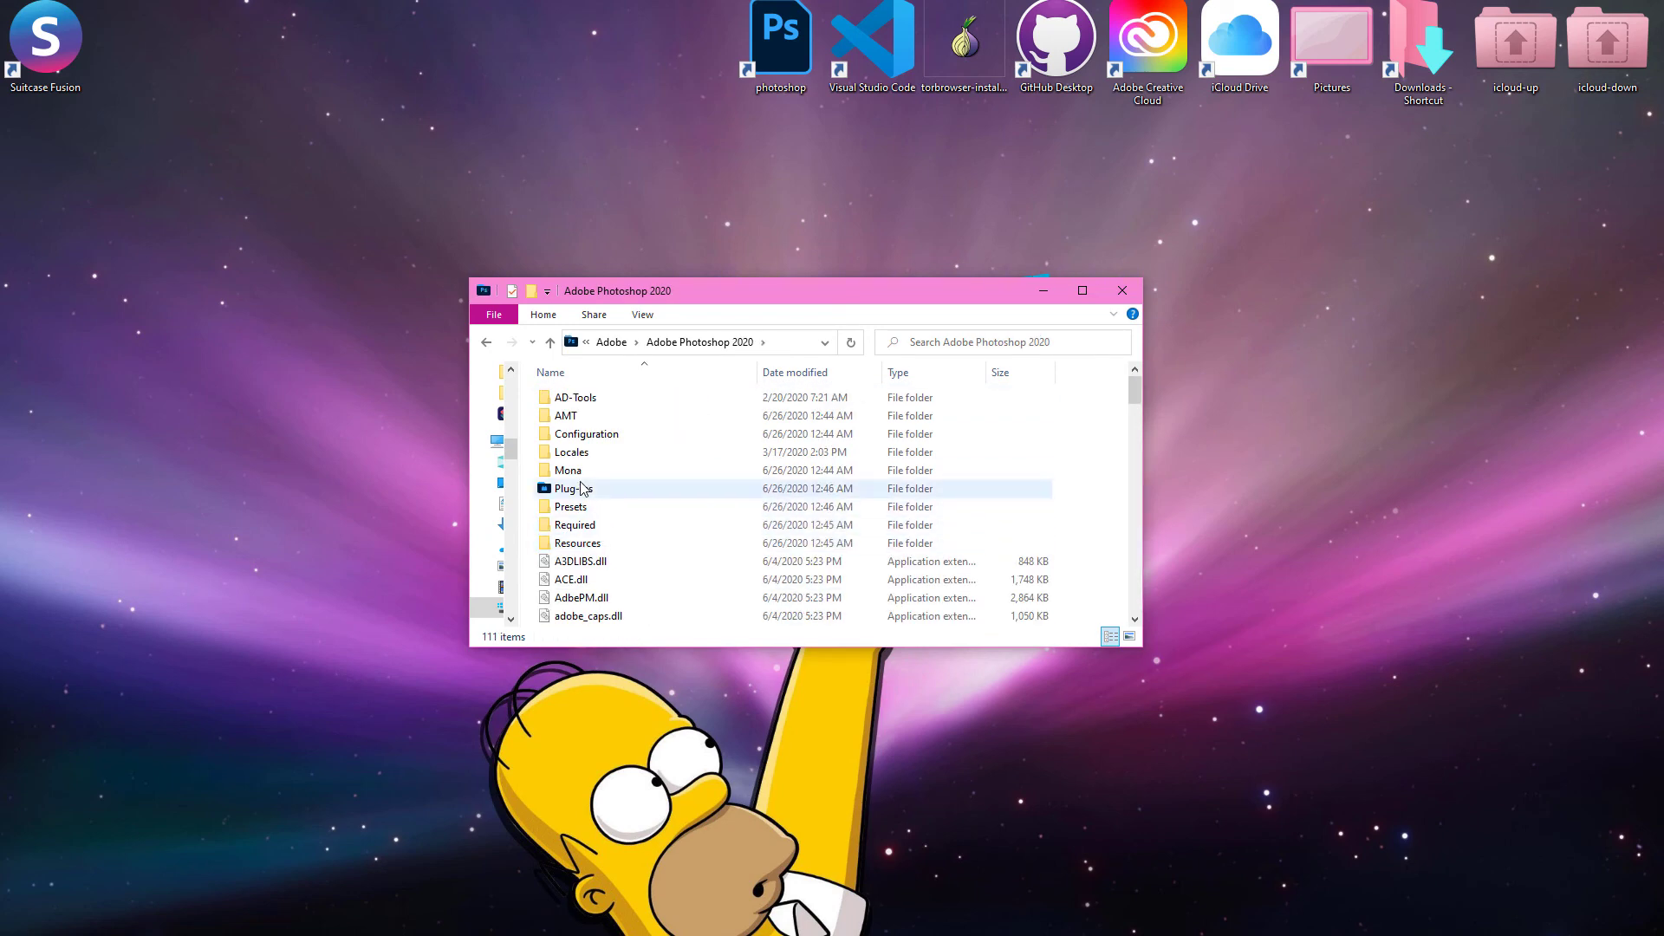
pyautogui.doubleClick(572, 507)
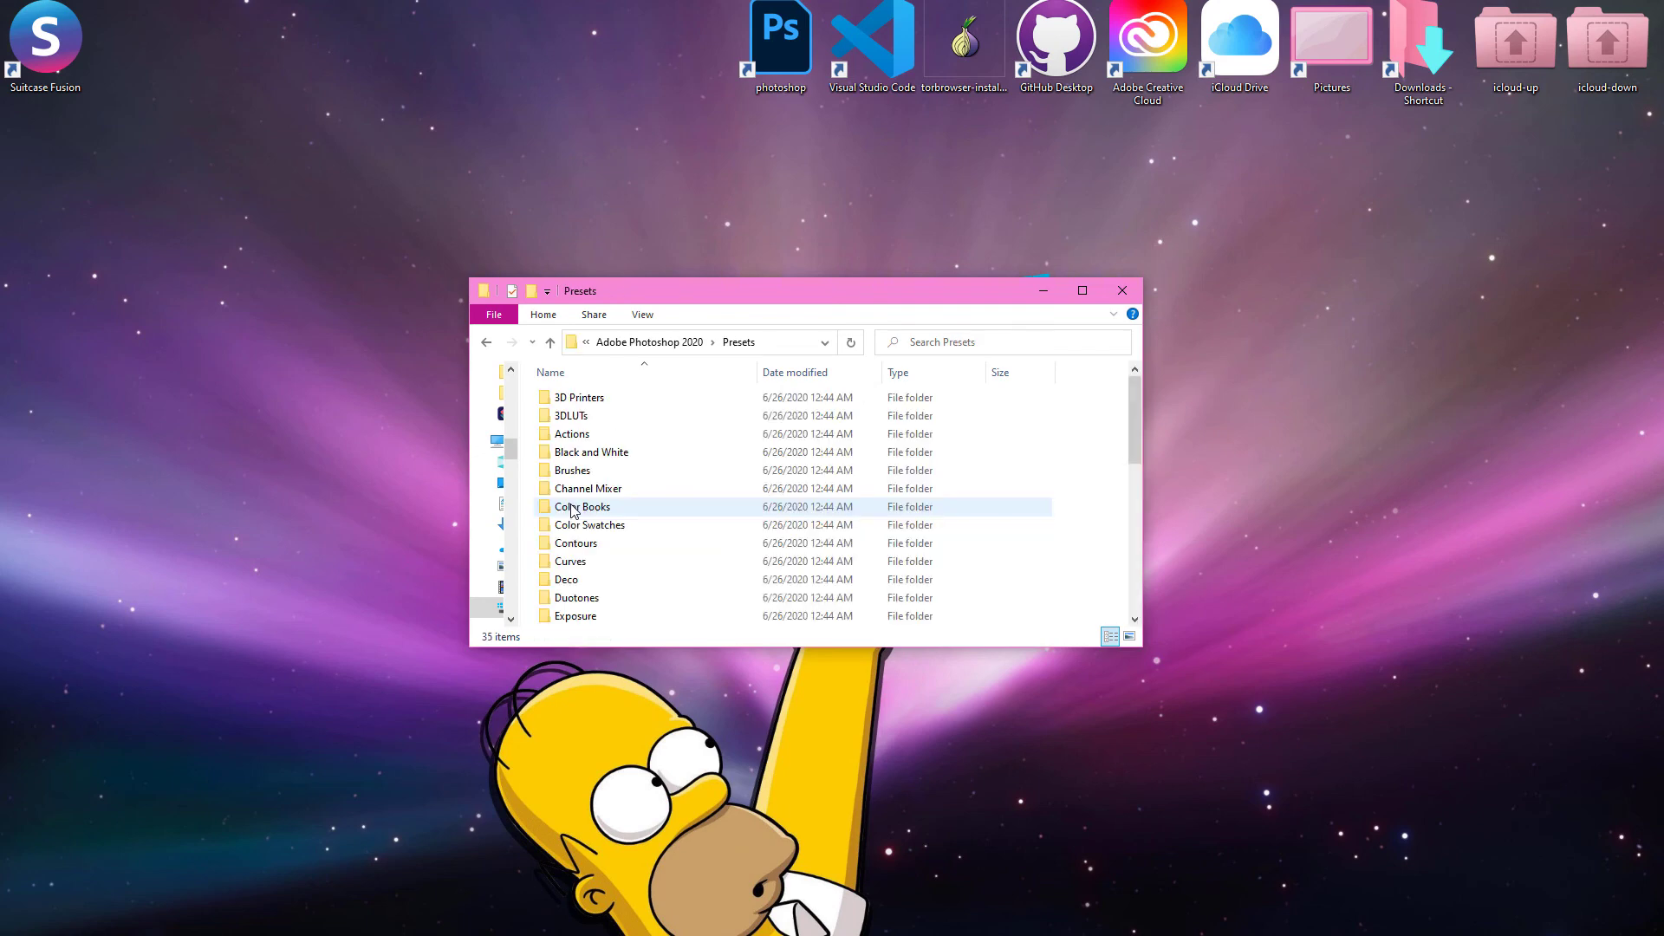
pyautogui.doubleClick(574, 471)
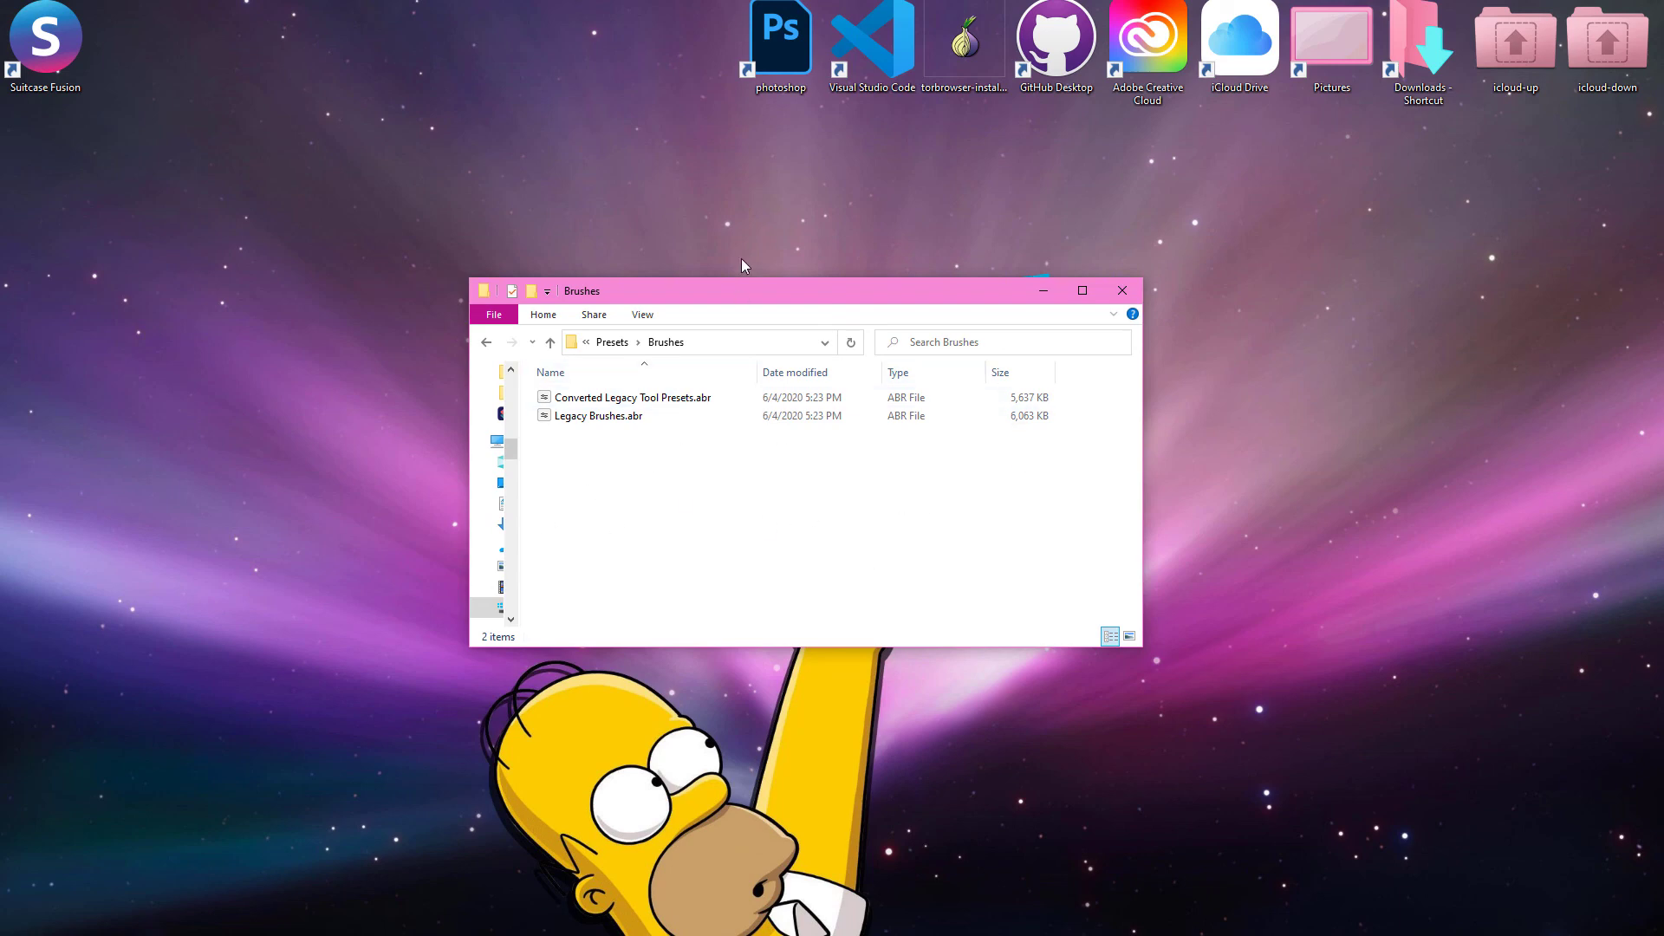
# View the Brushes folder's properties (11.4 MB), then go back to the Presets folder.
pyautogui.moveTo(774, 304); pyautogui.dragTo(872, 275)
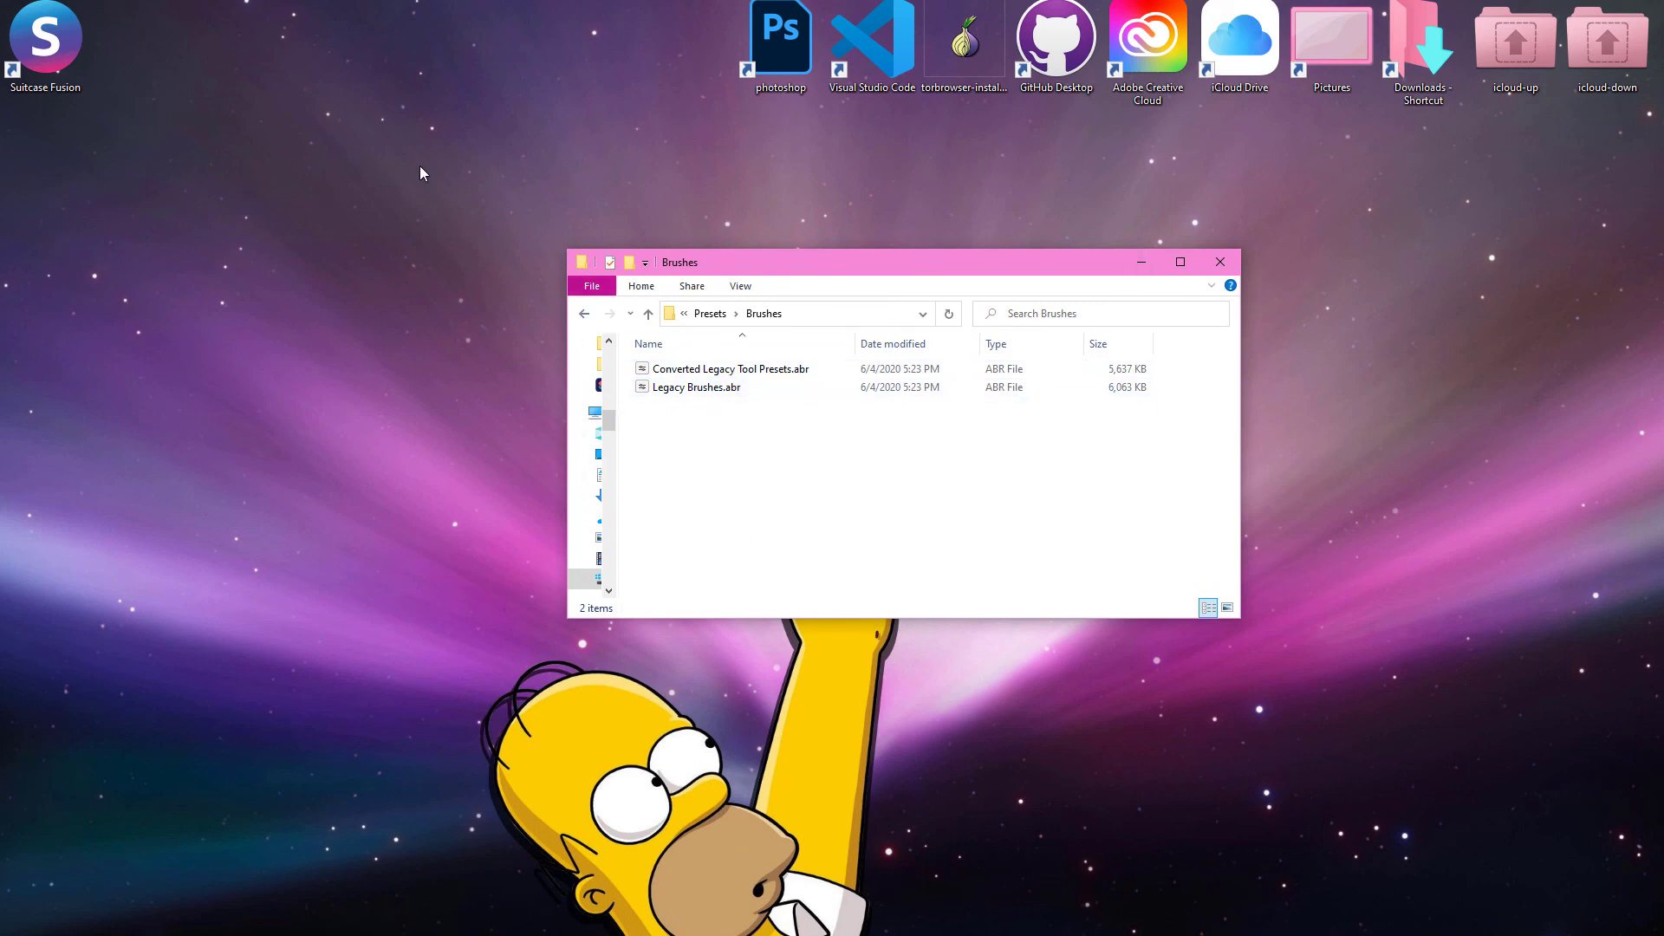
pyautogui.rightClick(912, 496)
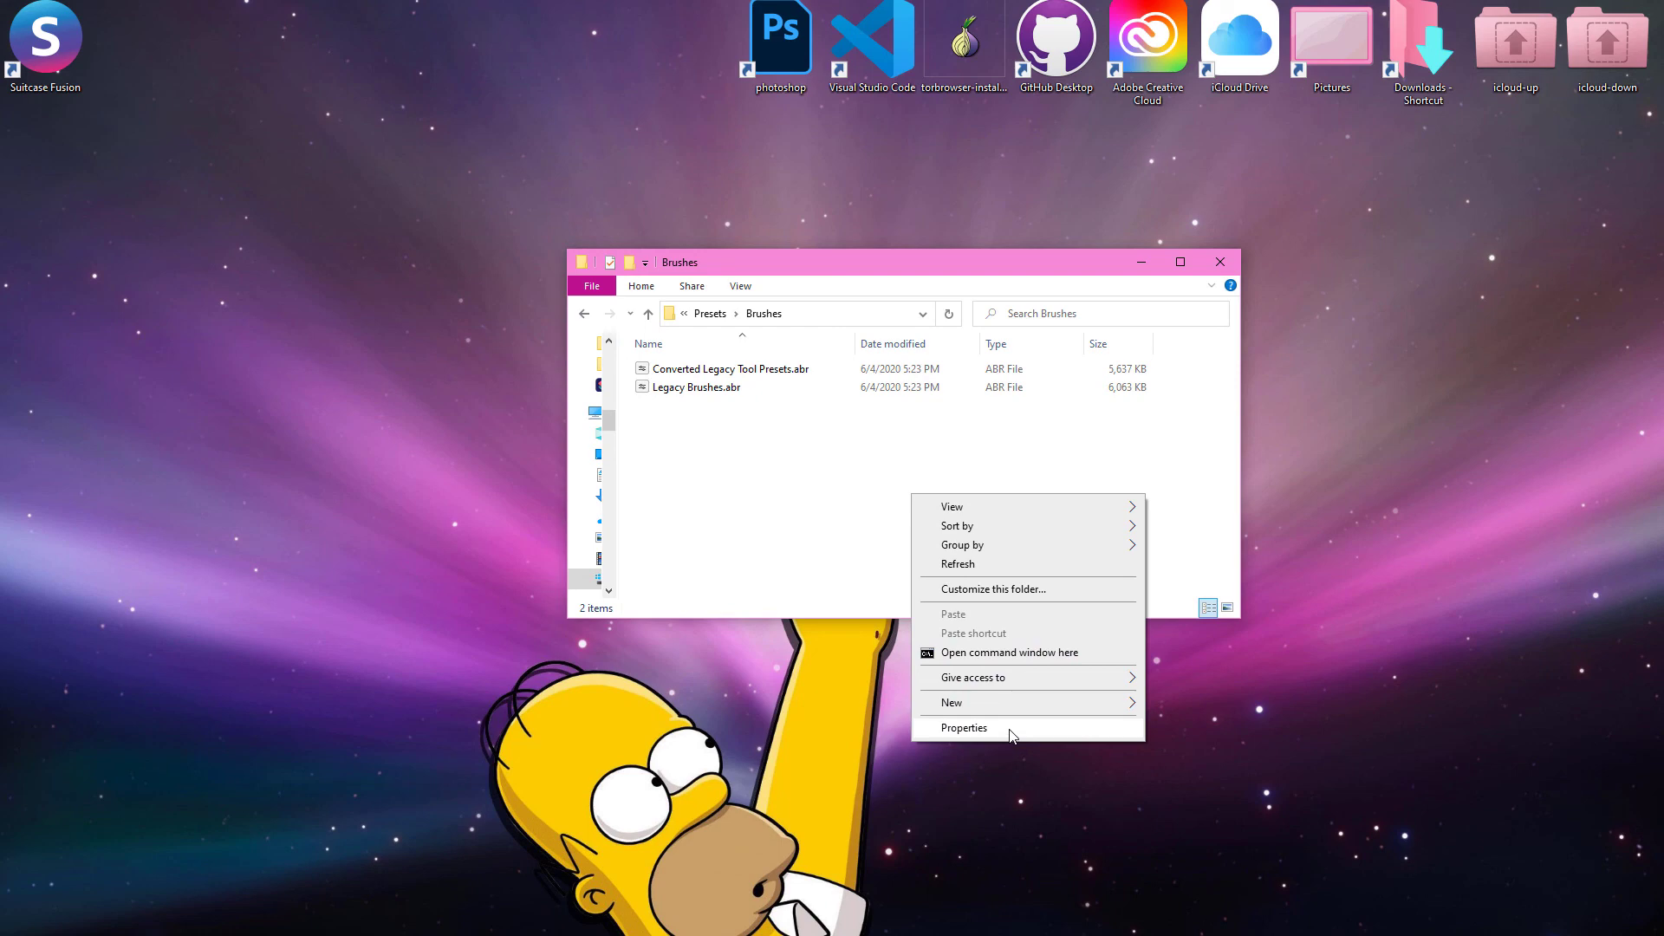
pyautogui.click(964, 727)
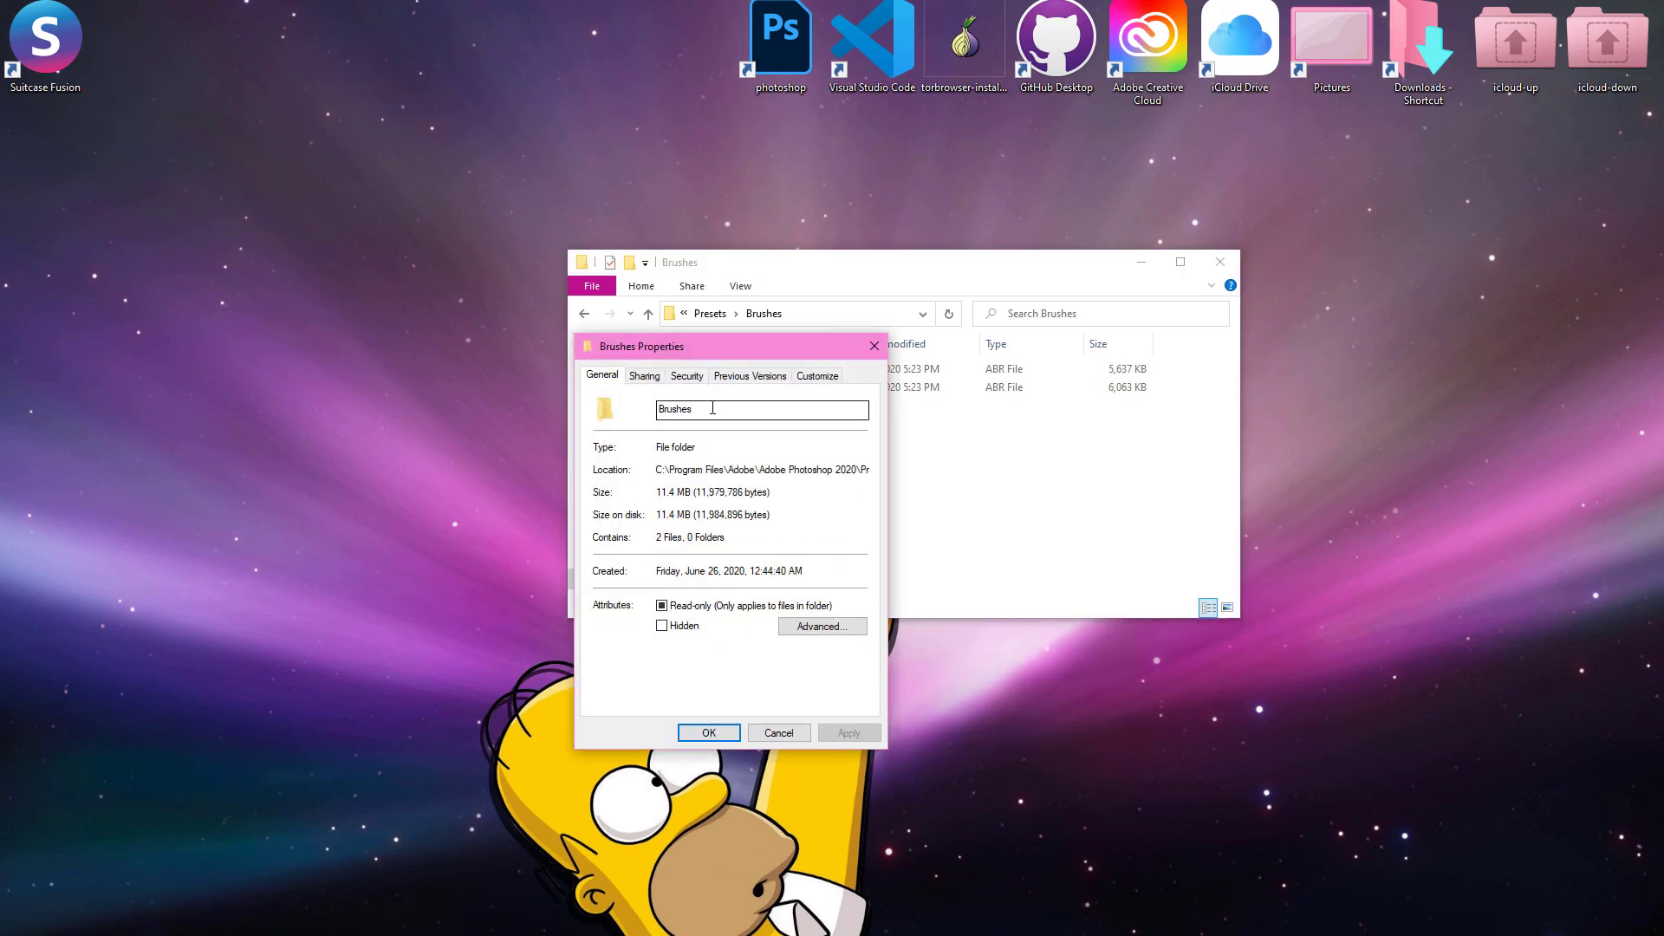
pyautogui.click(873, 347)
pyautogui.click(584, 315)
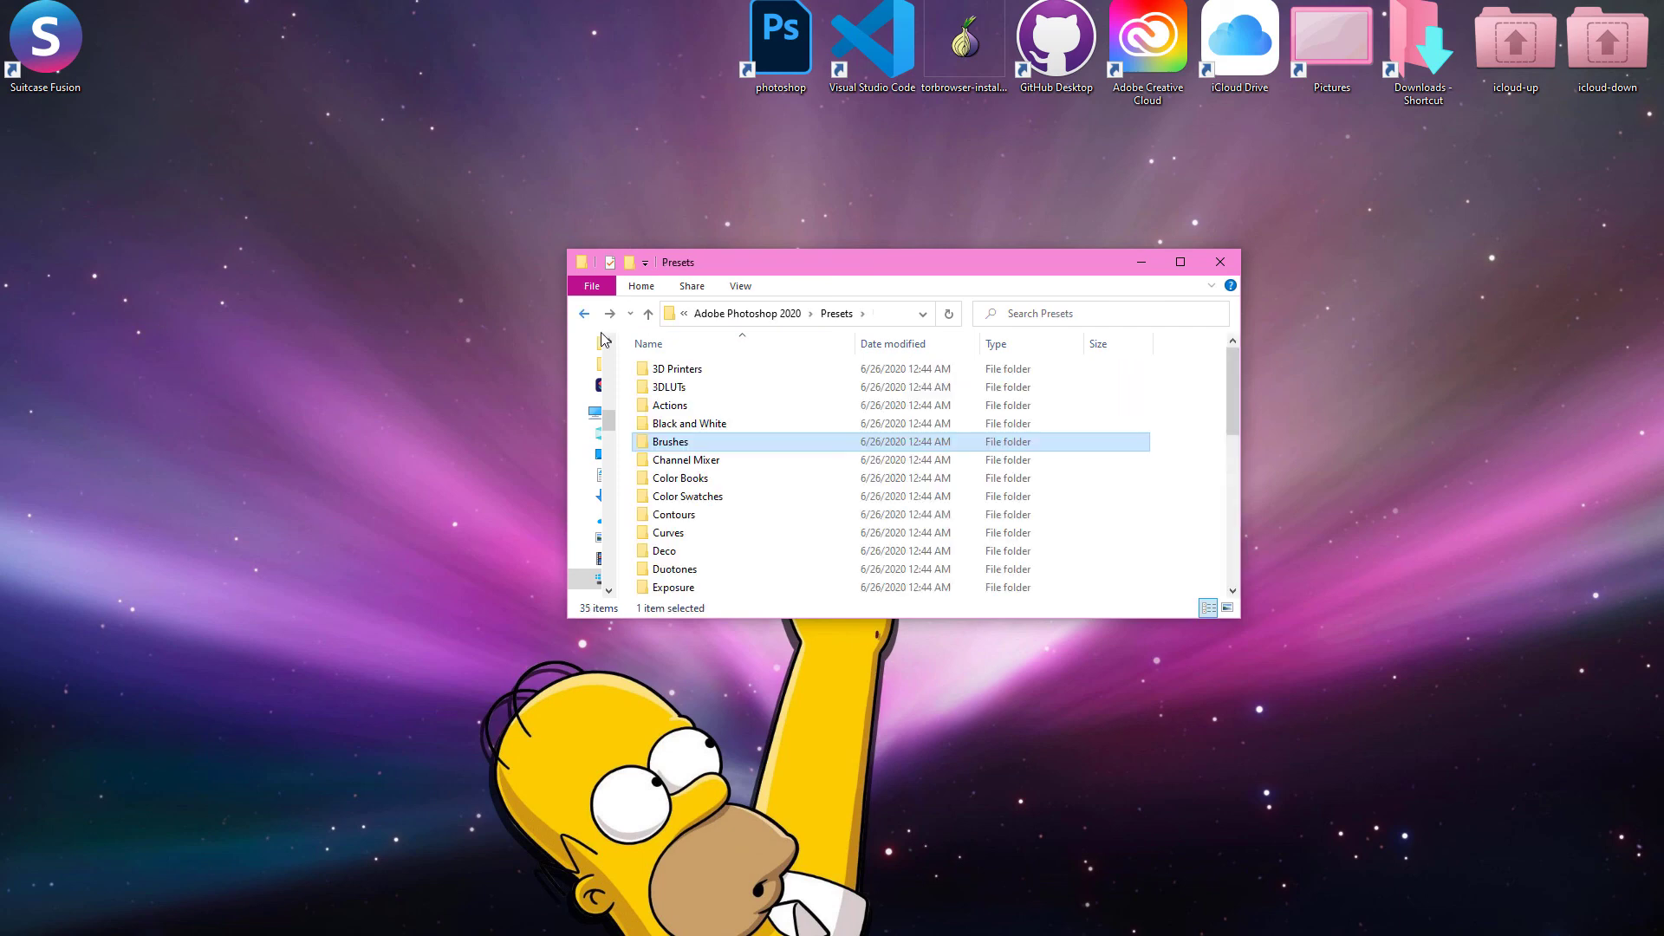
# Cancel renaming the Brushes folder, keeping its name, then close the Presets Explorer window.
pyautogui.rightClick(658, 450)
pyautogui.moveTo(806, 787)
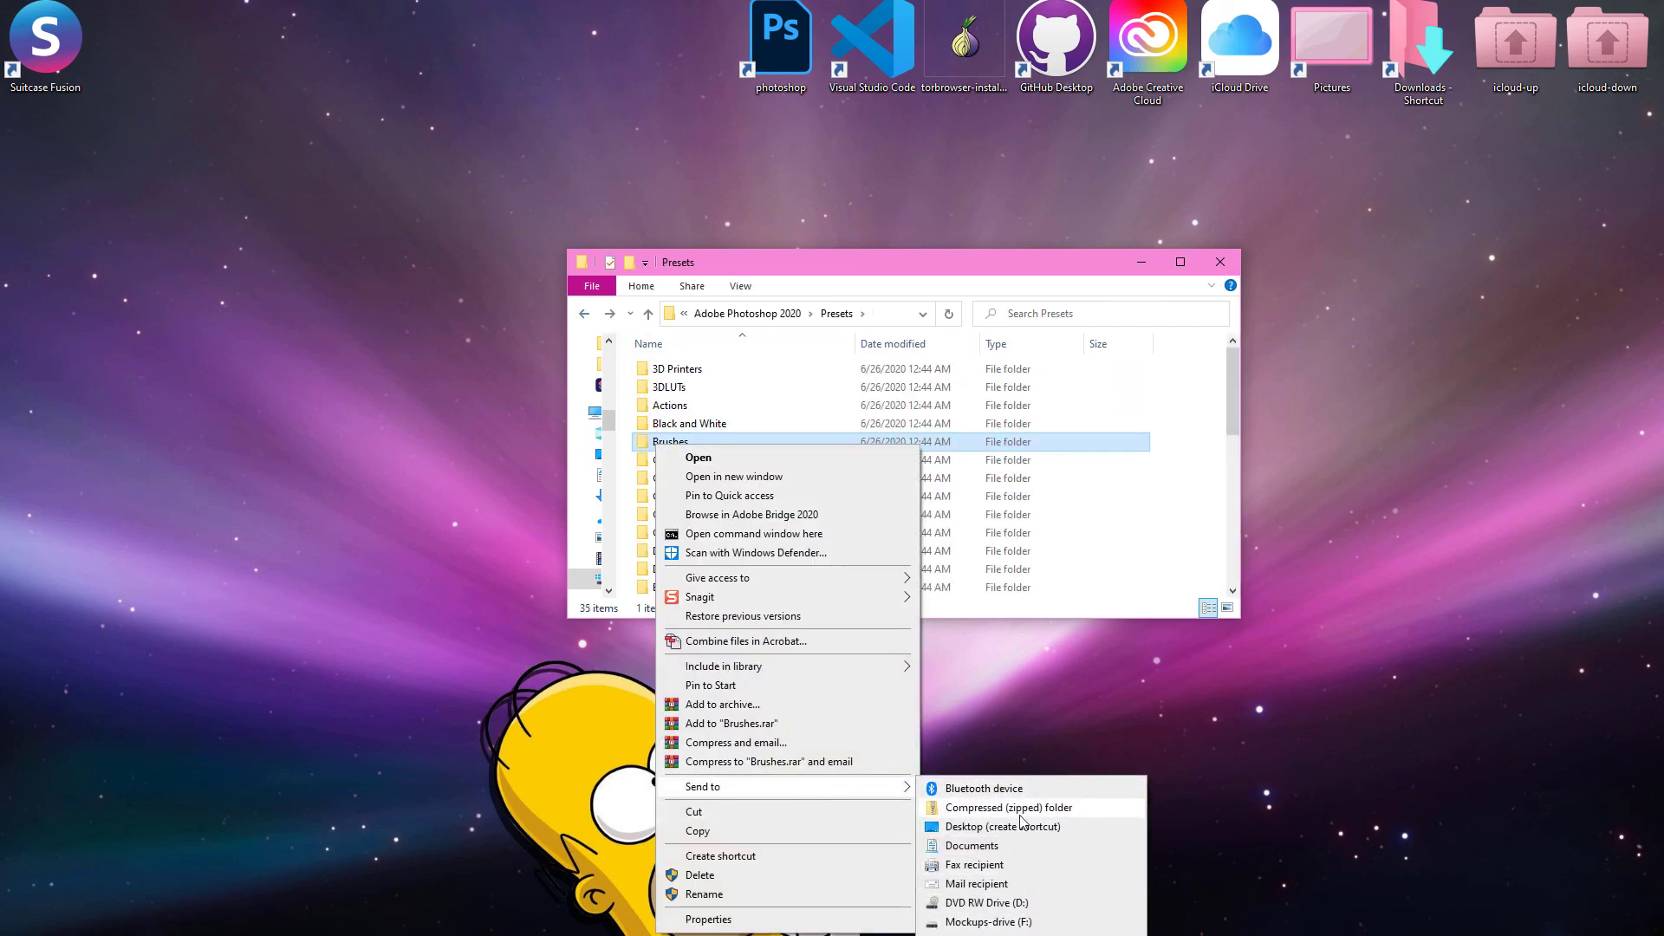
pyautogui.click(653, 448)
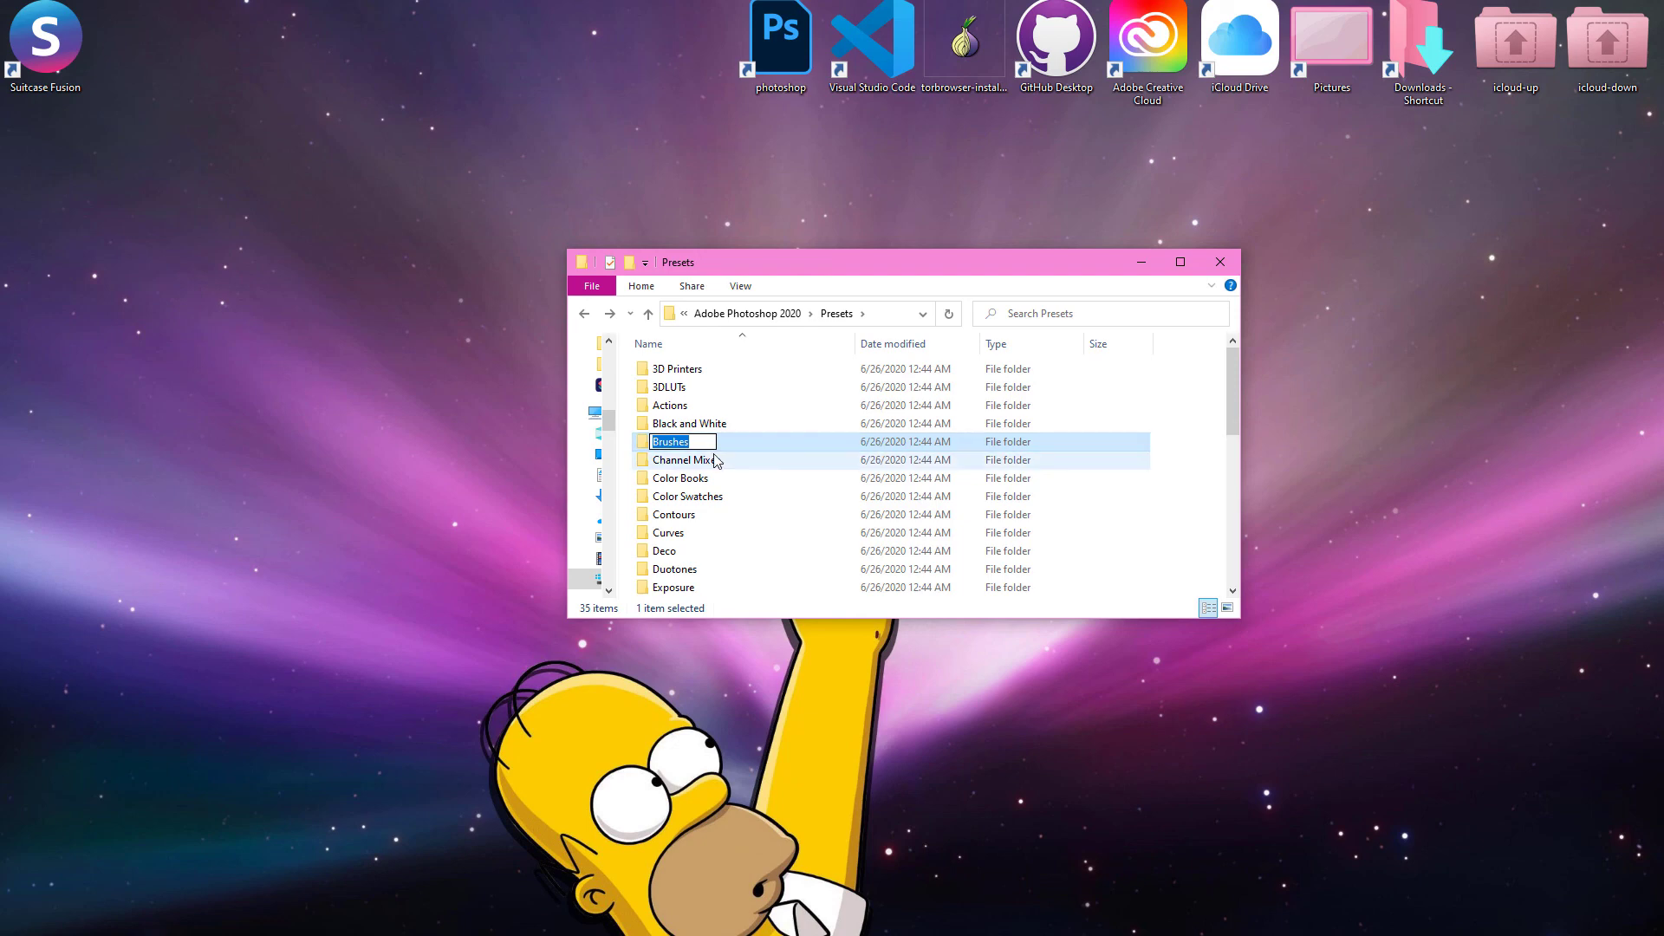
pyautogui.click(738, 442)
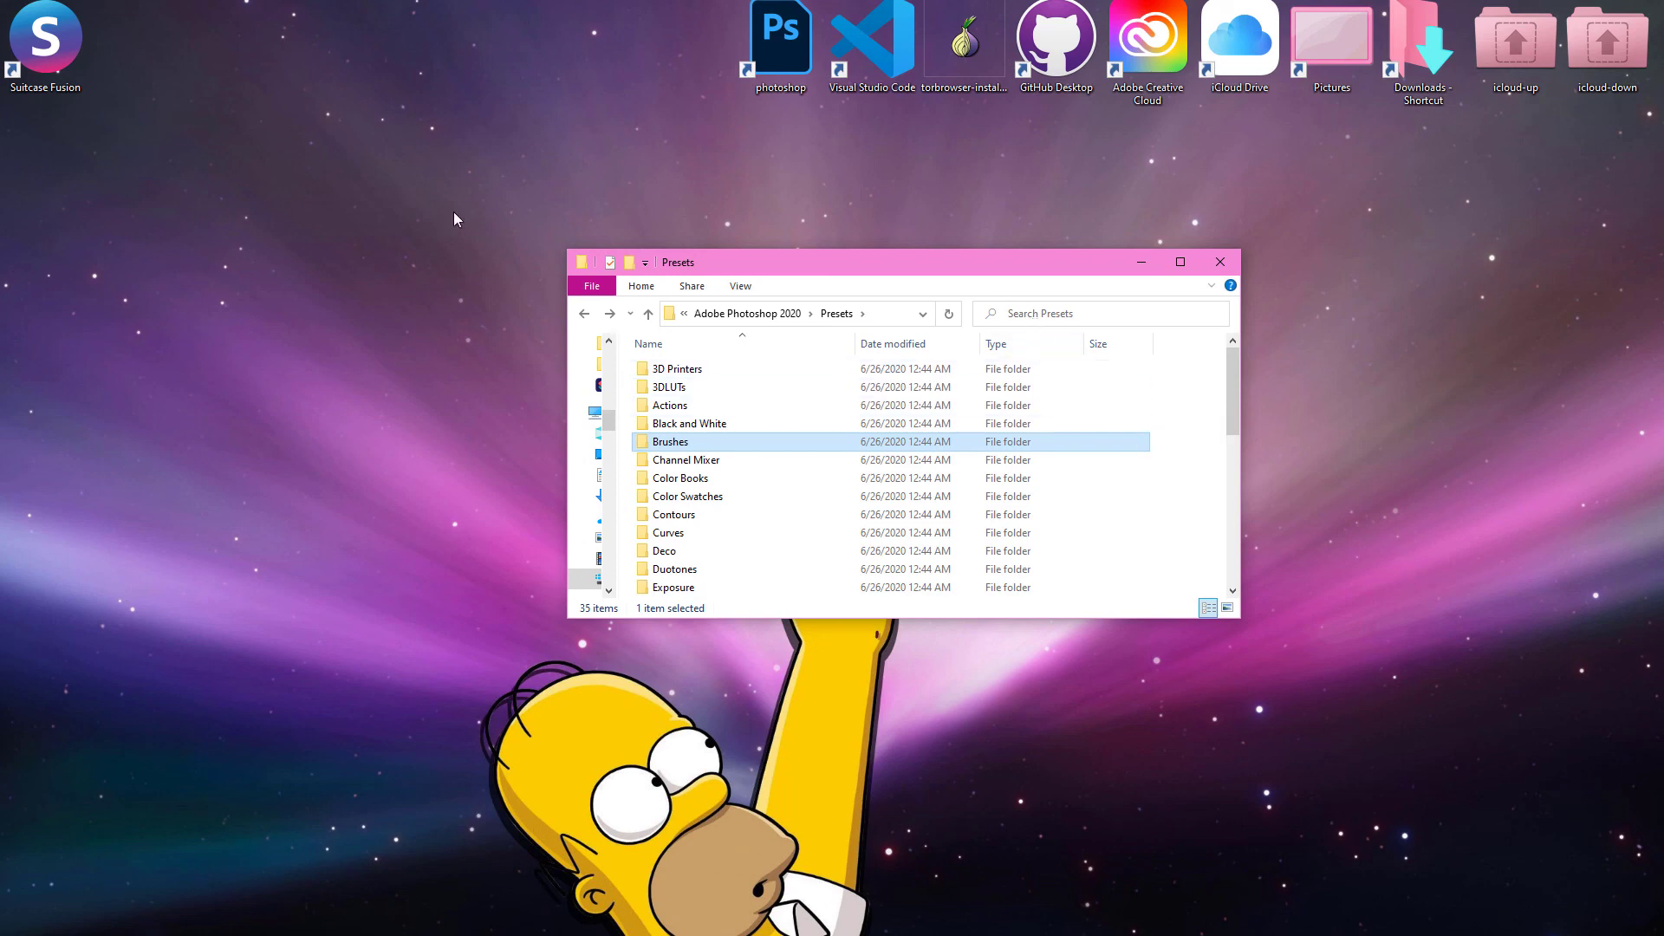
pyautogui.click(1217, 262)
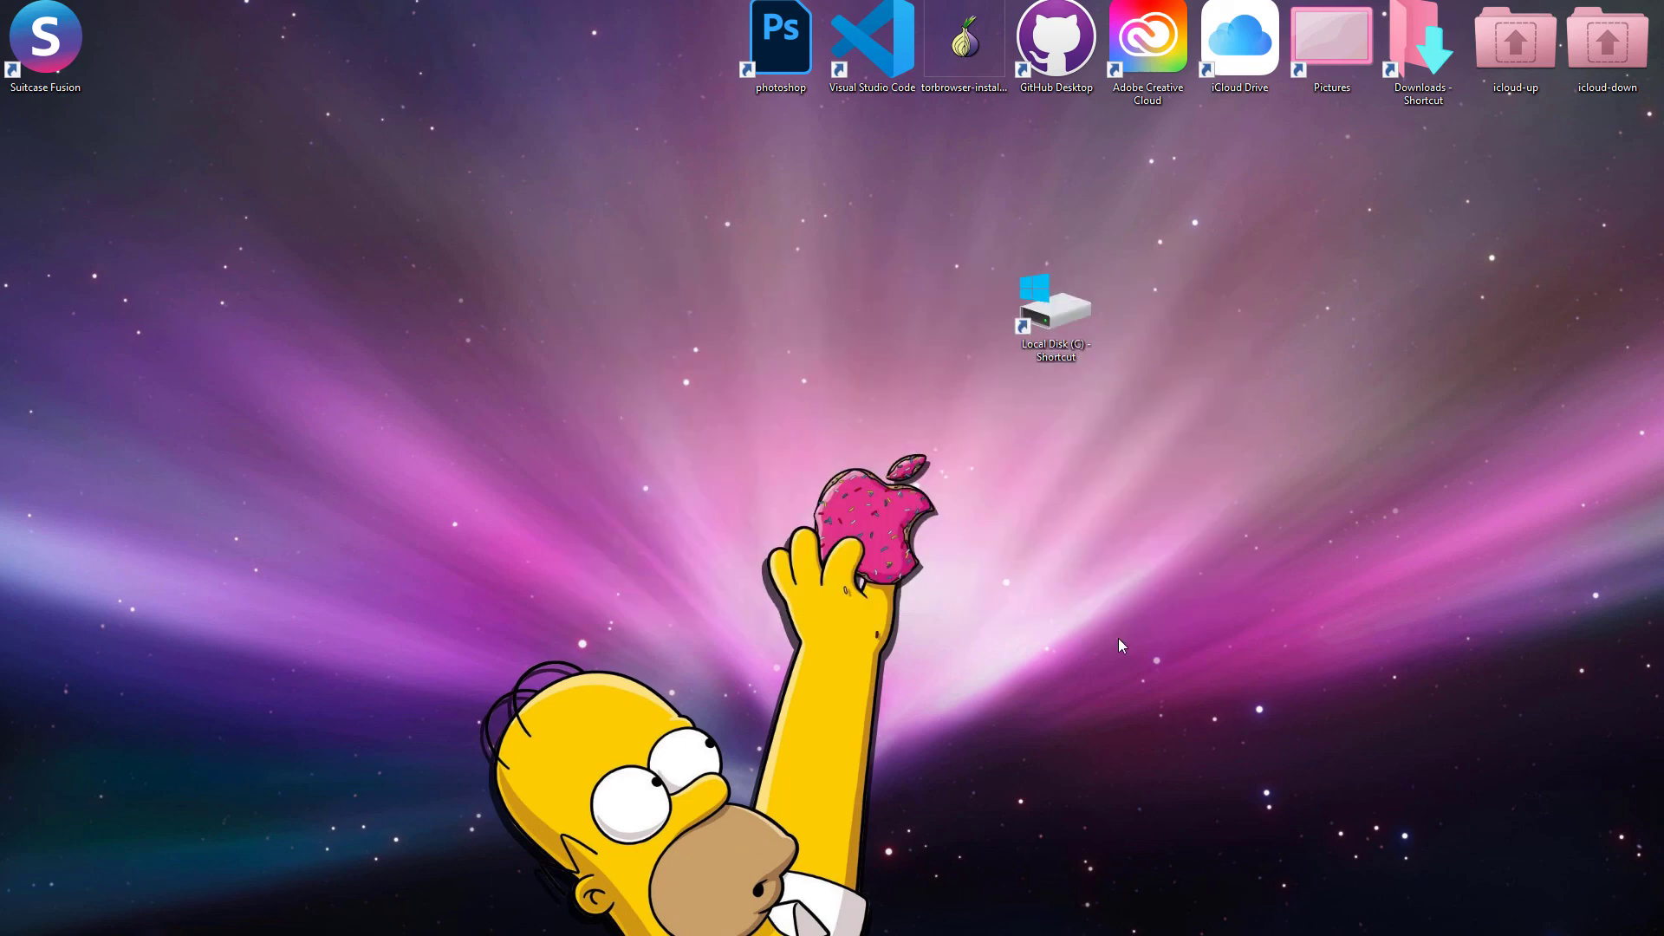